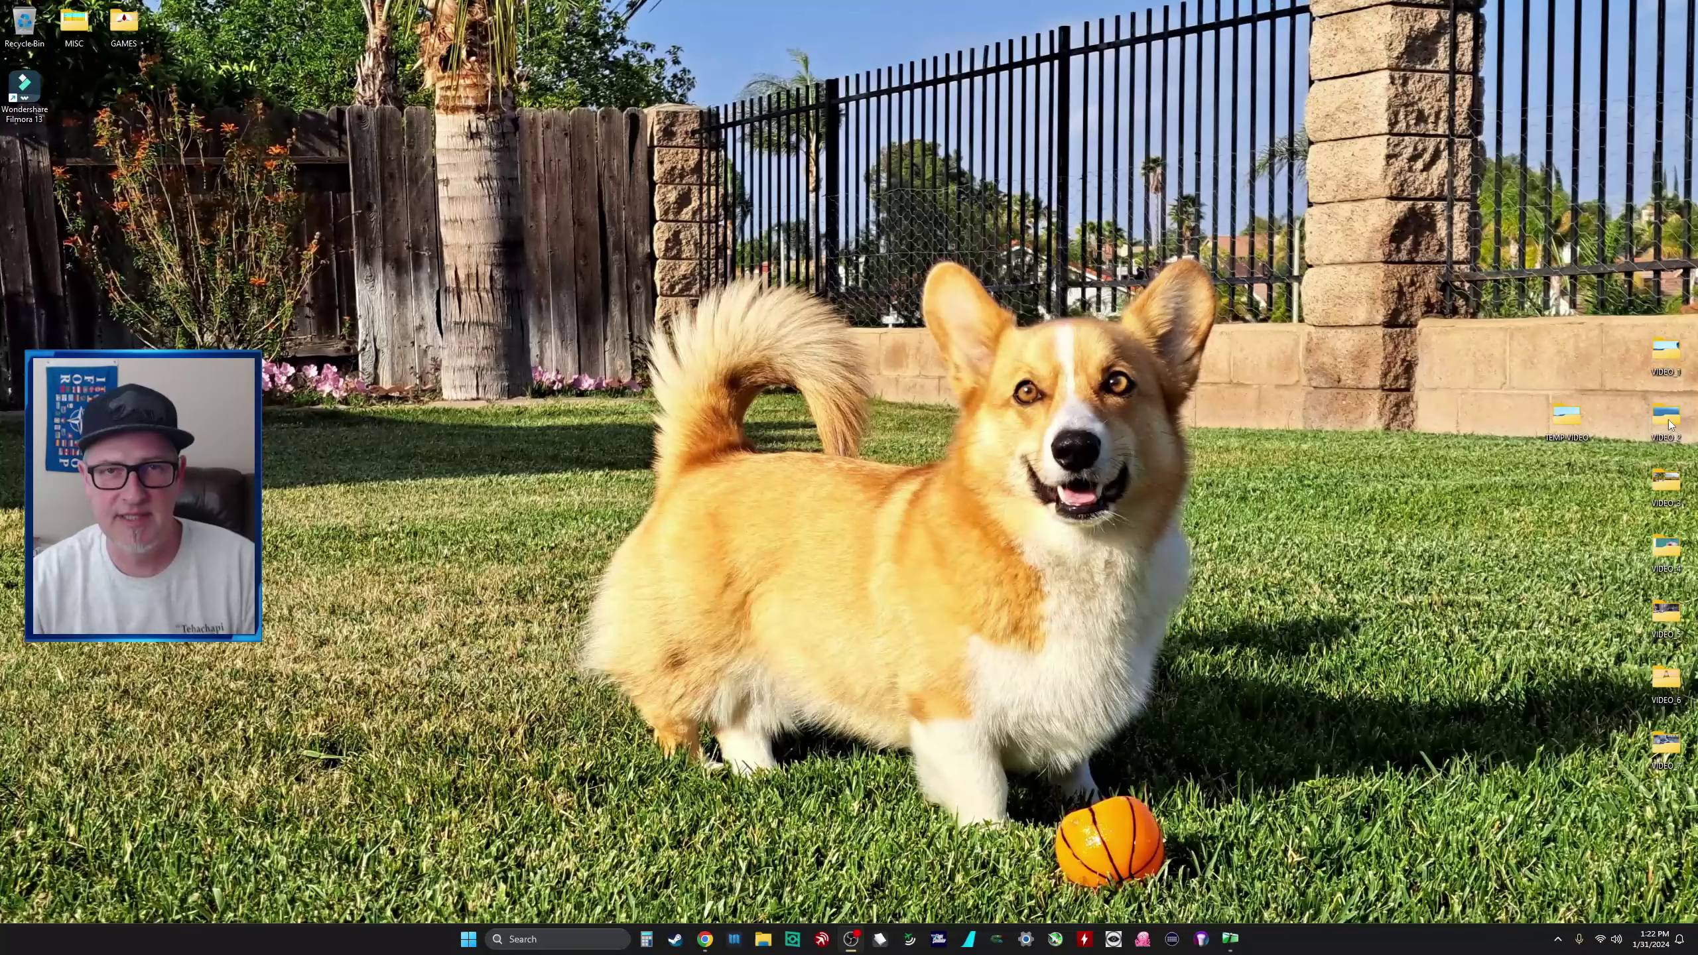
Step: Preview the nine mountain photos from DSC06048 in Windows Photos, then close the viewer
{"action": "double_click", "coordinate": [1569, 417]}
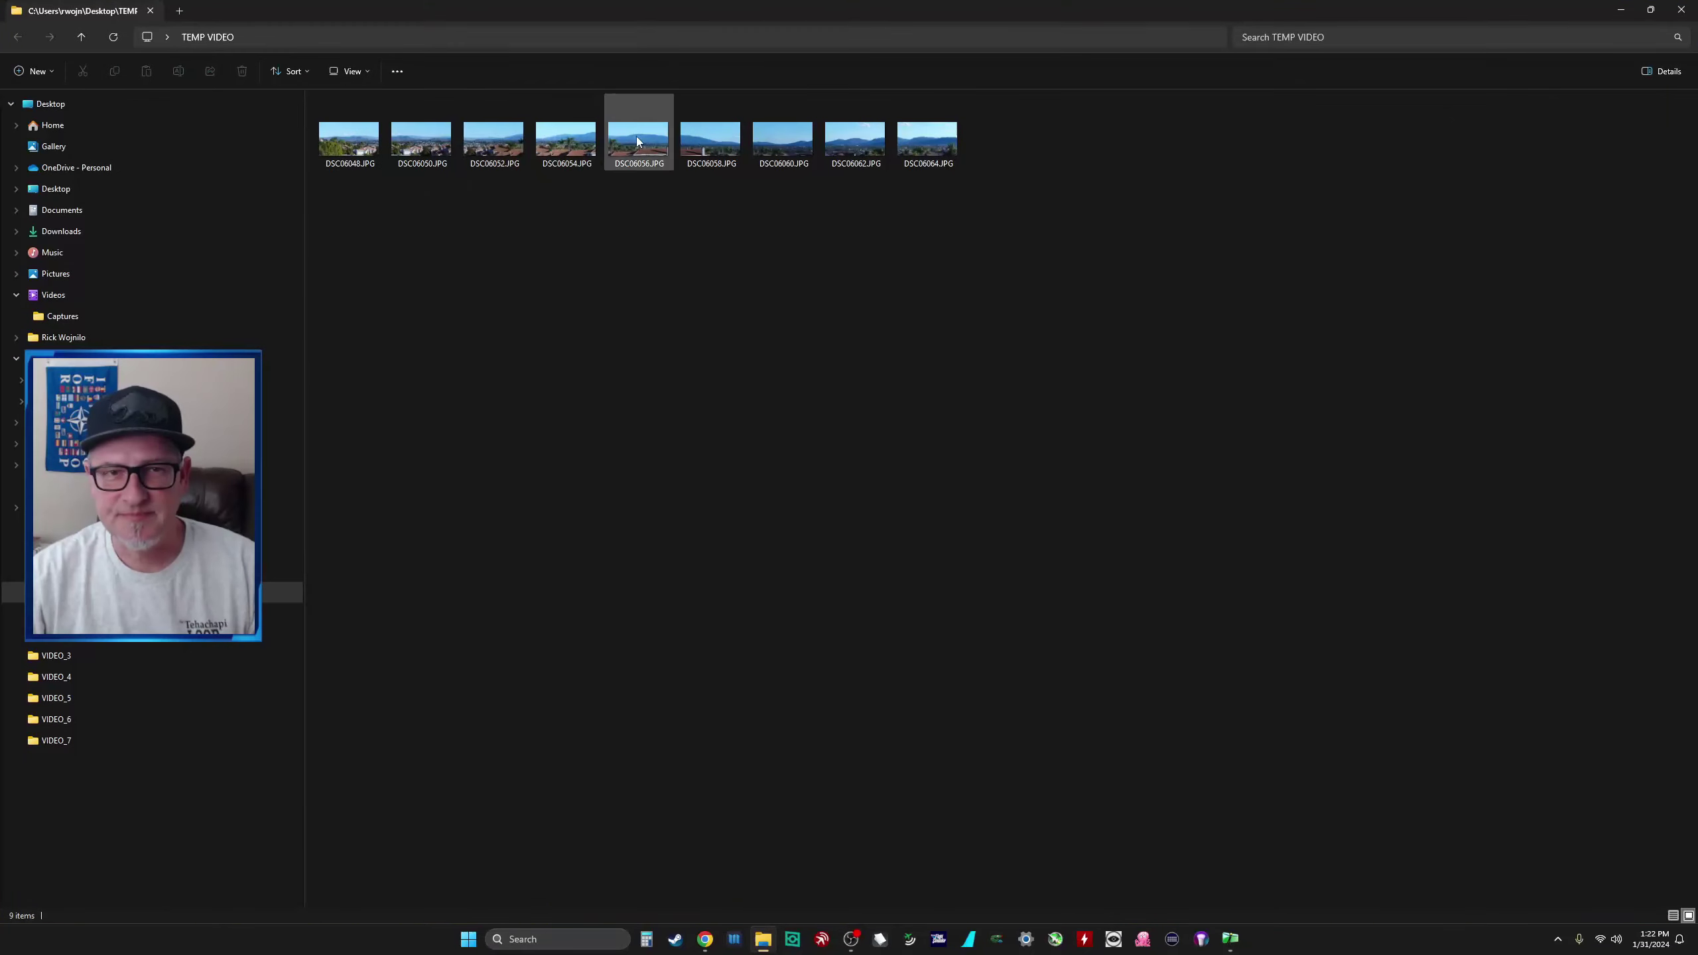
{"action": "double_click", "coordinate": [357, 143]}
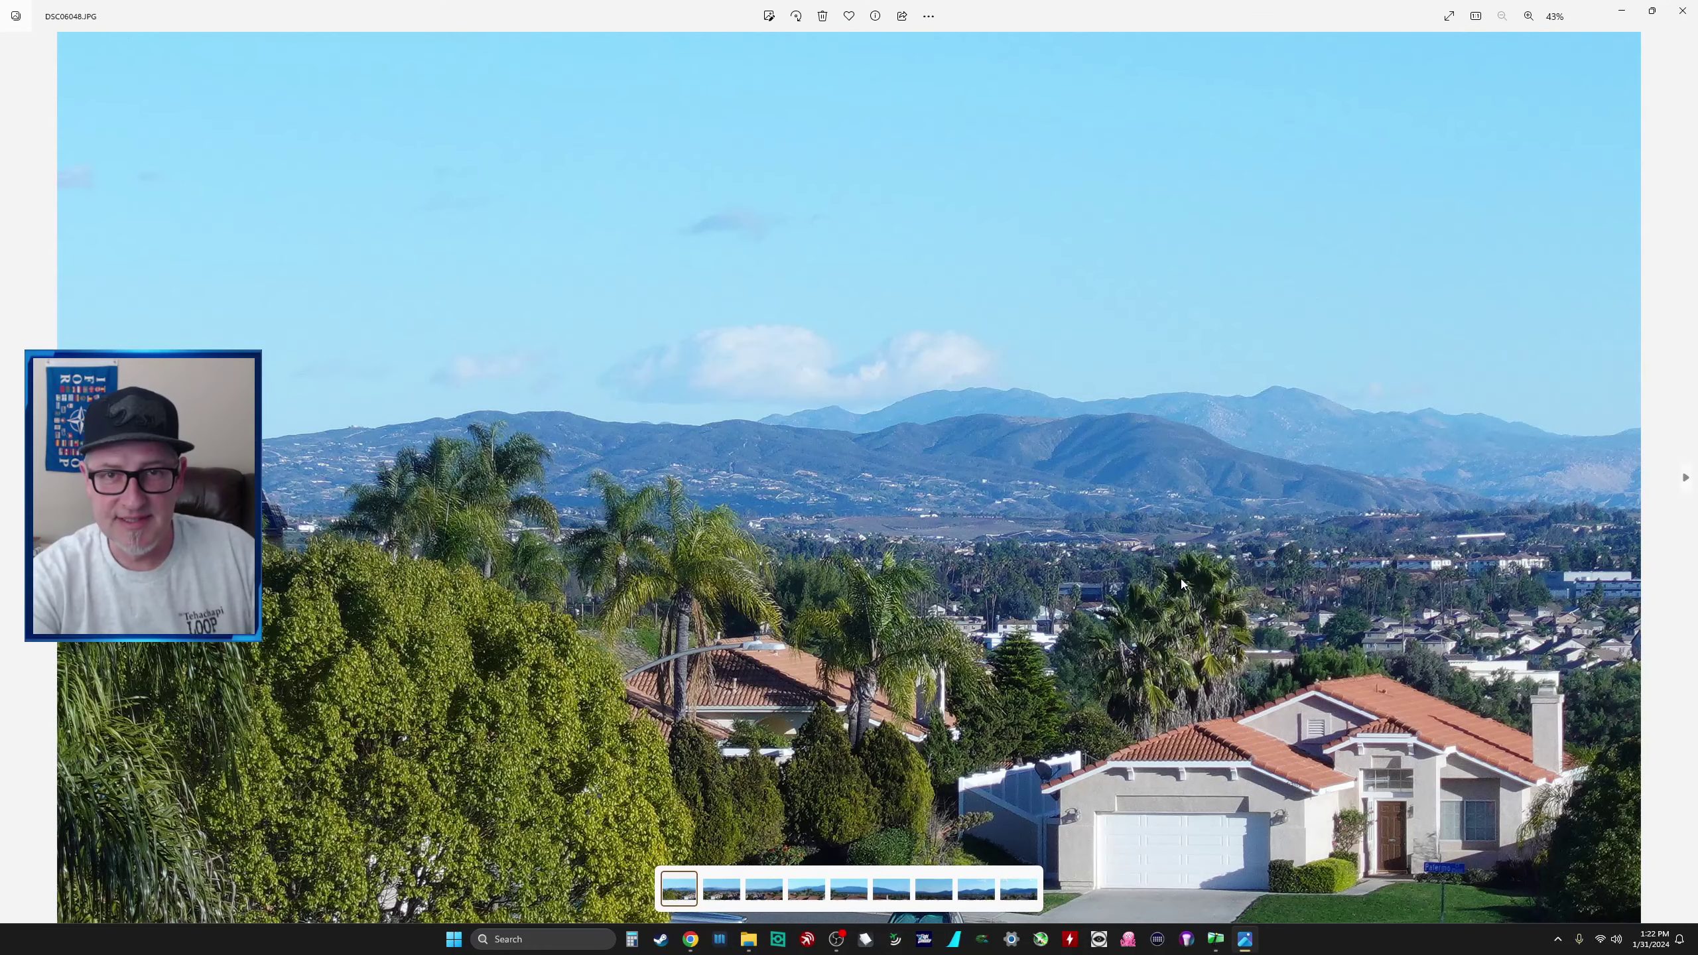
{"action": "key", "text": "Right"}
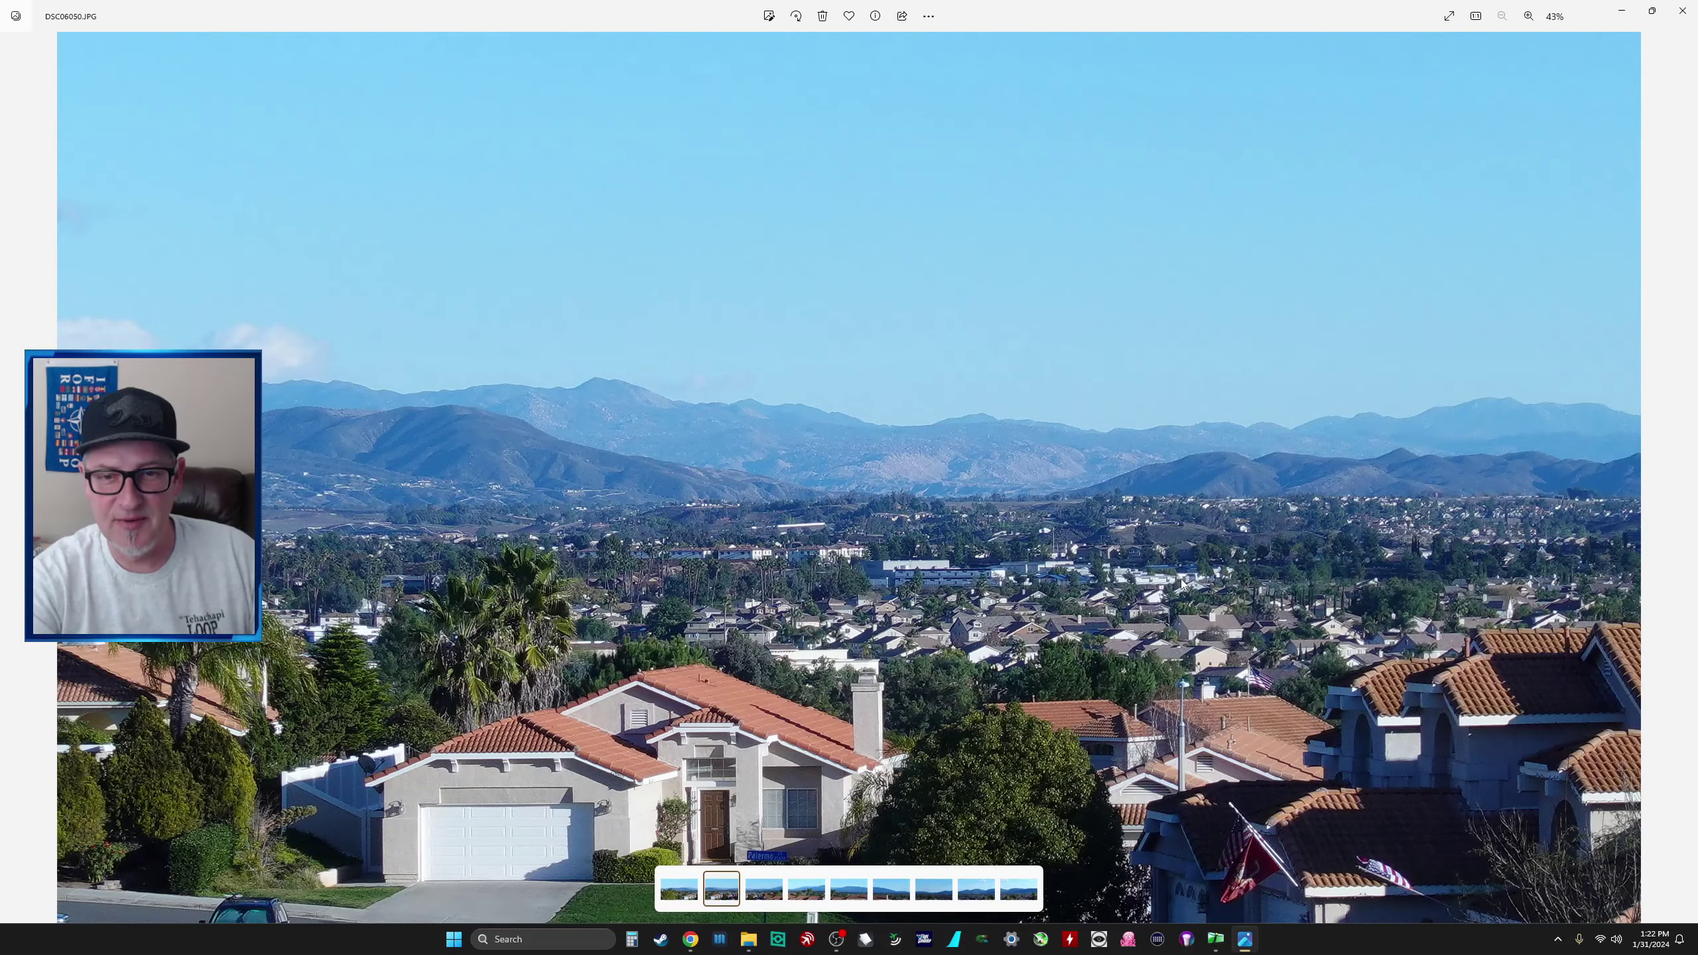
{"action": "key", "text": "Right"}
{"action": "key", "text": "Right"}
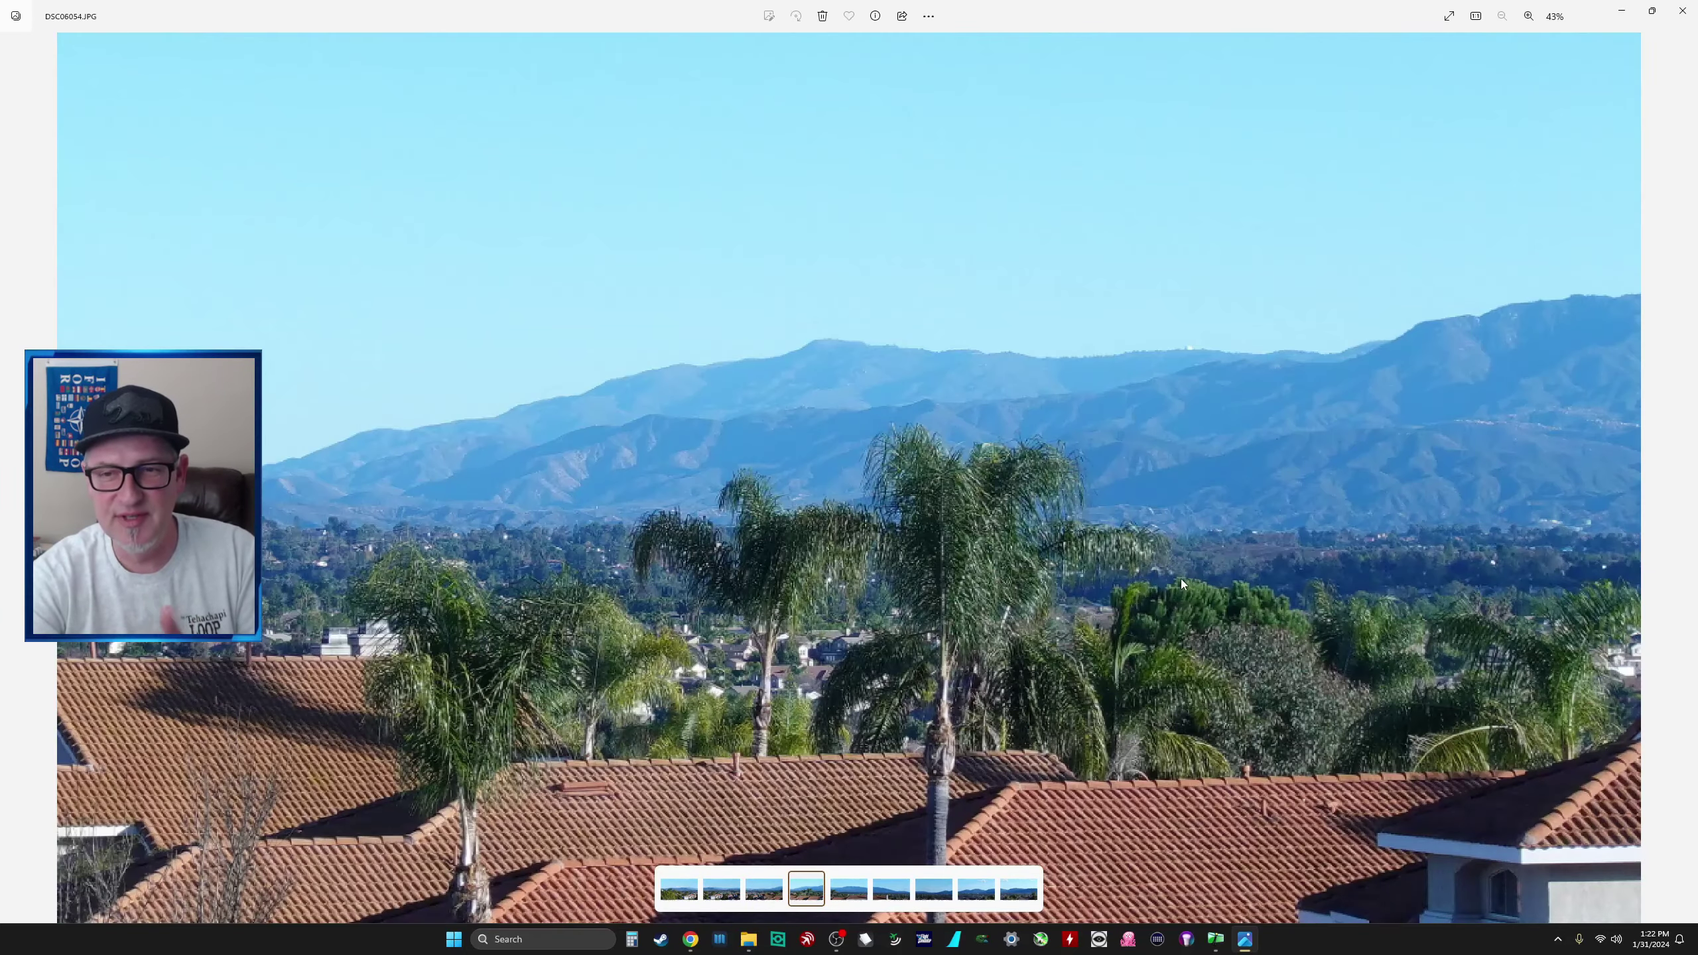
{"action": "key", "text": "Right"}
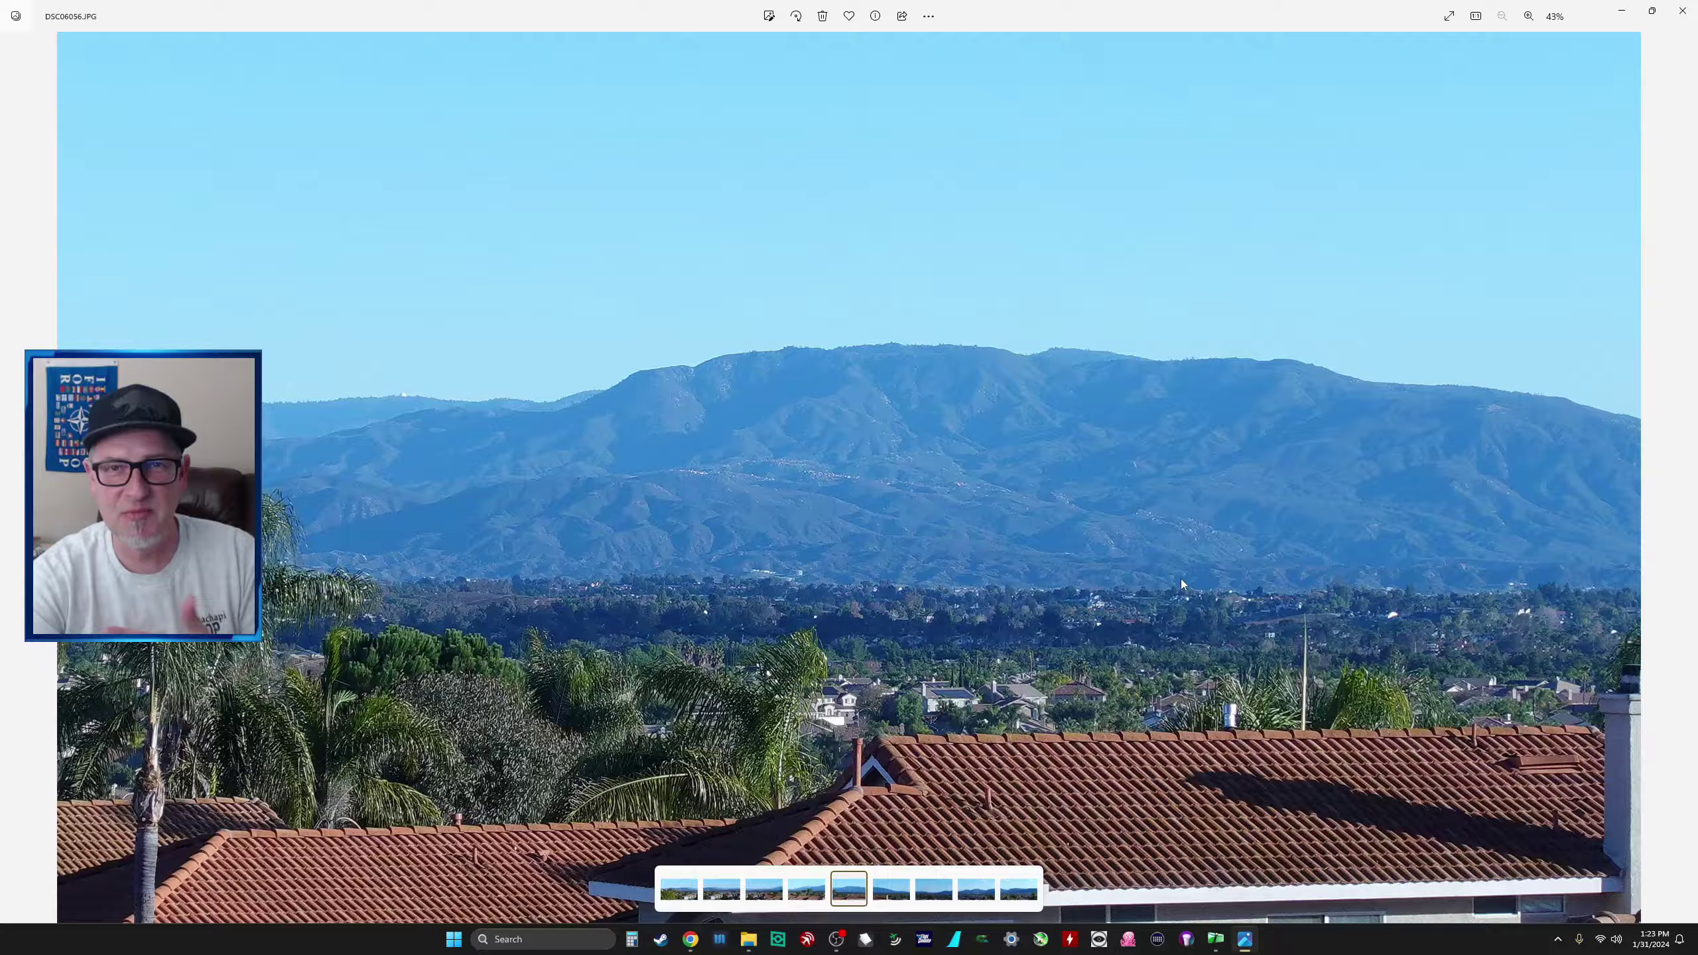
{"action": "key", "text": "Right"}
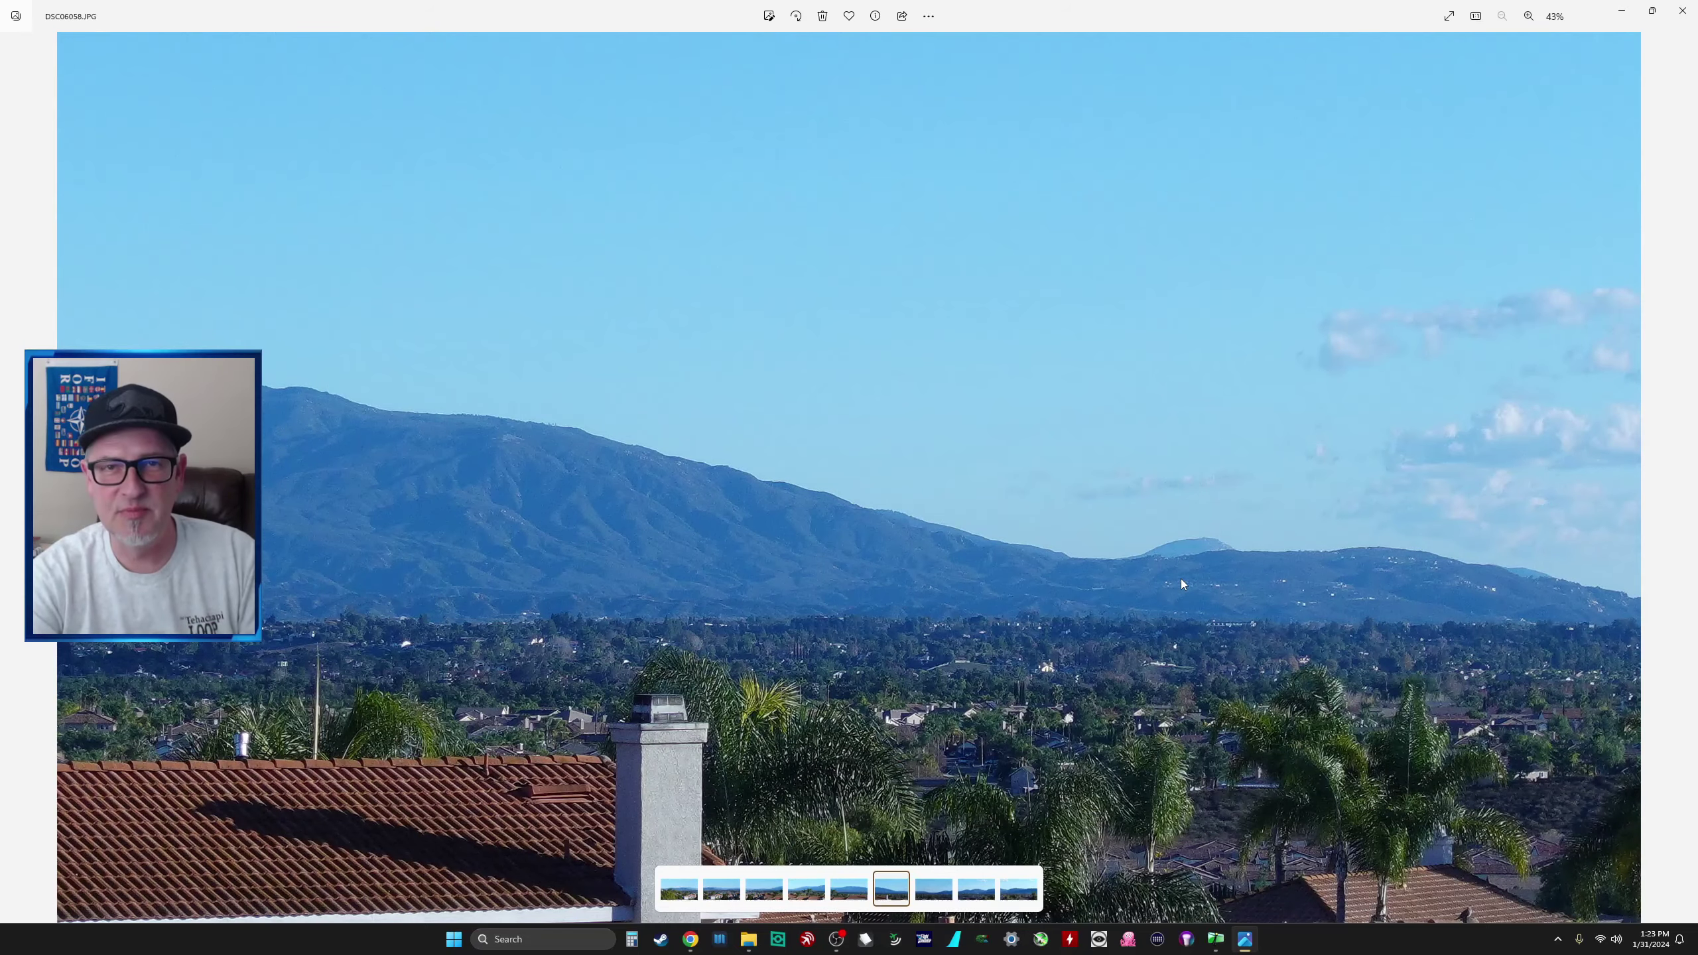
{"action": "key", "text": "Right"}
{"action": "key", "text": "Right"}
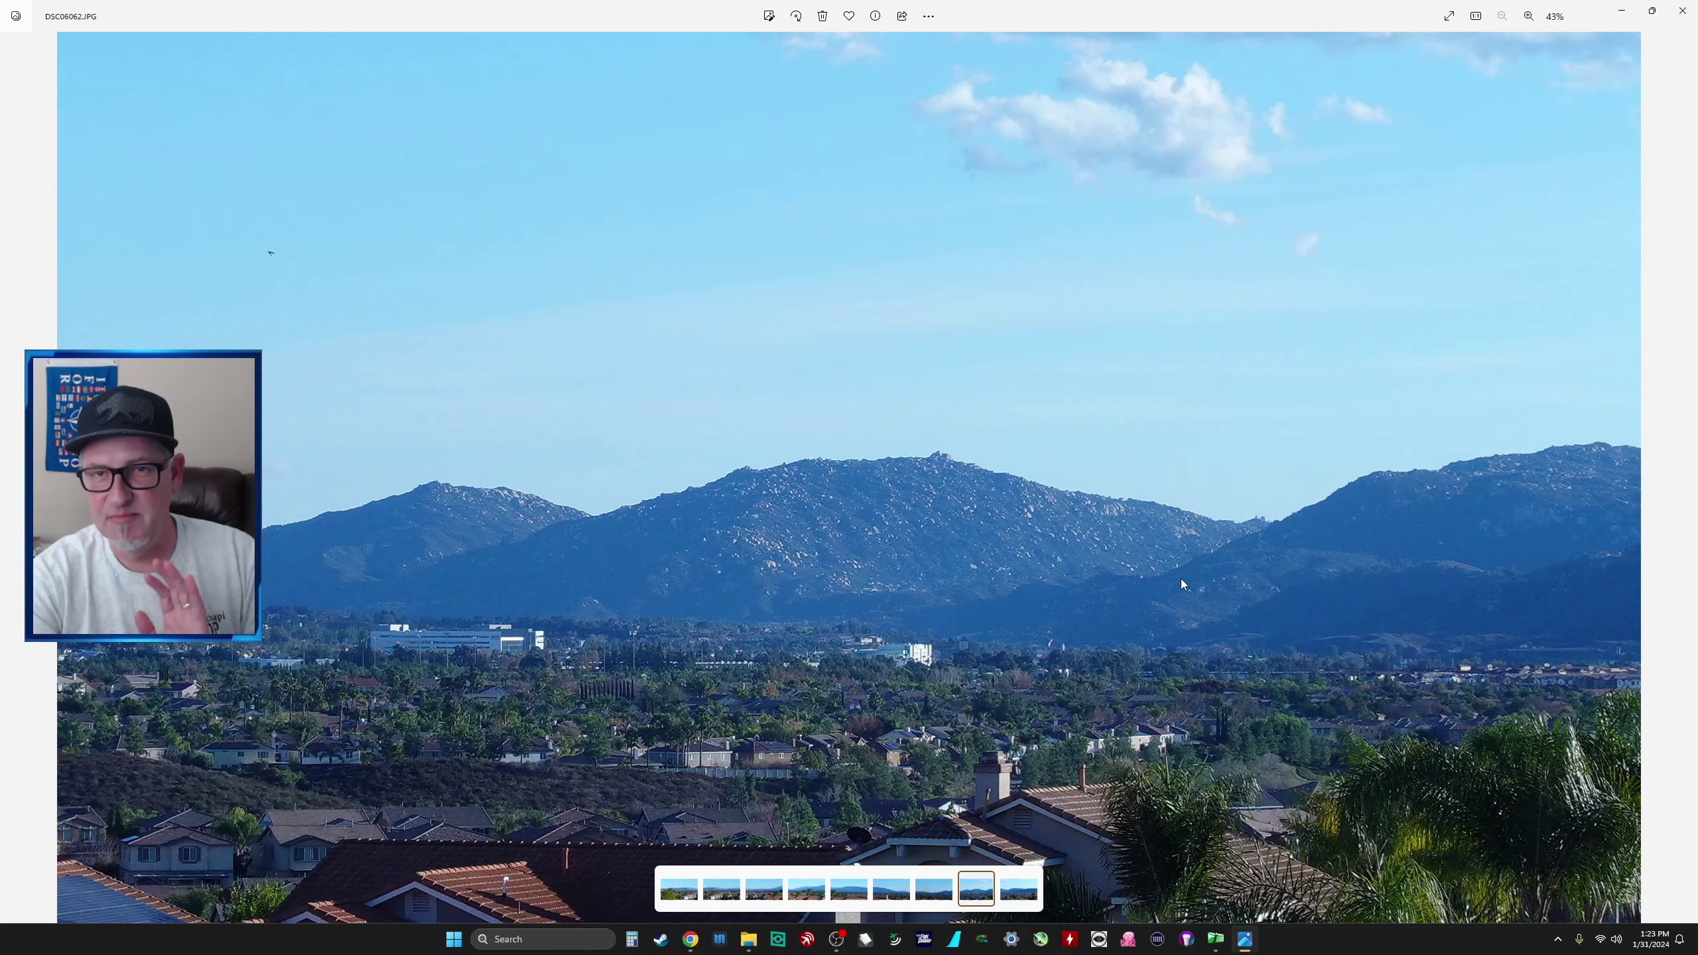
{"action": "key", "text": "Right"}
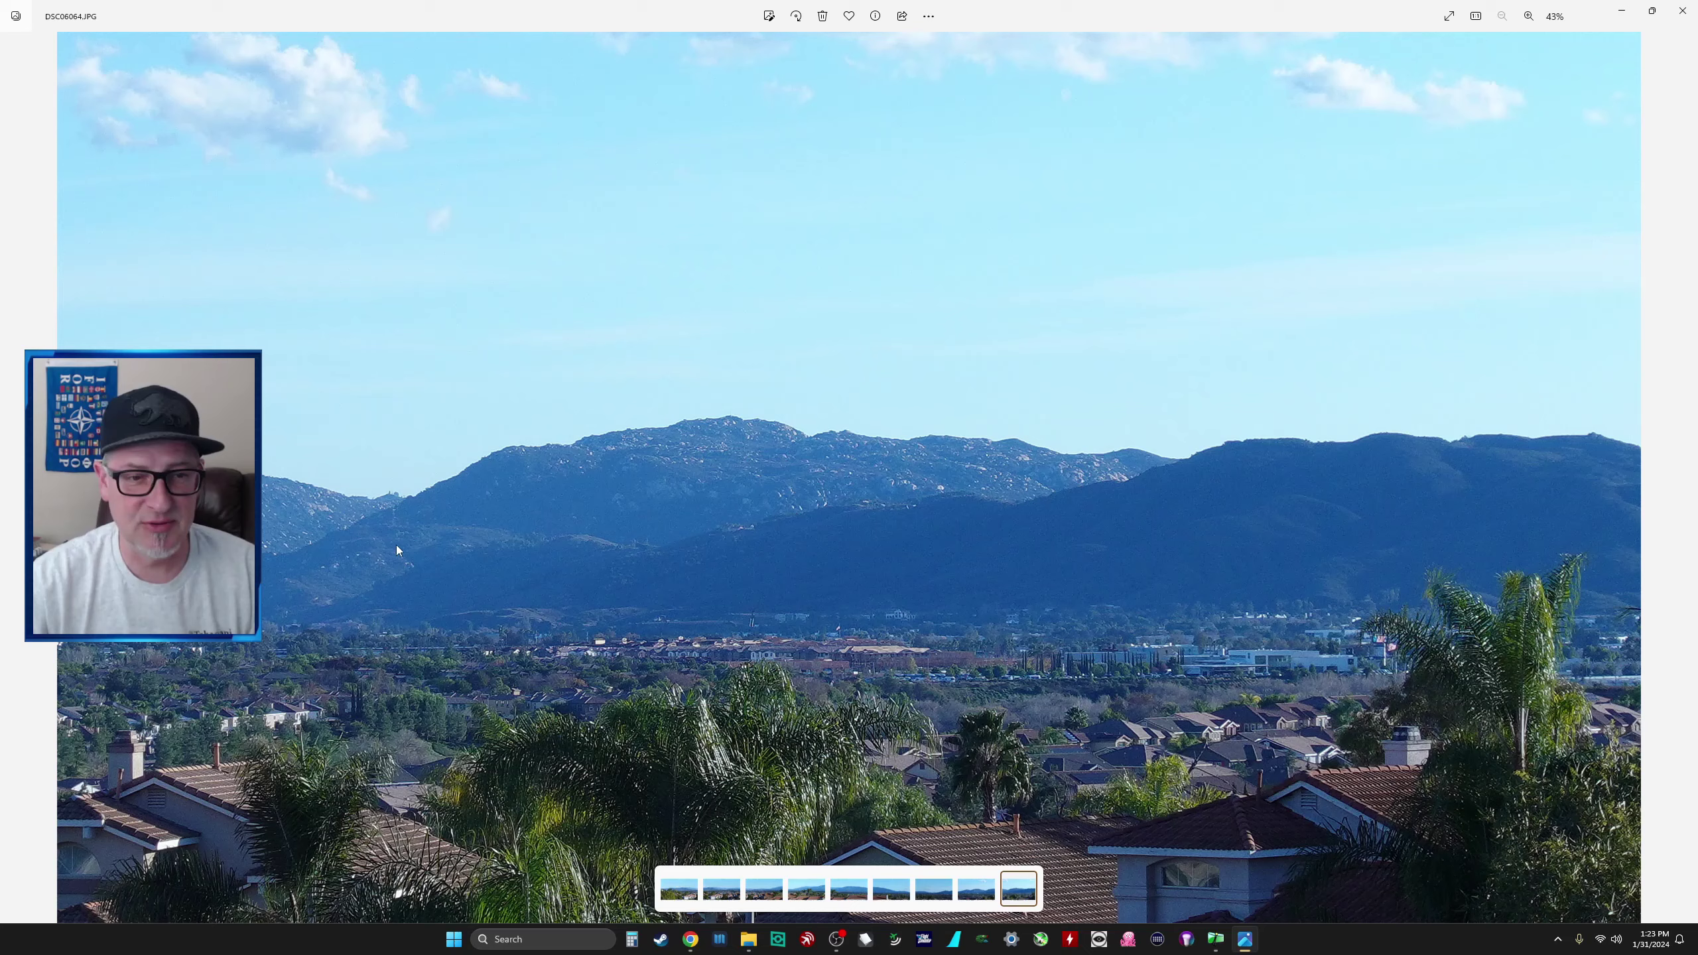
{"action": "left_click", "coordinate": [849, 889]}
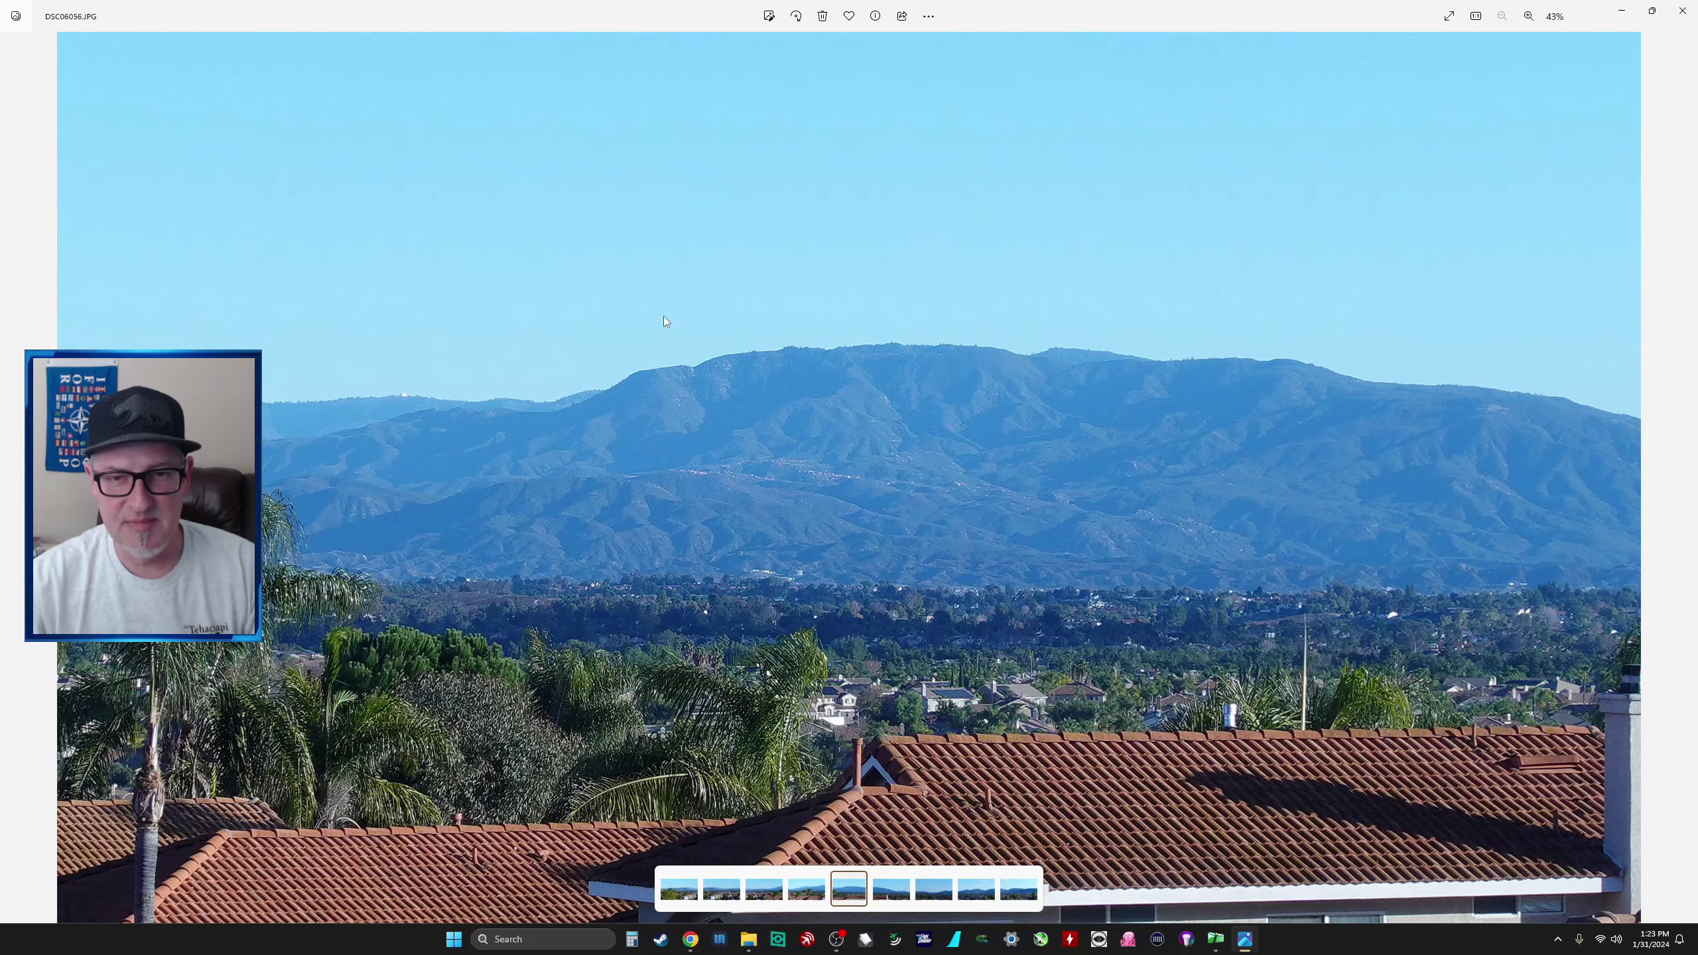
{"action": "left_click", "coordinate": [1682, 11]}
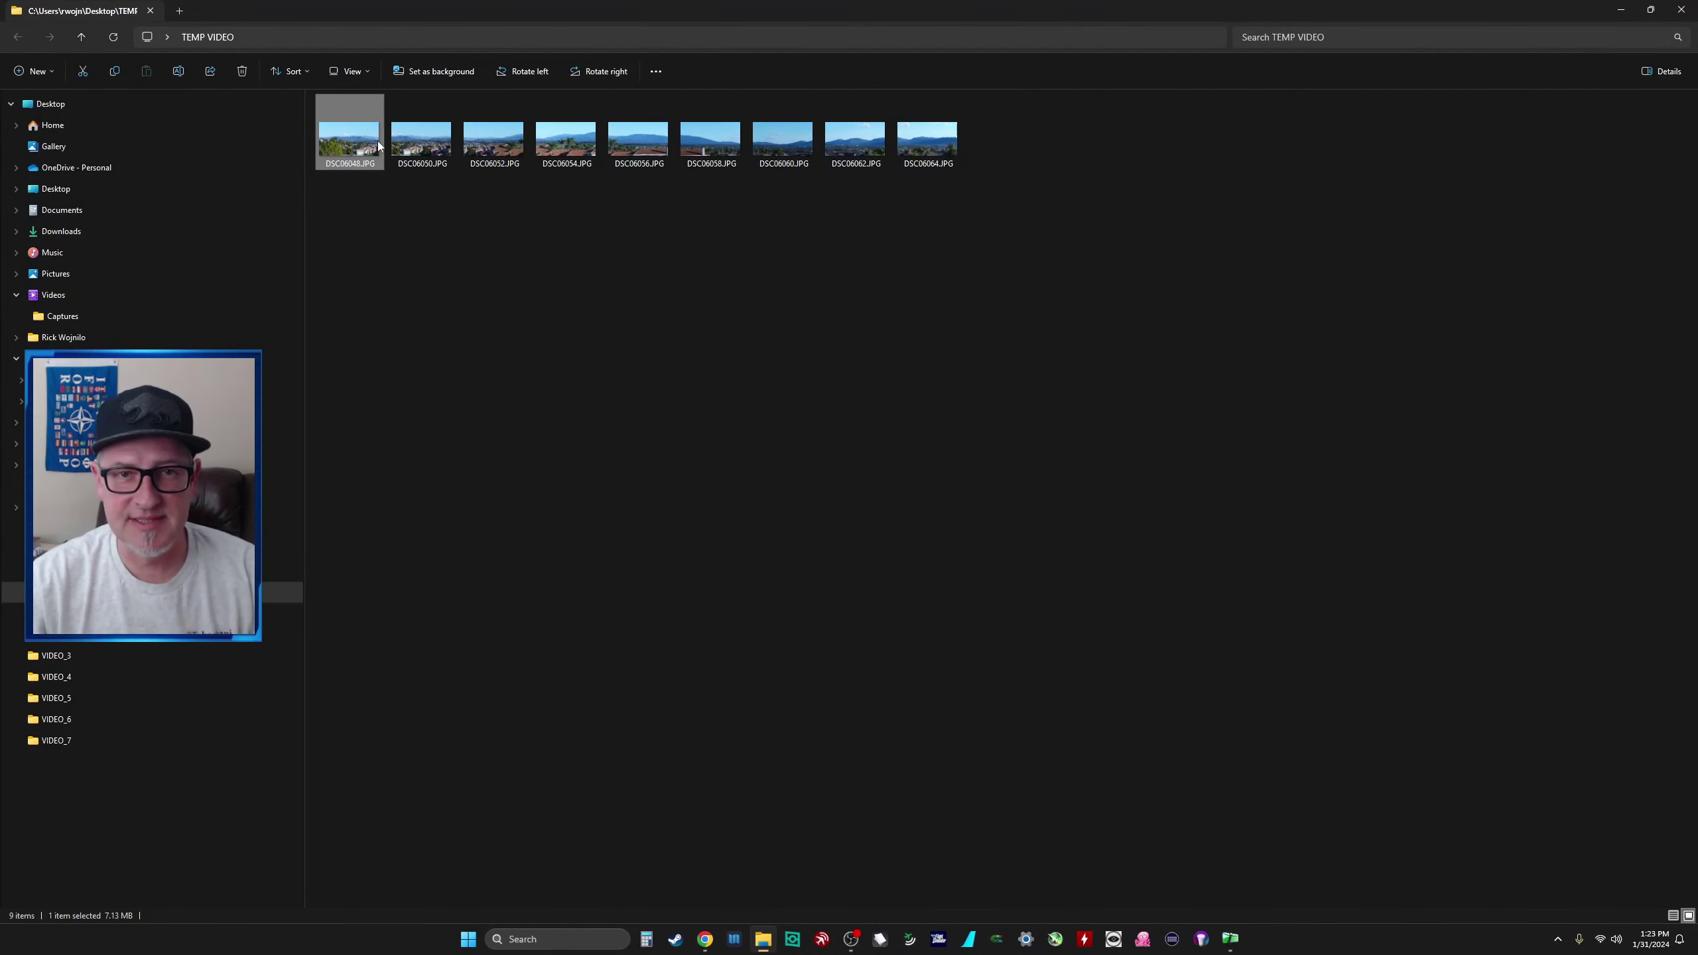
Step: Switch to the Hugin Panorama Stitcher window showing its empty project
{"action": "left_click", "coordinate": [1229, 939]}
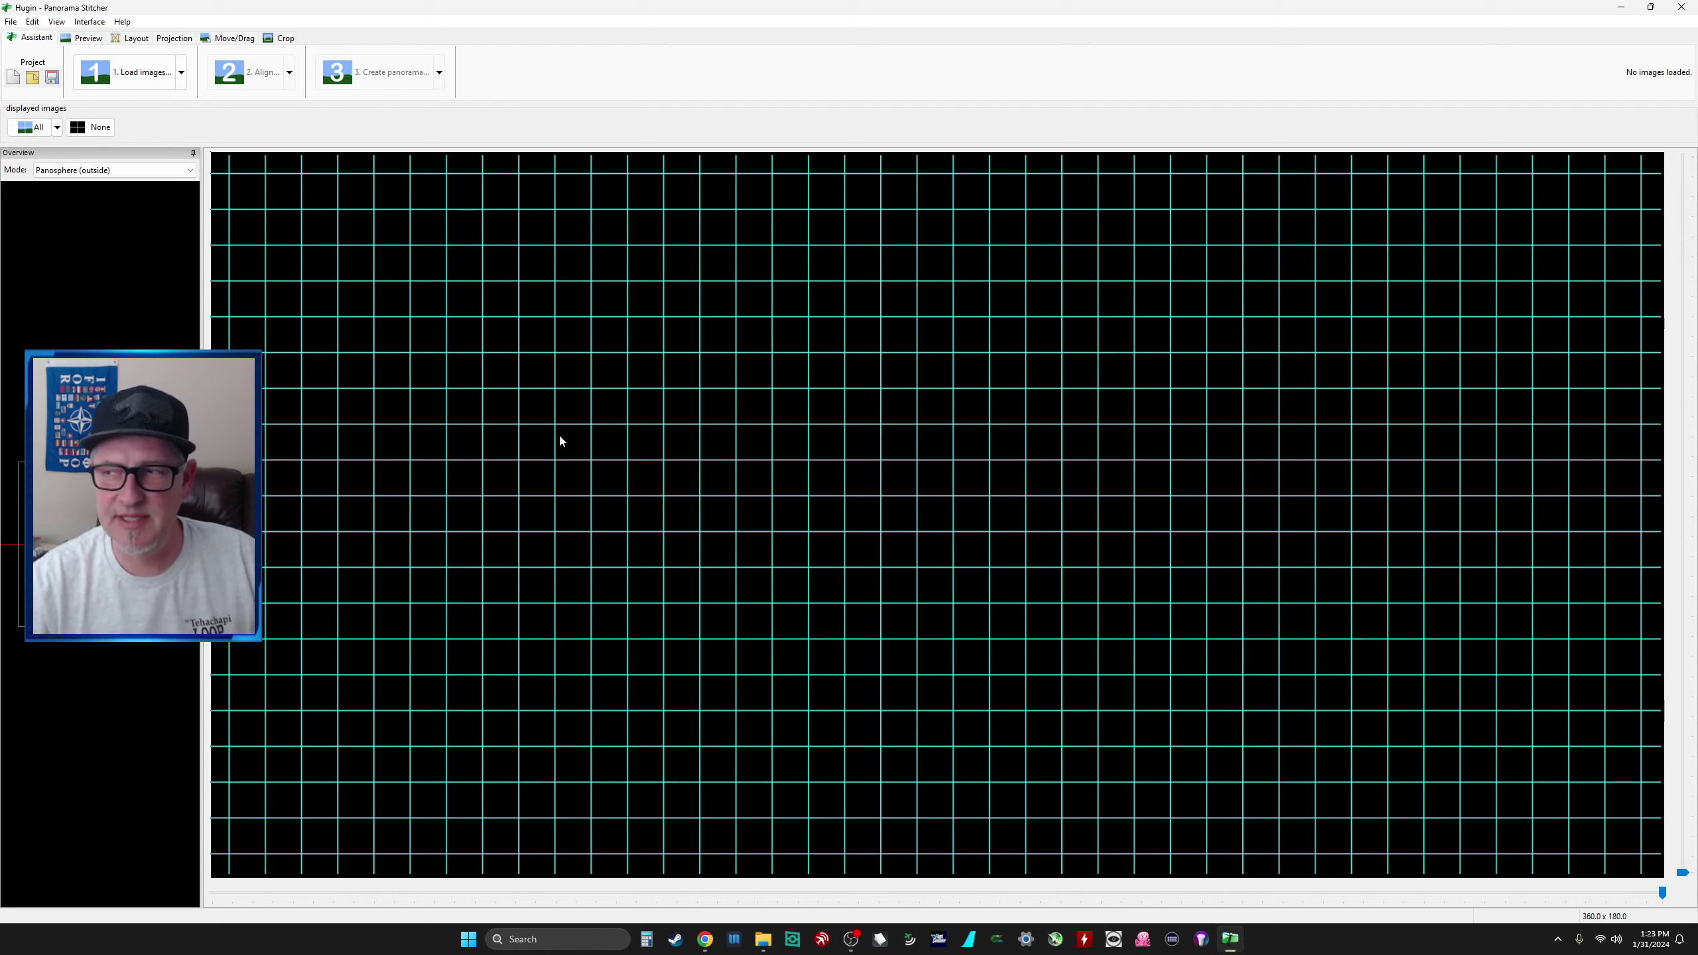
Step: Load photos DSC06048 through DSC06064 from Desktop > TEMP VIDEO into the project
{"action": "left_click", "coordinate": [142, 81]}
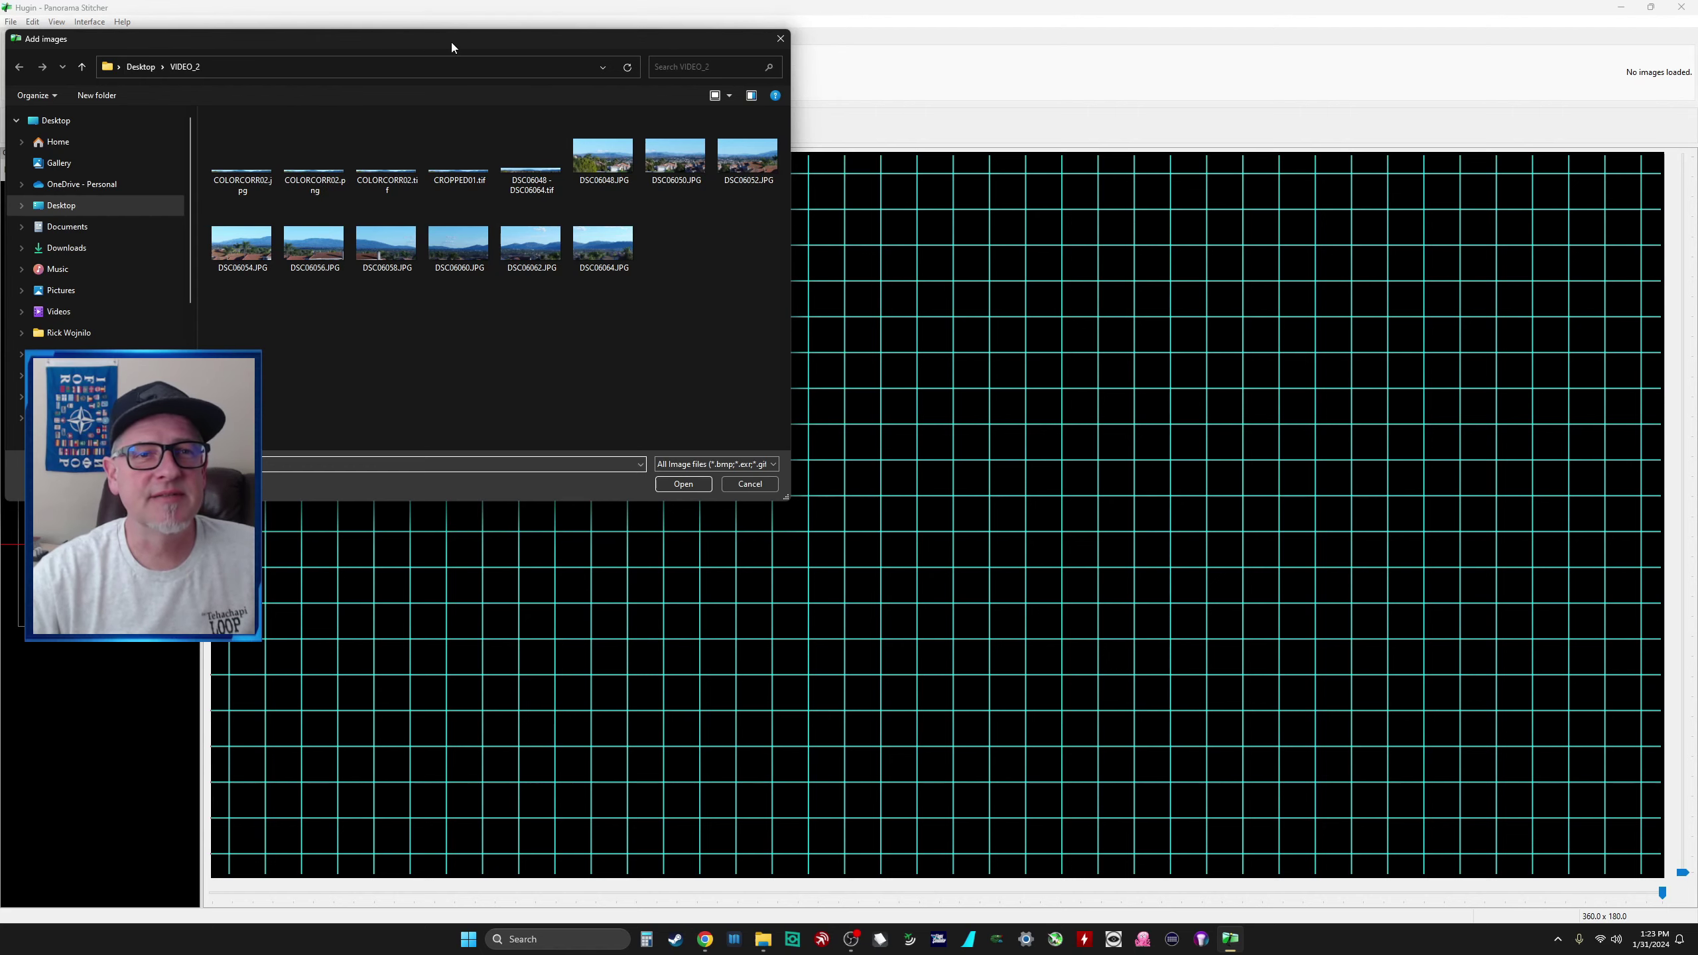
{"action": "left_click_drag", "start_coordinate": [451, 43], "coordinate": [529, 153]}
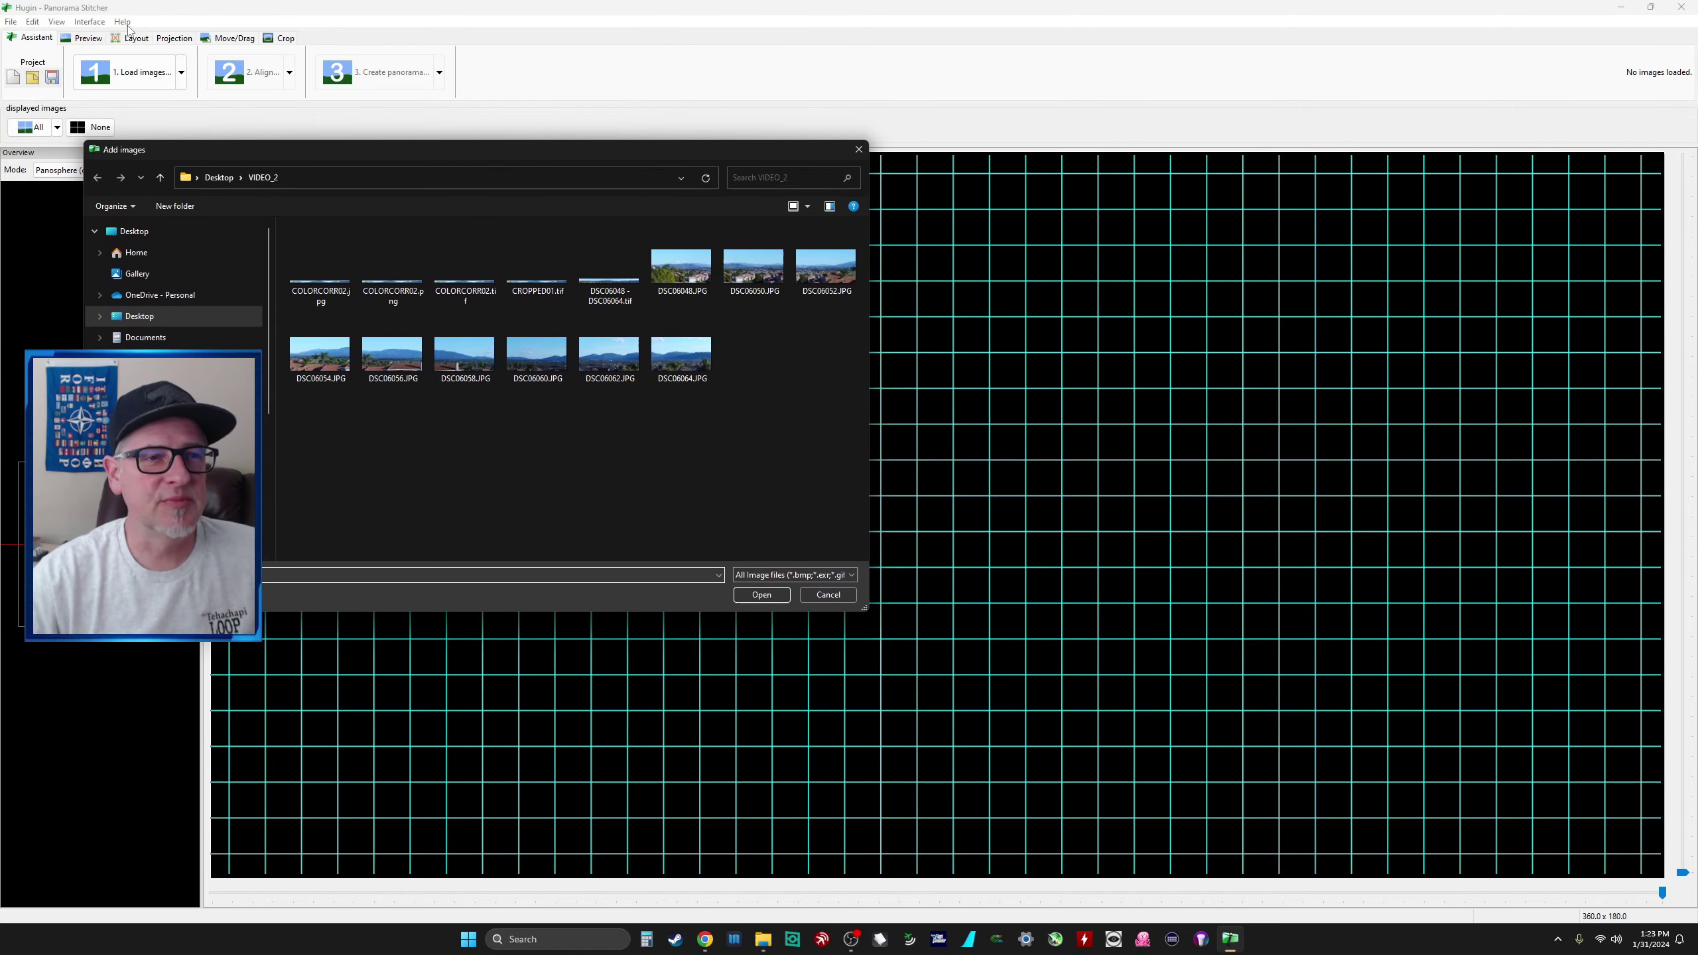
{"action": "left_click", "coordinate": [220, 178]}
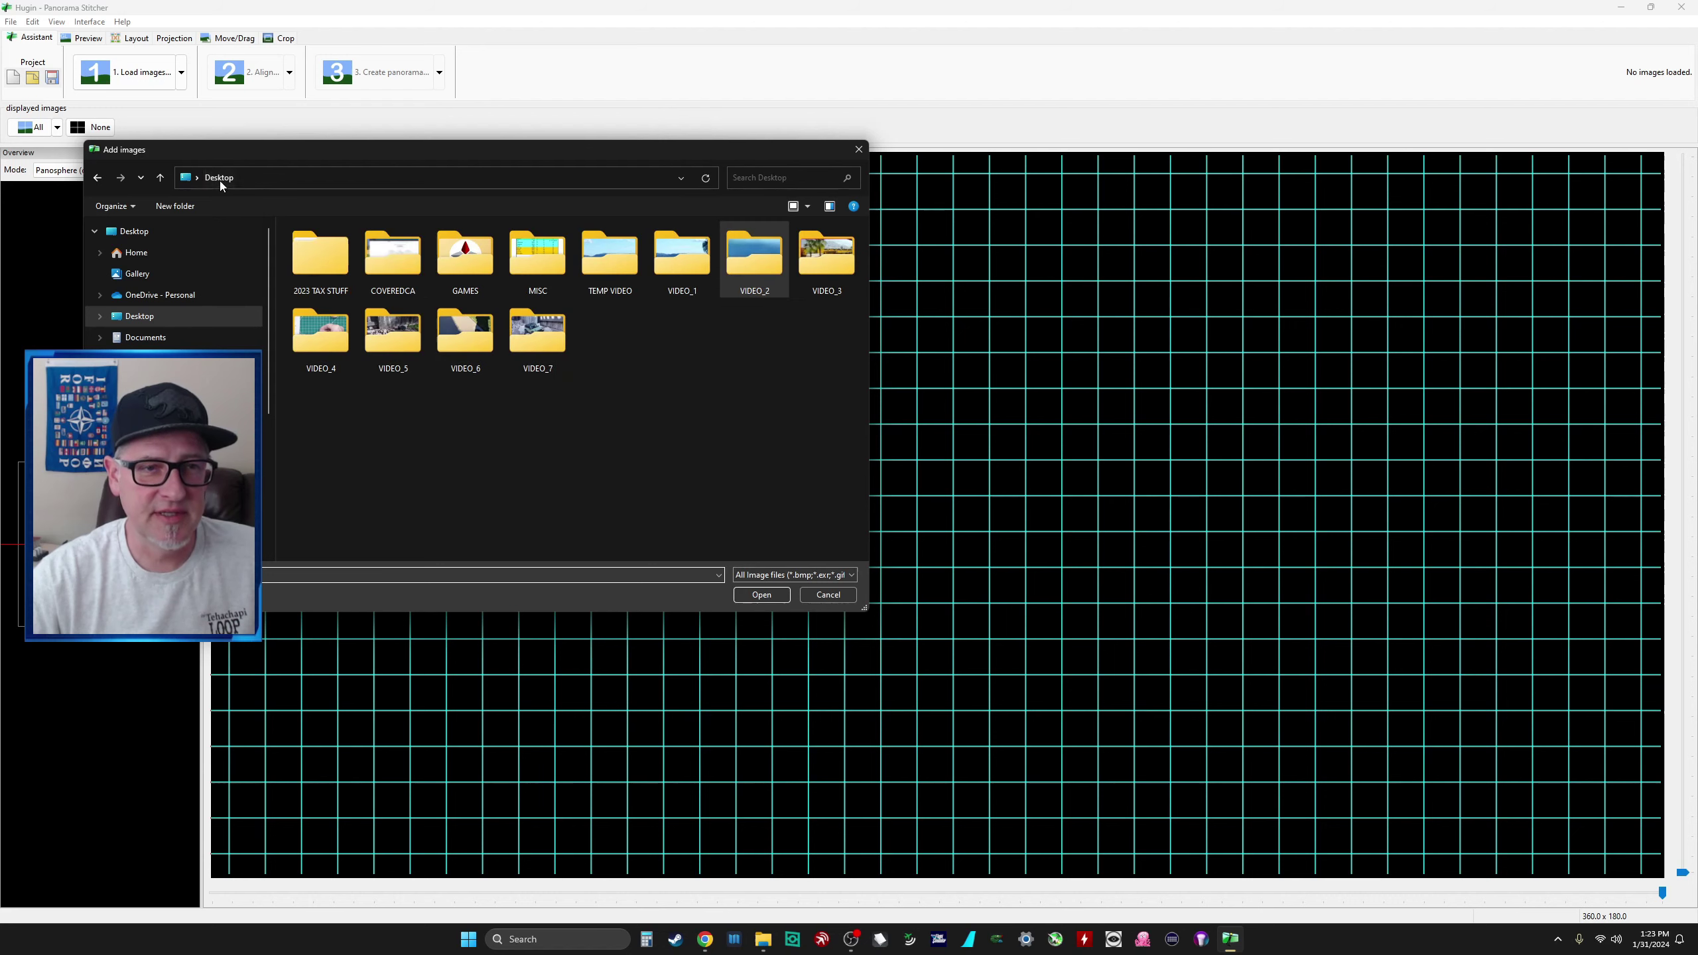
{"action": "double_click", "coordinate": [610, 269]}
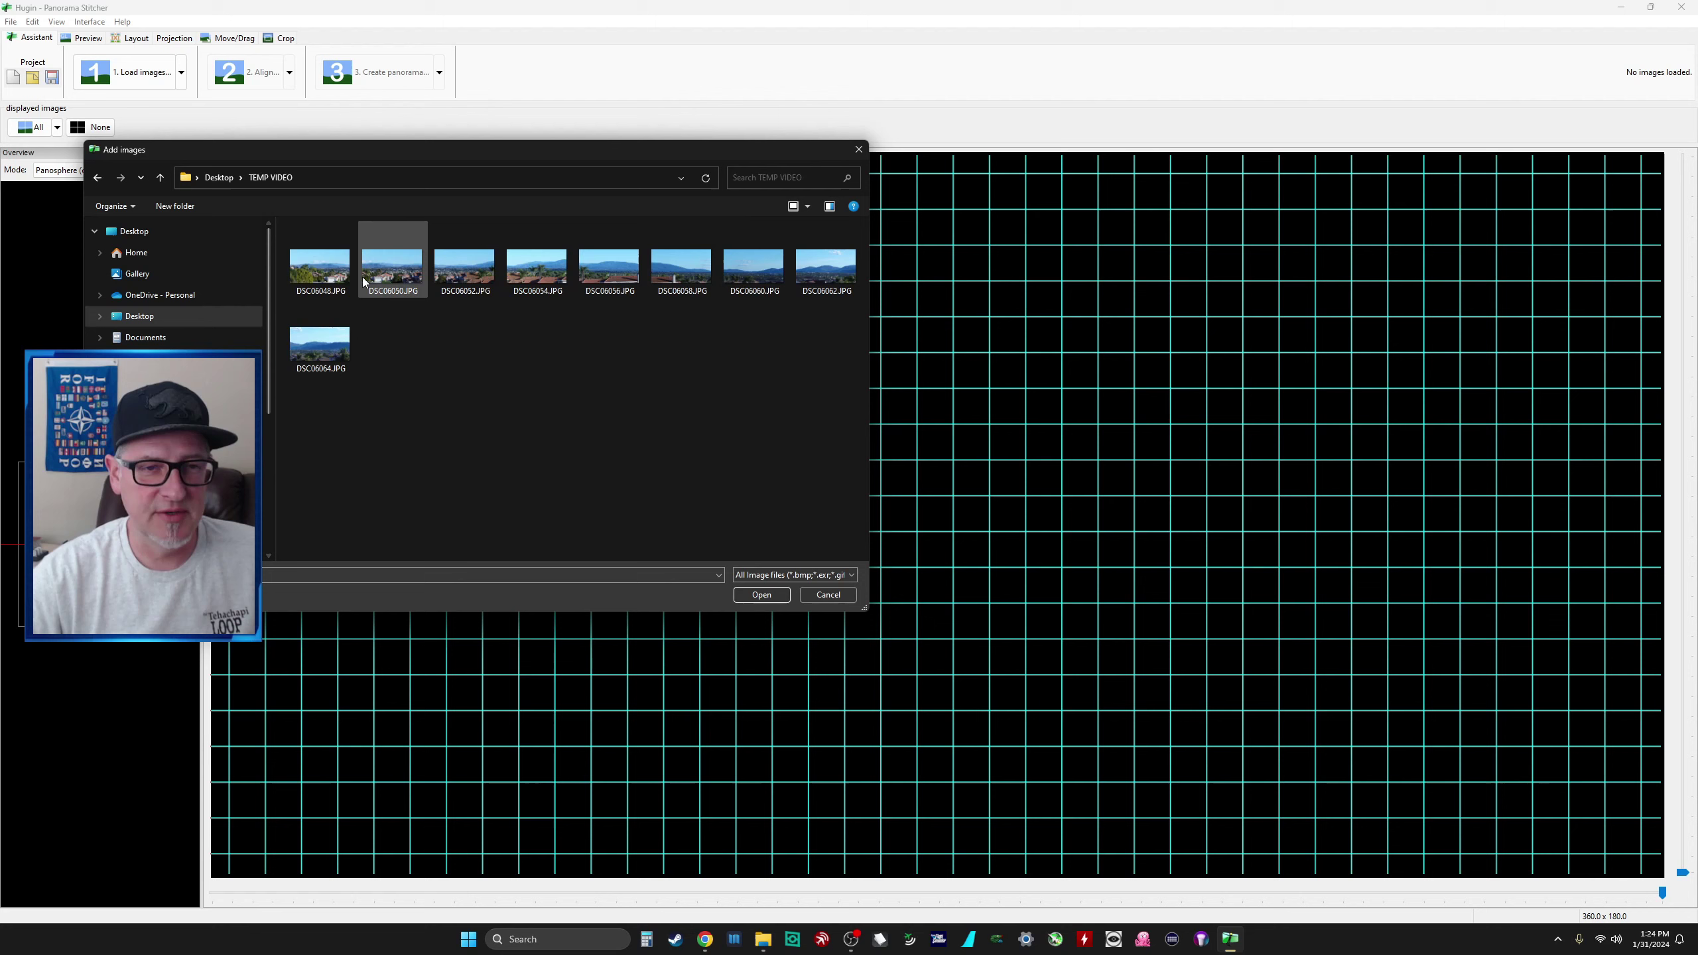
{"action": "left_click", "coordinate": [337, 268]}
{"action": "left_click", "coordinate": [330, 350], "text": "shift"}
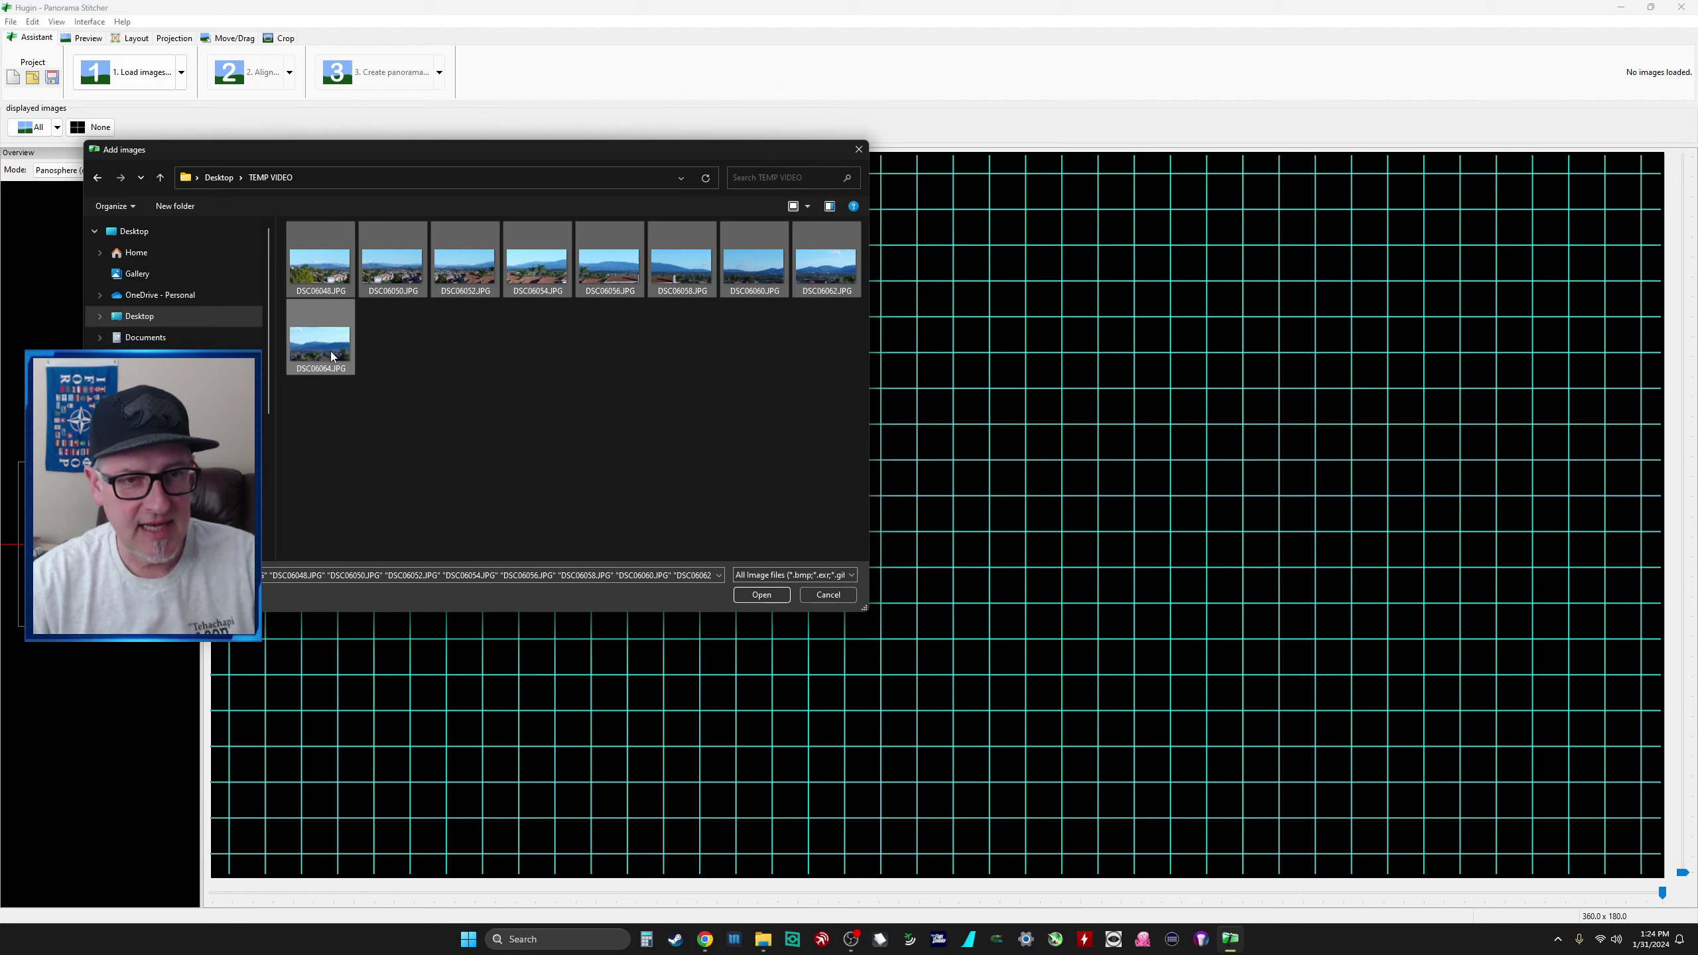
{"action": "left_click", "coordinate": [760, 595]}
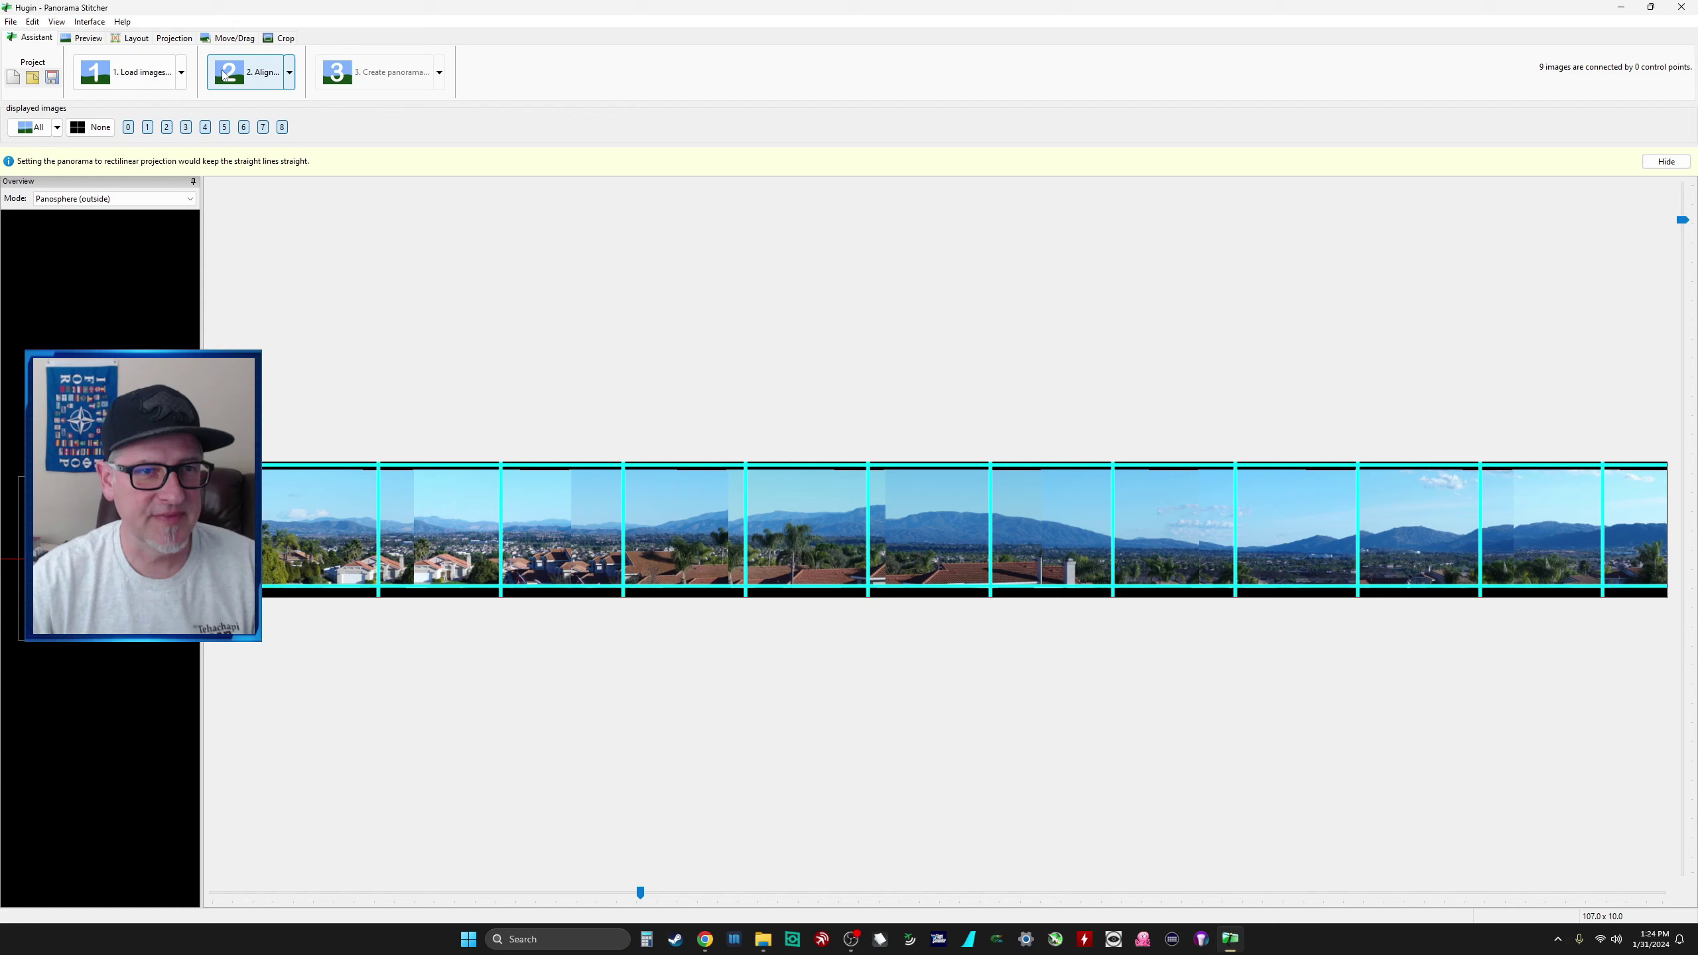
Step: Run automatic alignment, yielding 182 control points with a 1.6-pixel mean error
{"action": "left_click", "coordinate": [255, 79]}
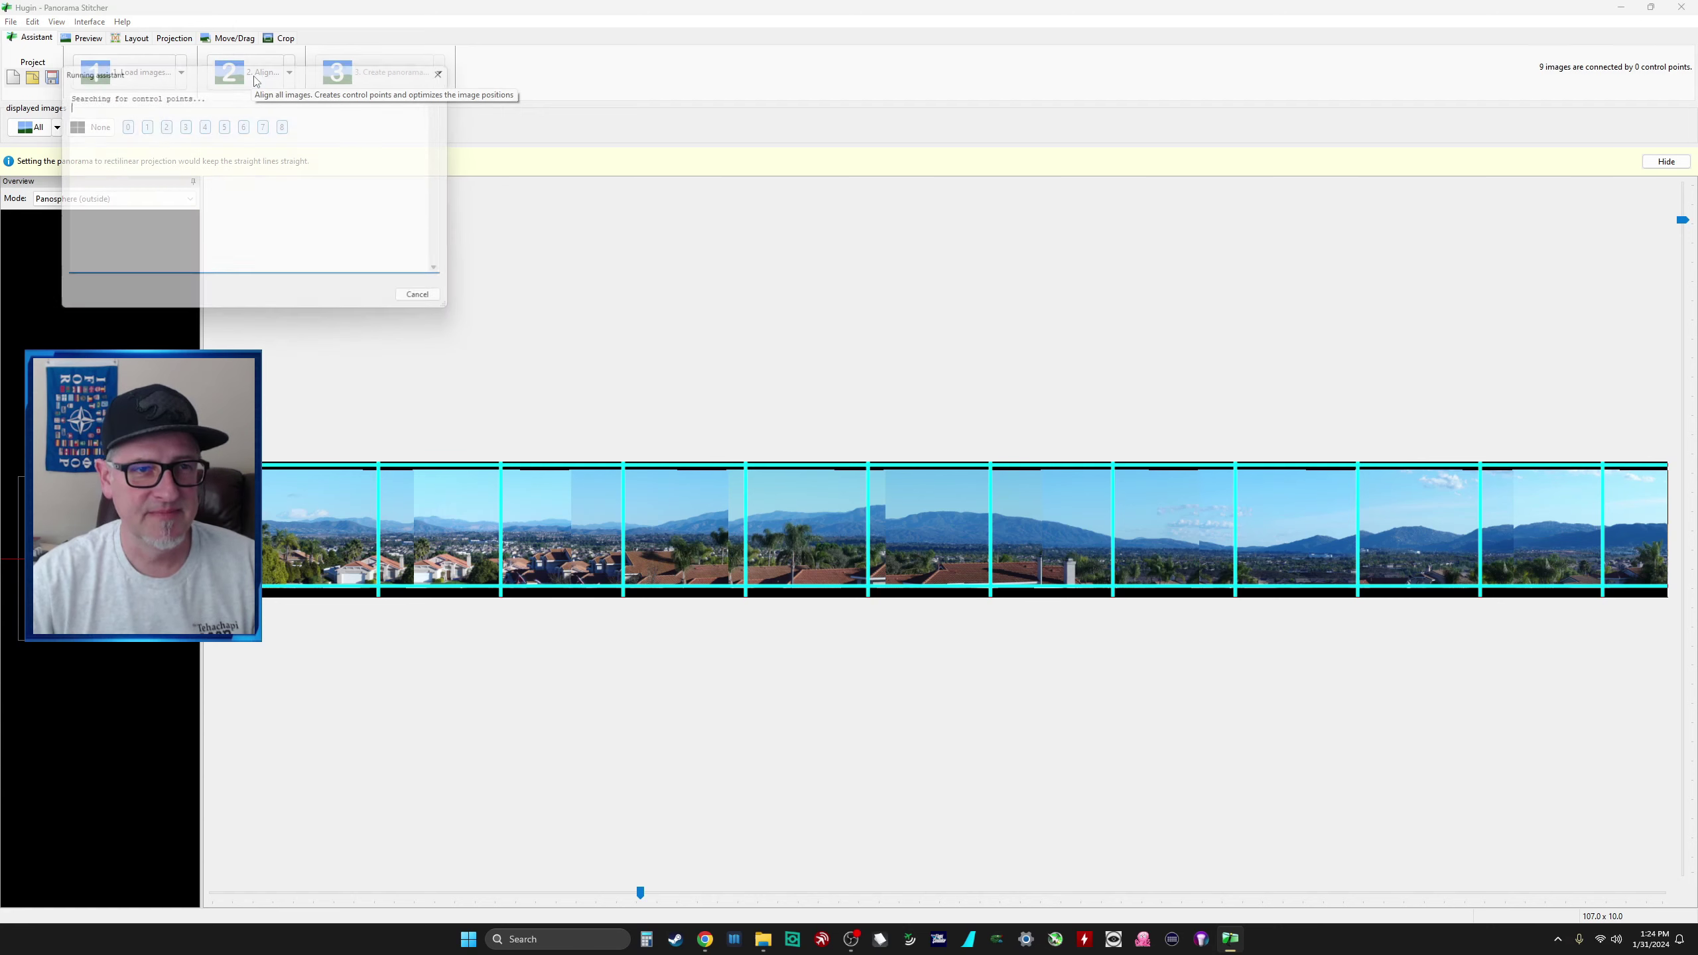
{"action": "left_click_drag", "start_coordinate": [296, 73], "coordinate": [841, 198]}
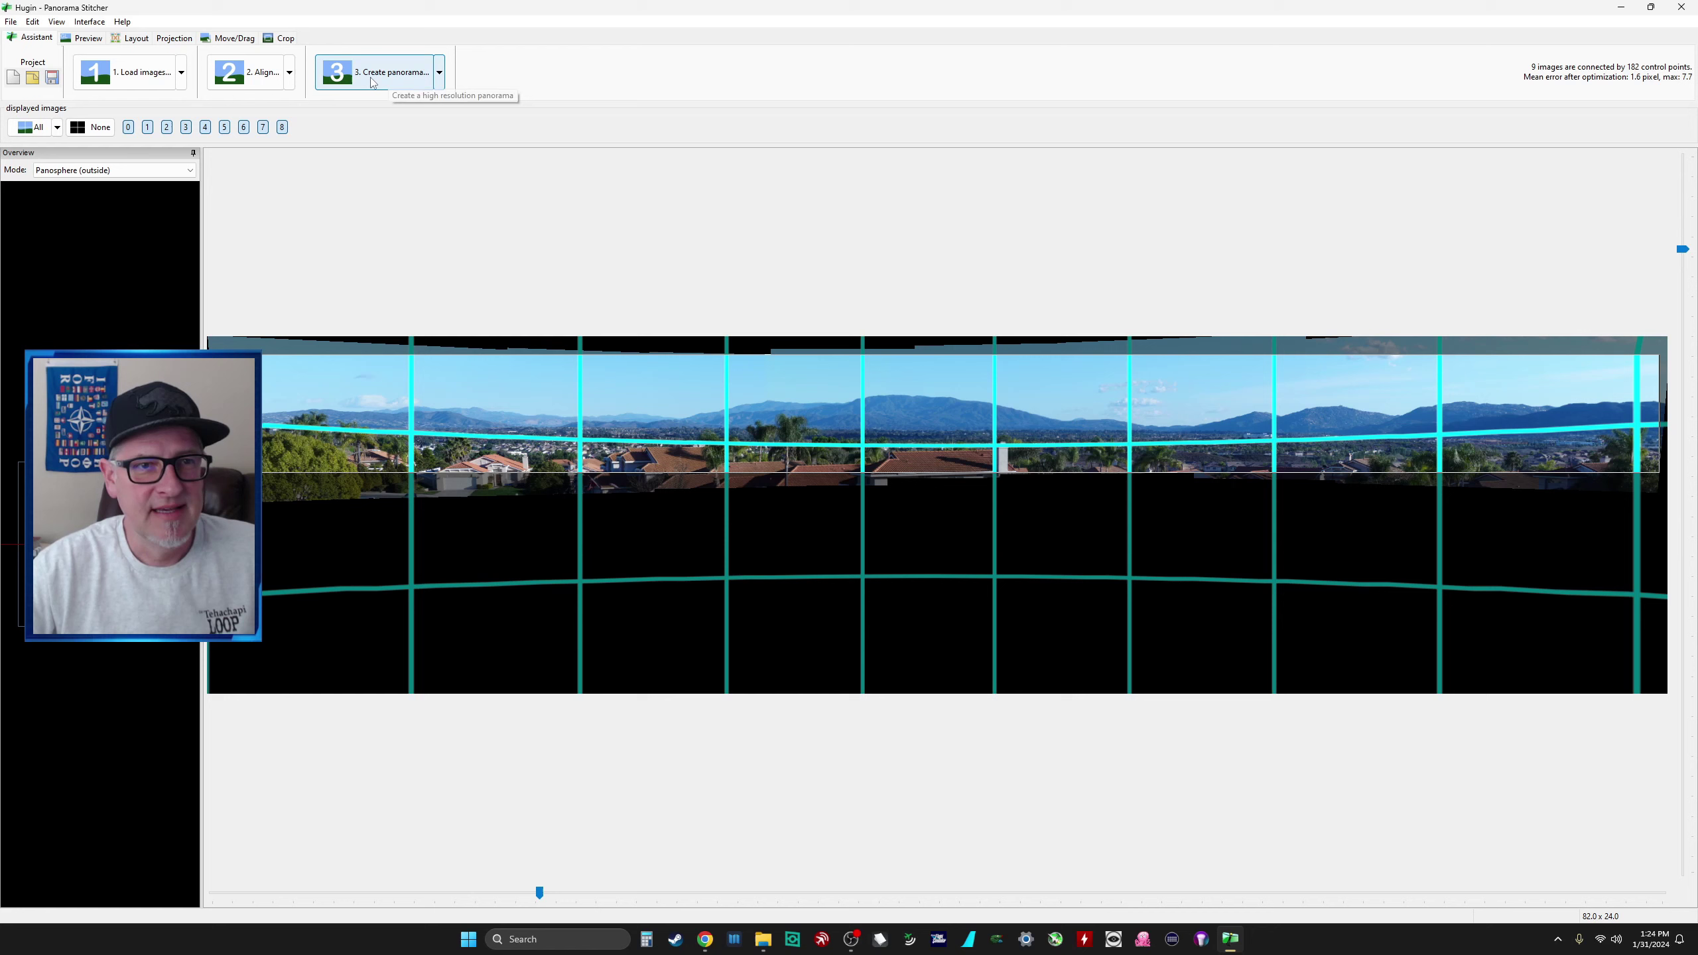
Step: Review output parameters: height 1994, TIFF with LZW, exposure-corrected low dynamic range
{"action": "left_click", "coordinate": [394, 79]}
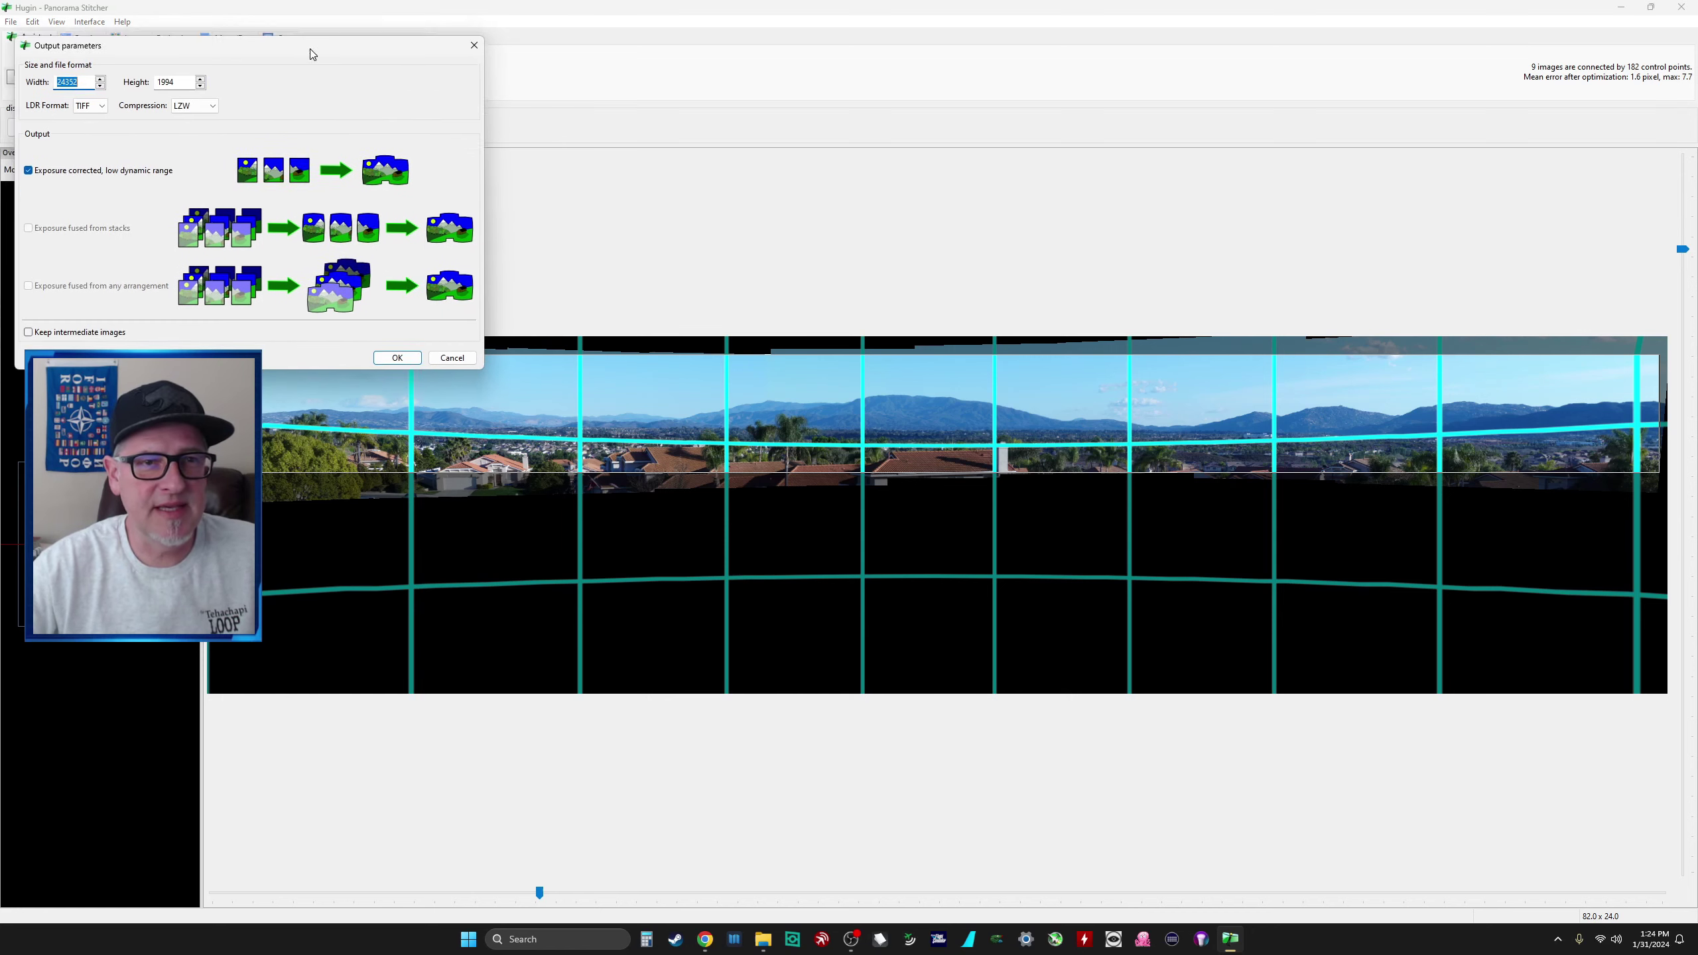
{"action": "left_click_drag", "start_coordinate": [305, 48], "coordinate": [925, 215]}
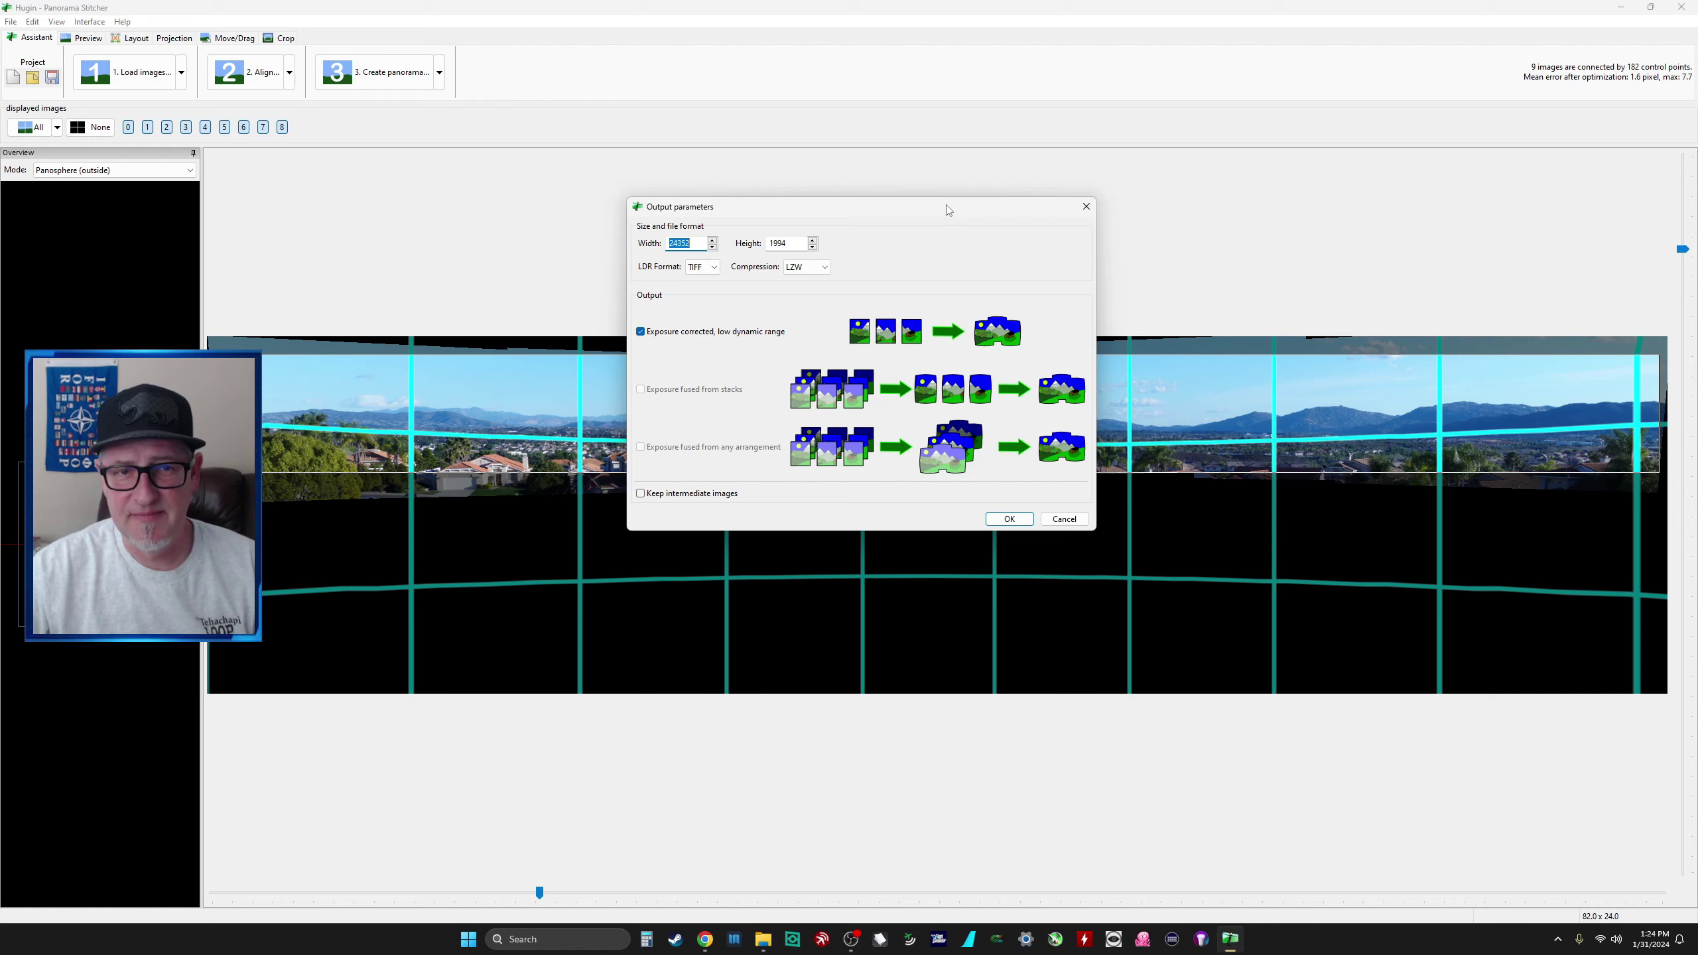
{"action": "left_click_drag", "start_coordinate": [946, 210], "coordinate": [951, 543]}
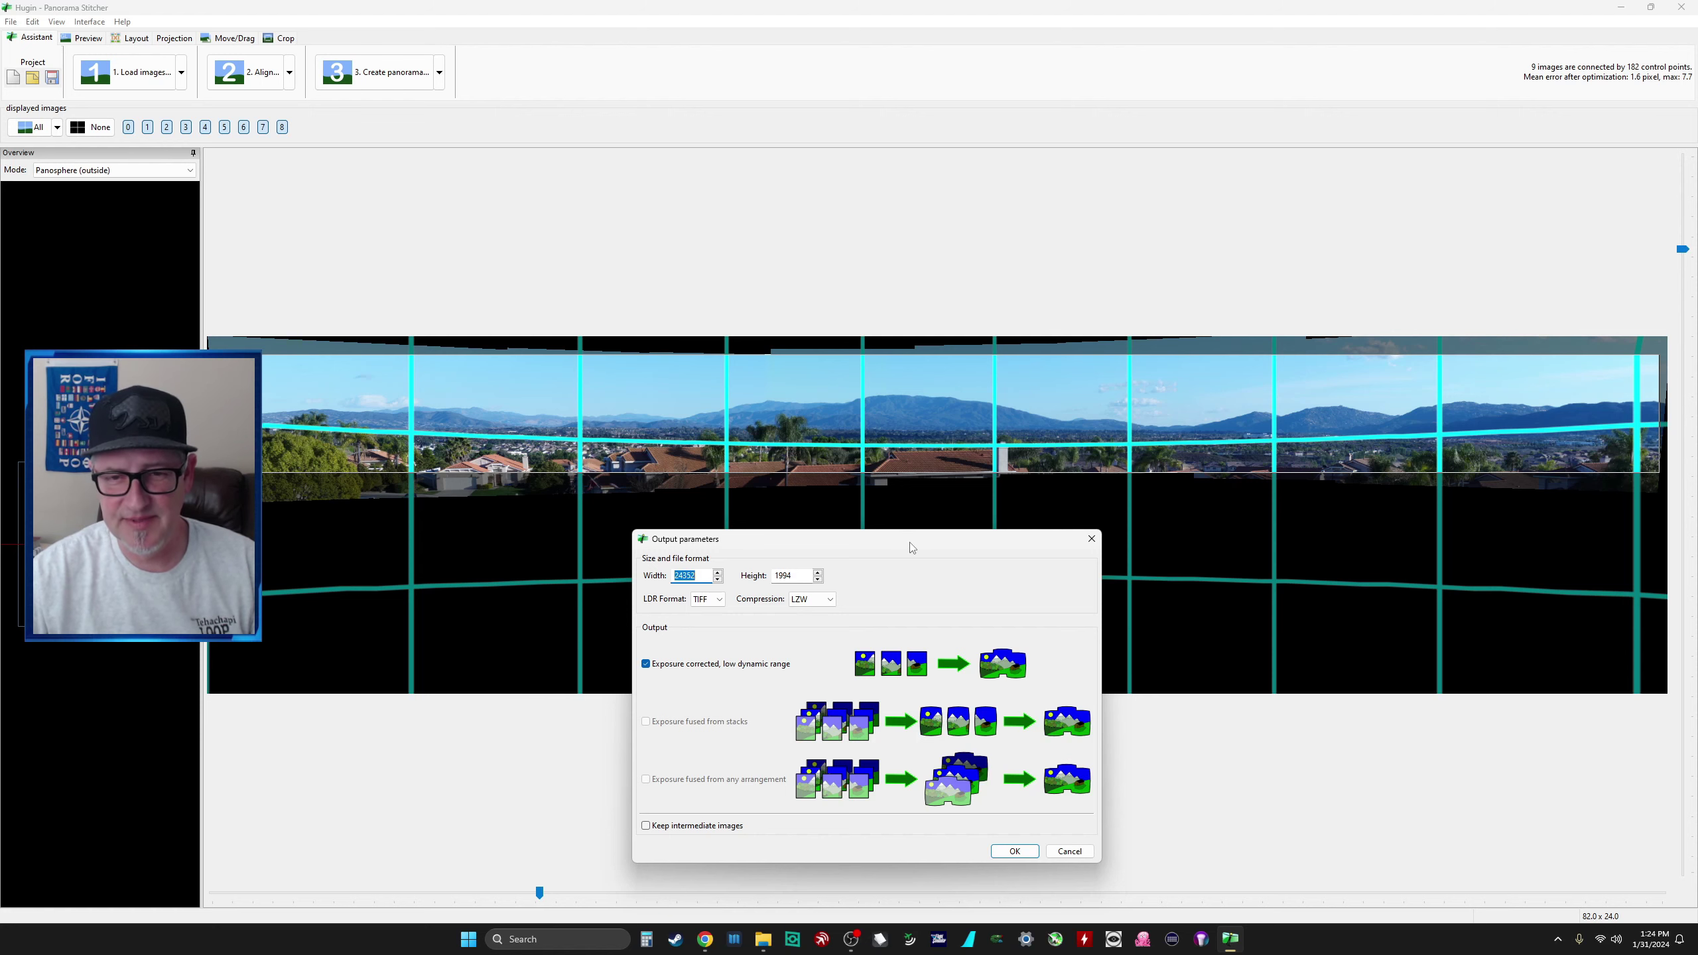
{"action": "left_click_drag", "start_coordinate": [930, 545], "coordinate": [909, 333]}
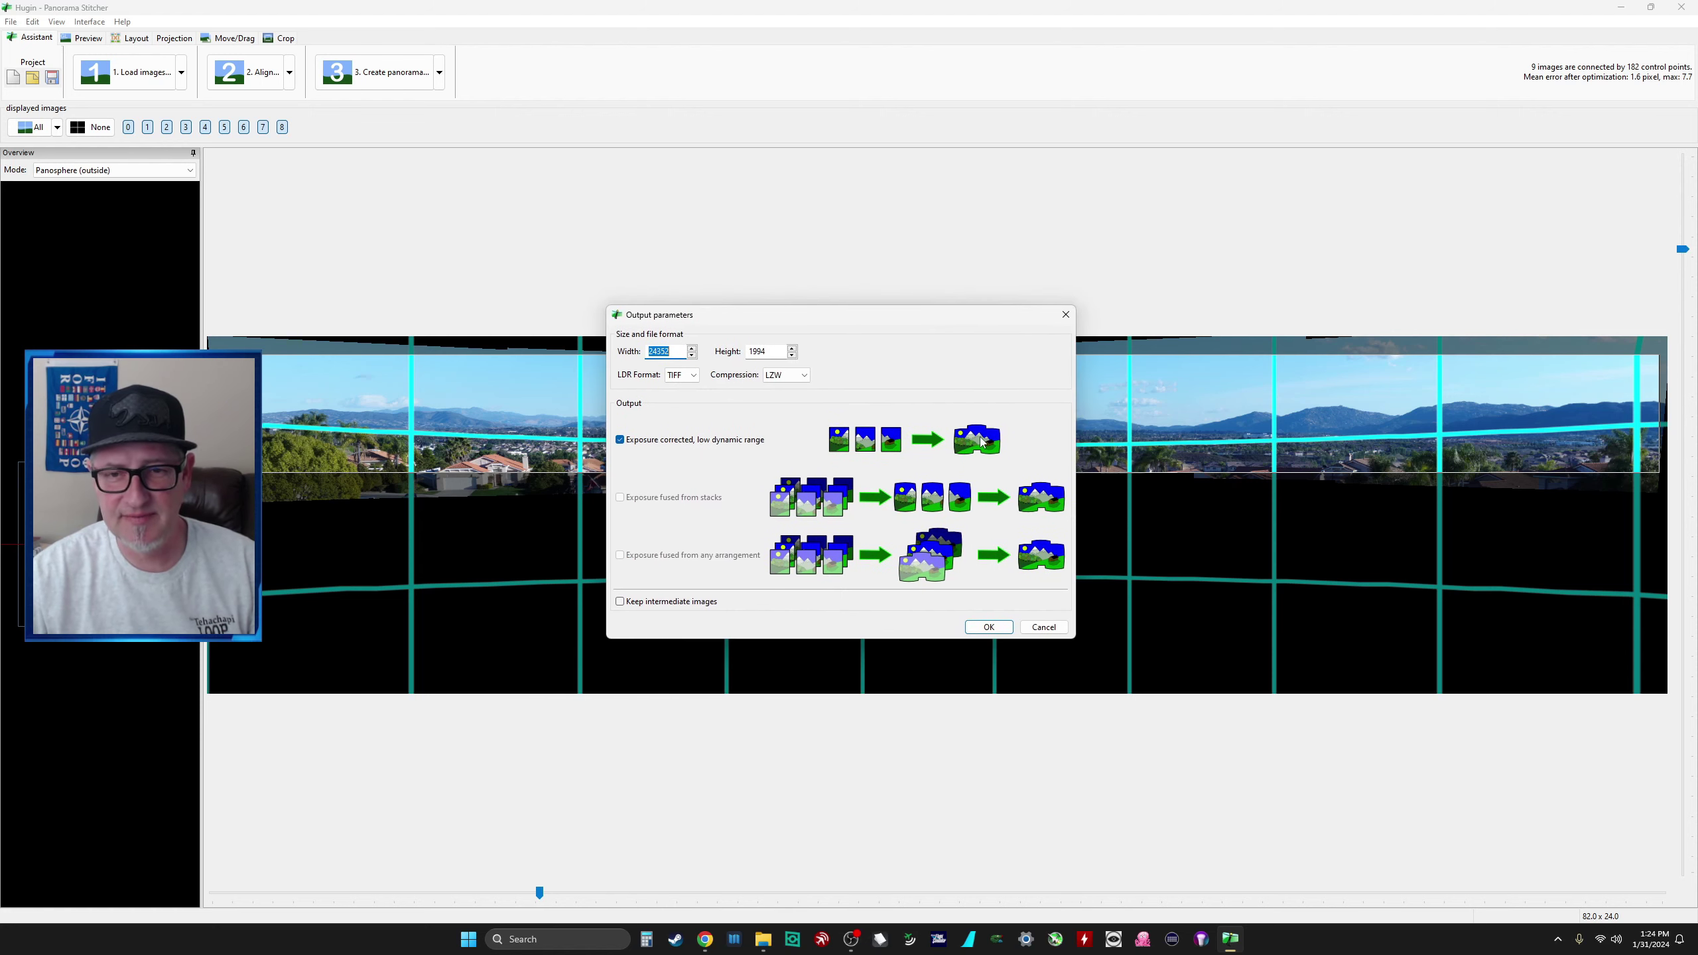
Step: Accept the output, save the .pto project and output prefix in TEMP VIDEO, and stitch
{"action": "left_click", "coordinate": [988, 628]}
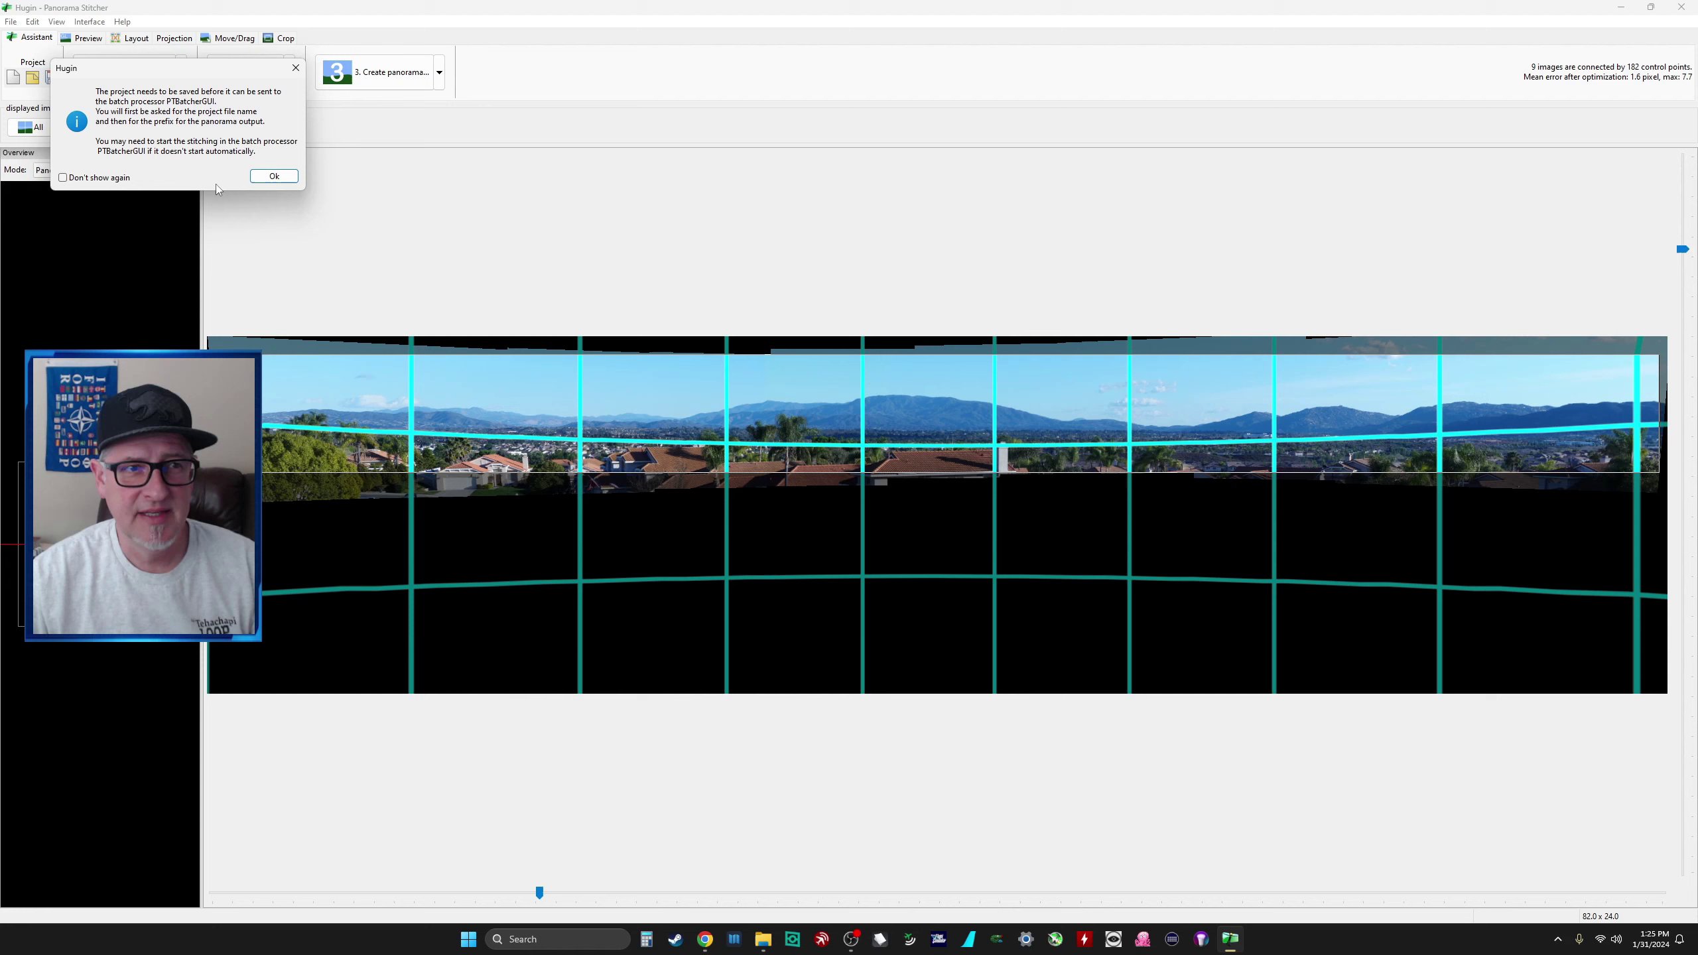
{"action": "left_click", "coordinate": [280, 175]}
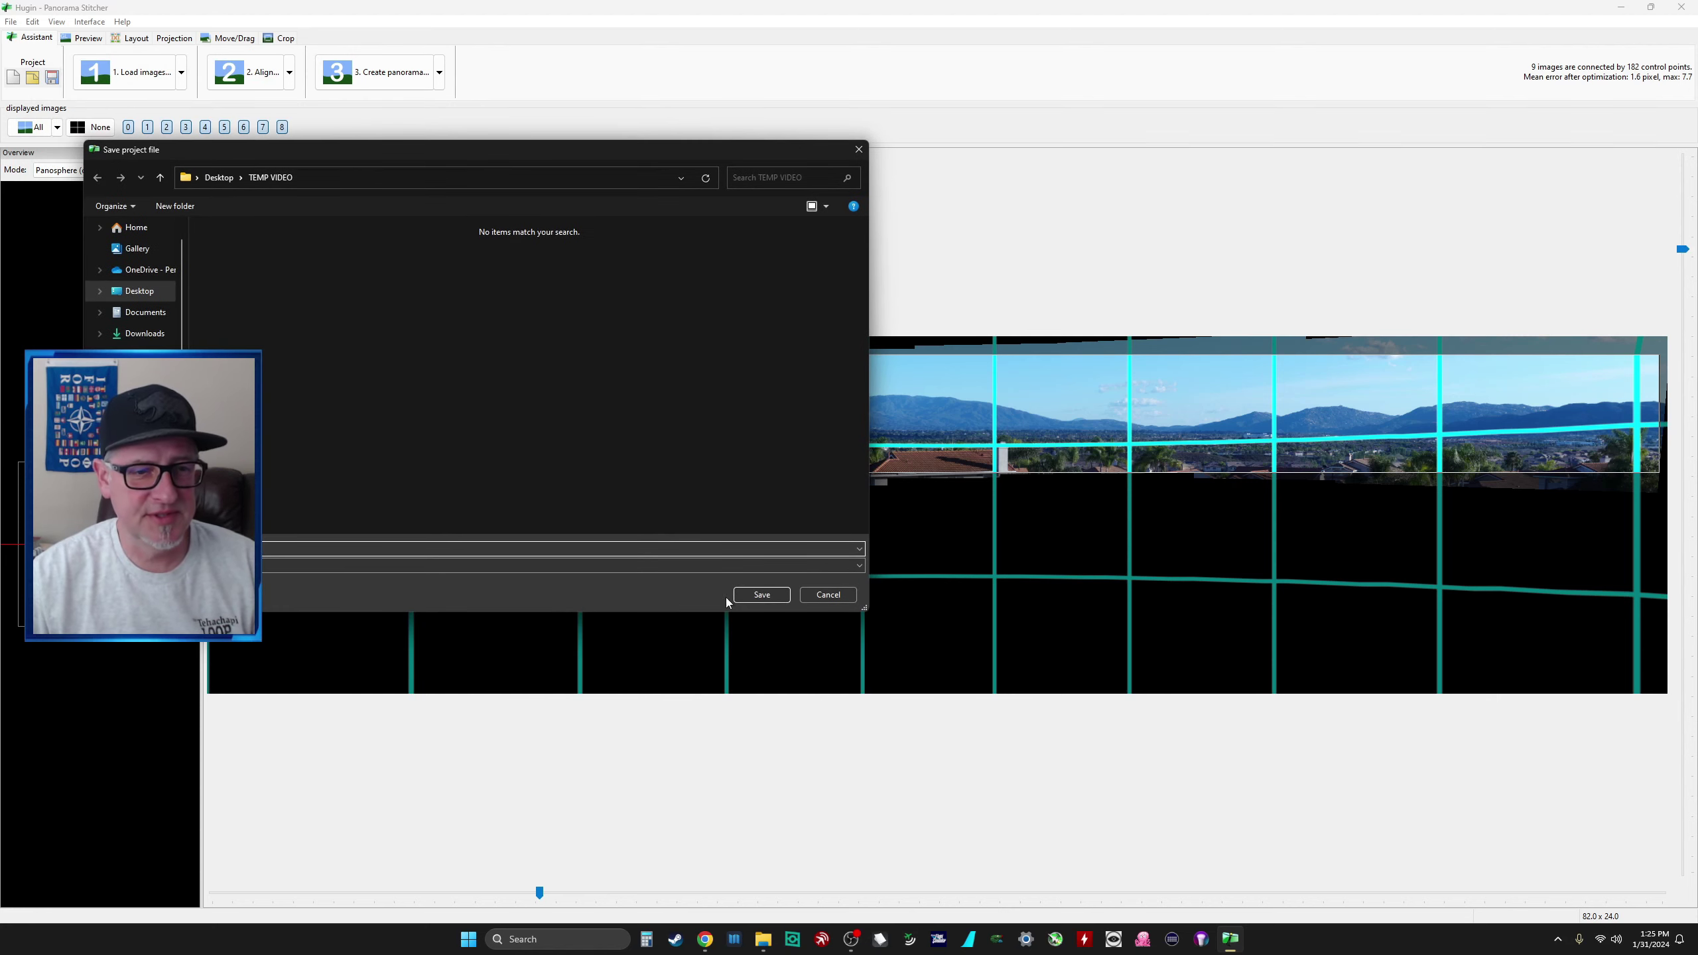
{"action": "left_click", "coordinate": [762, 592]}
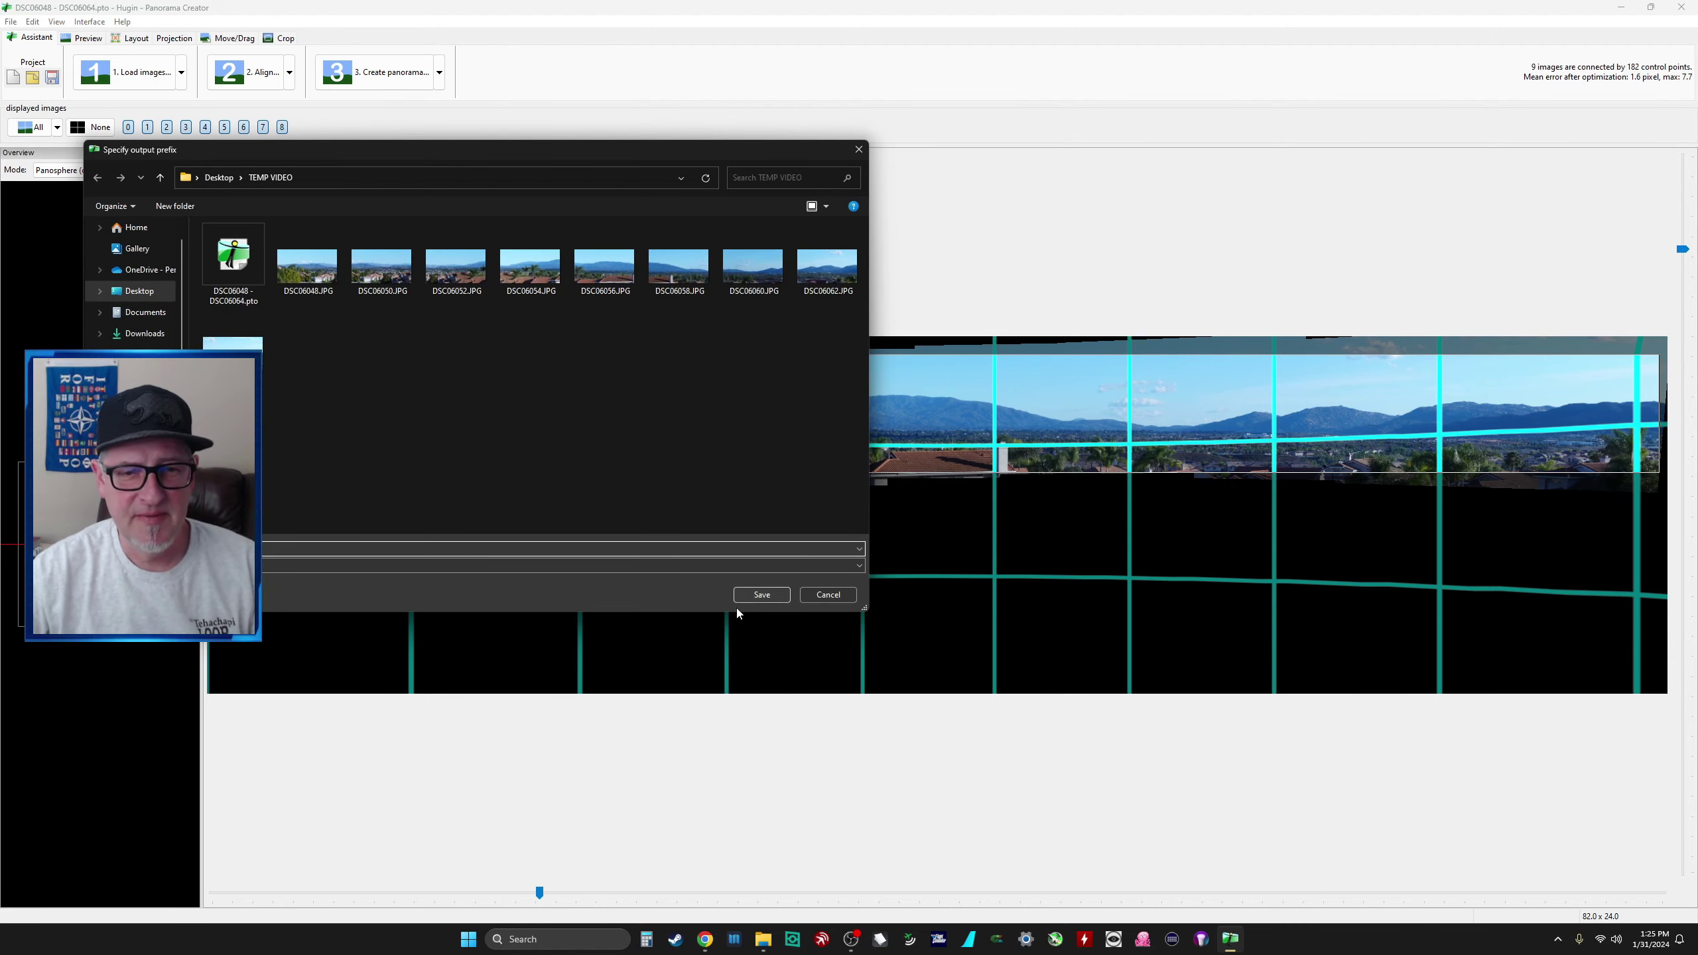
{"action": "left_click", "coordinate": [756, 594]}
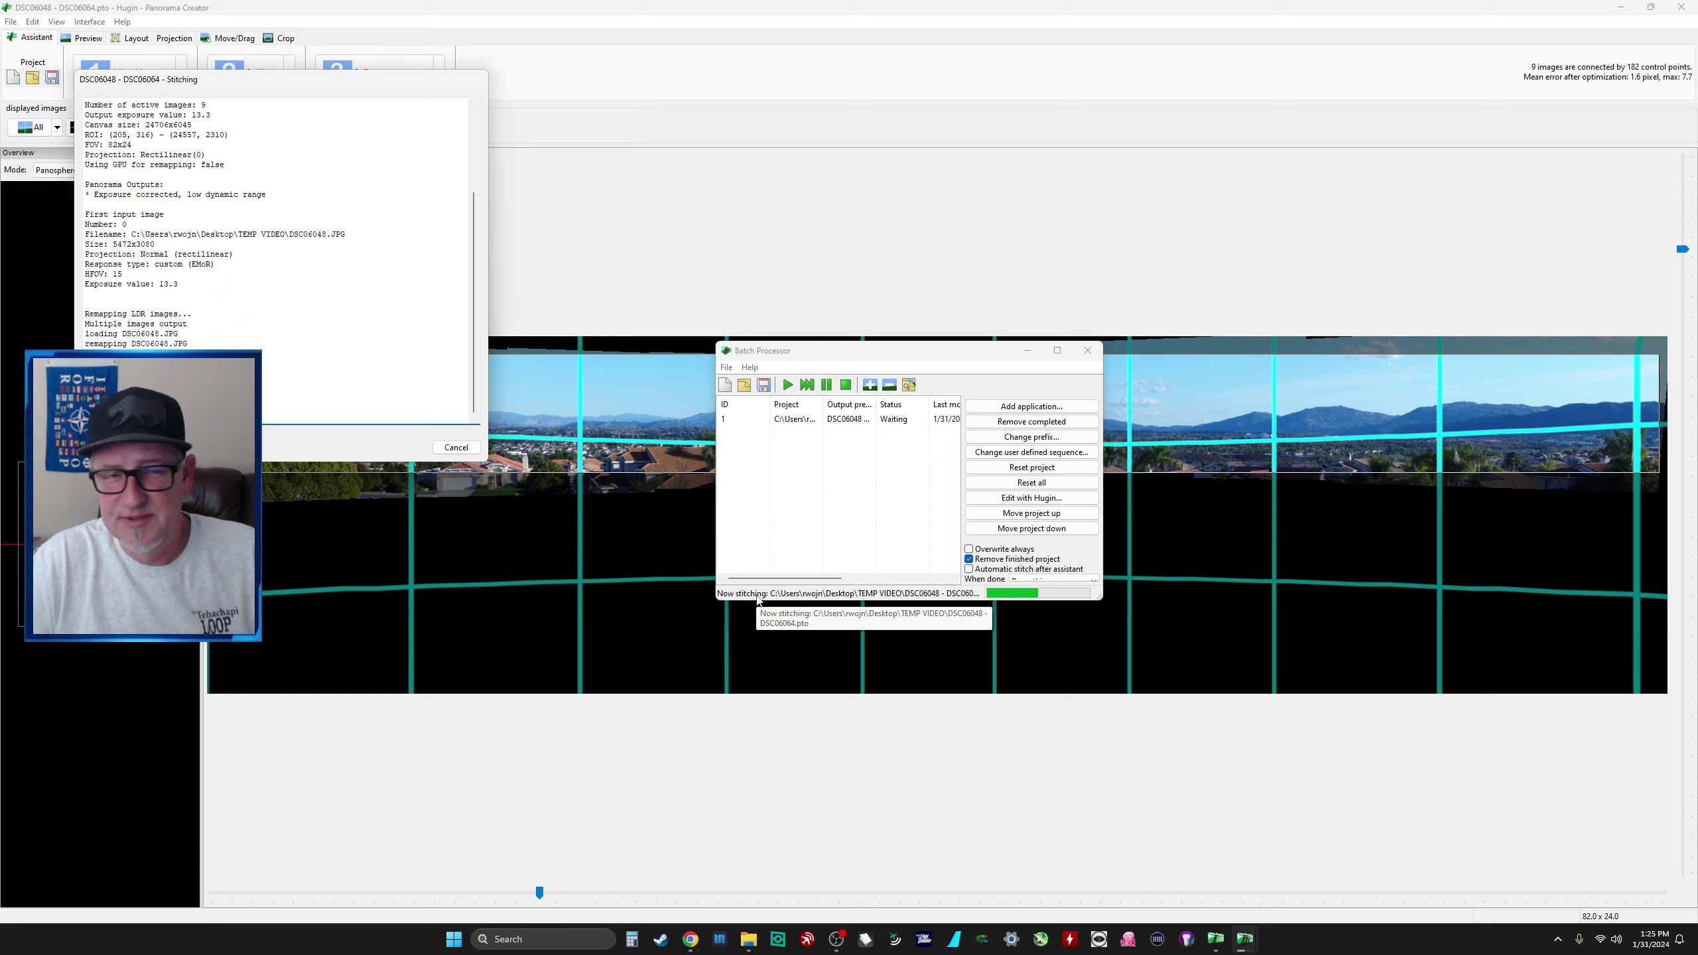
{"action": "left_click_drag", "start_coordinate": [333, 85], "coordinate": [586, 93]}
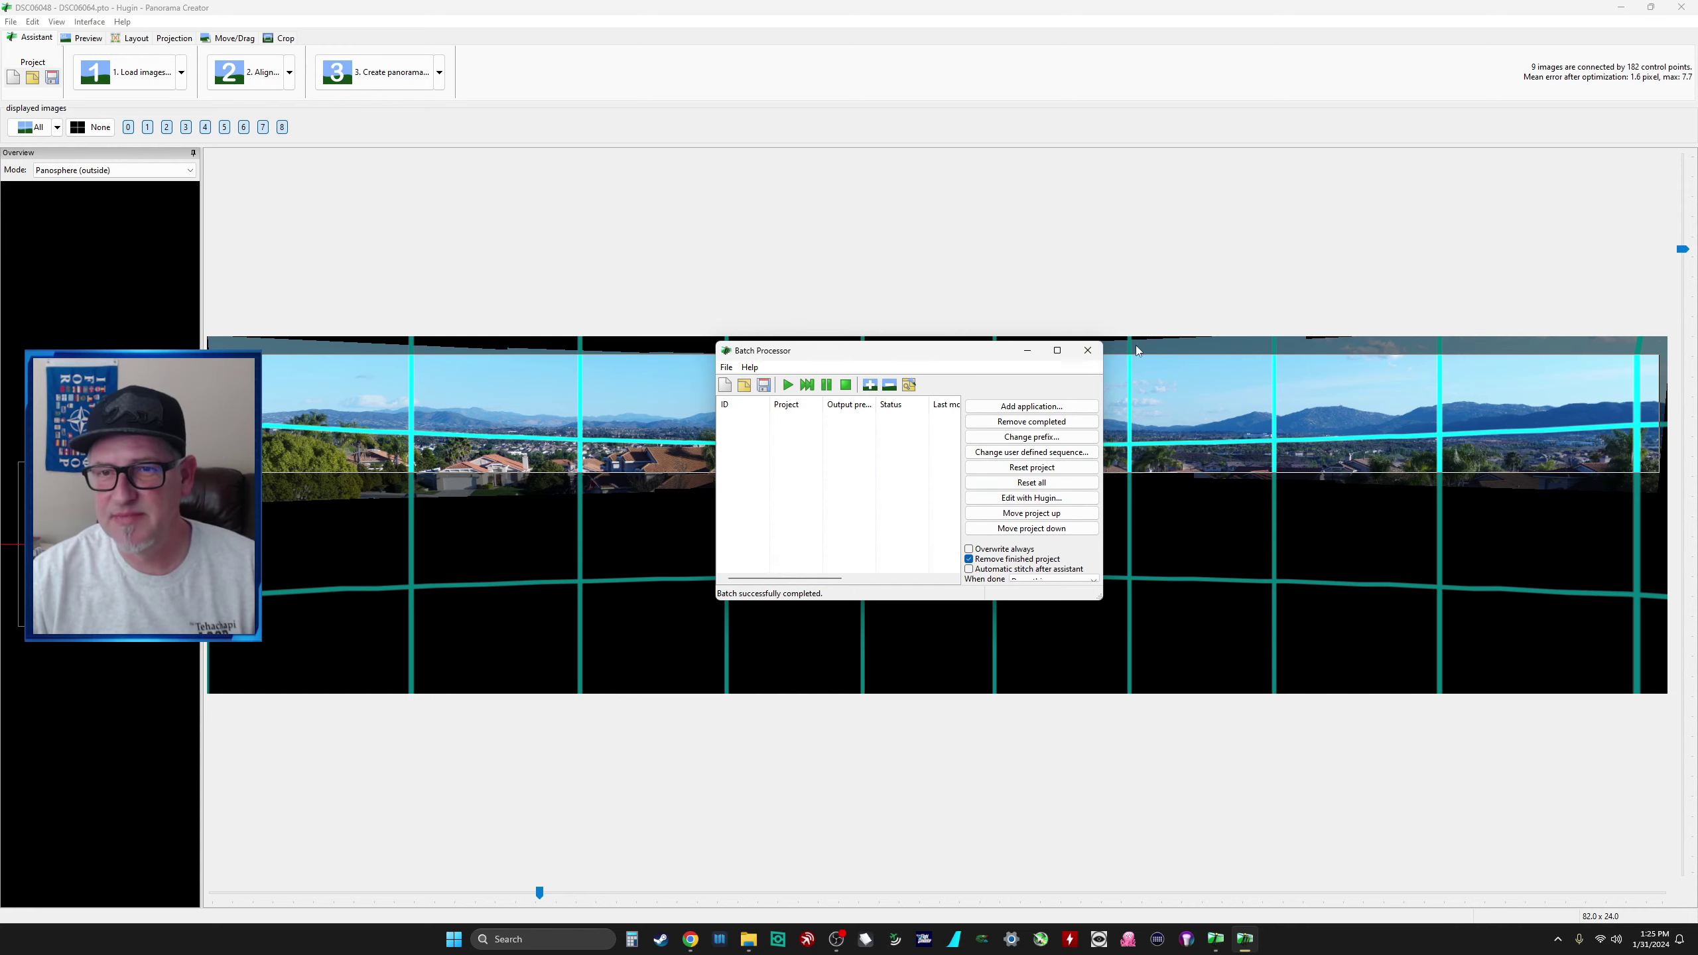
Step: Close Batch Processor and Hugin, and open DSC06048 - DSC06064.tif in Photo Viewer
{"action": "left_click", "coordinate": [1087, 349]}
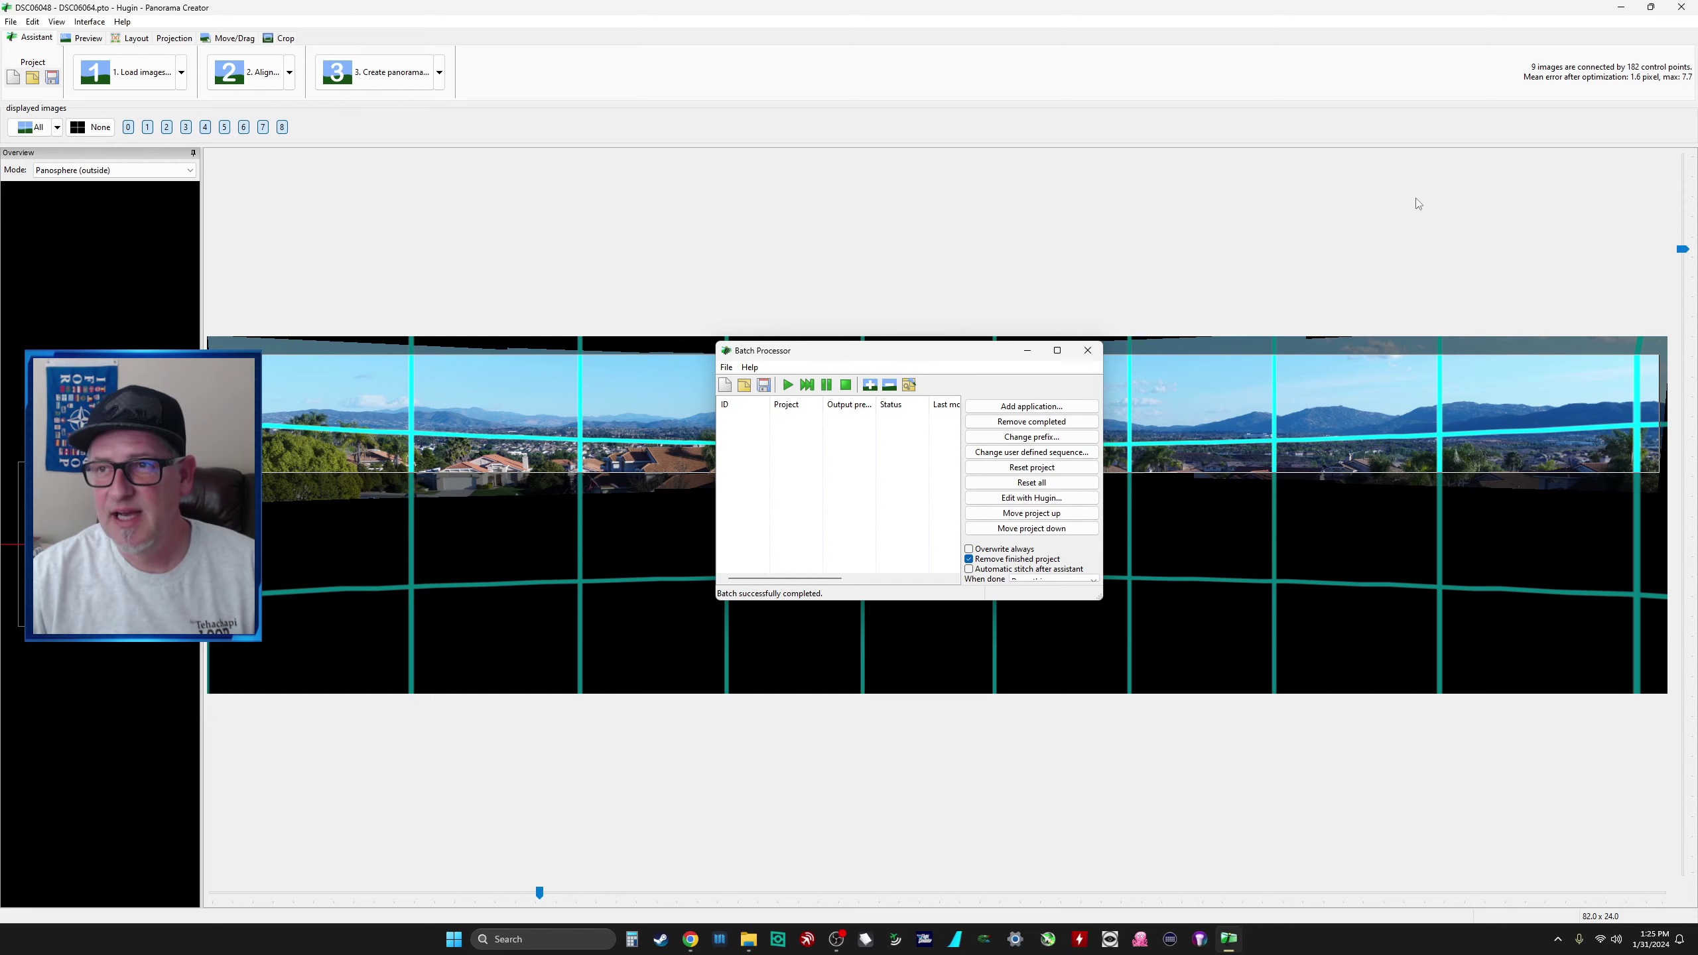
{"action": "left_click", "coordinate": [1678, 7]}
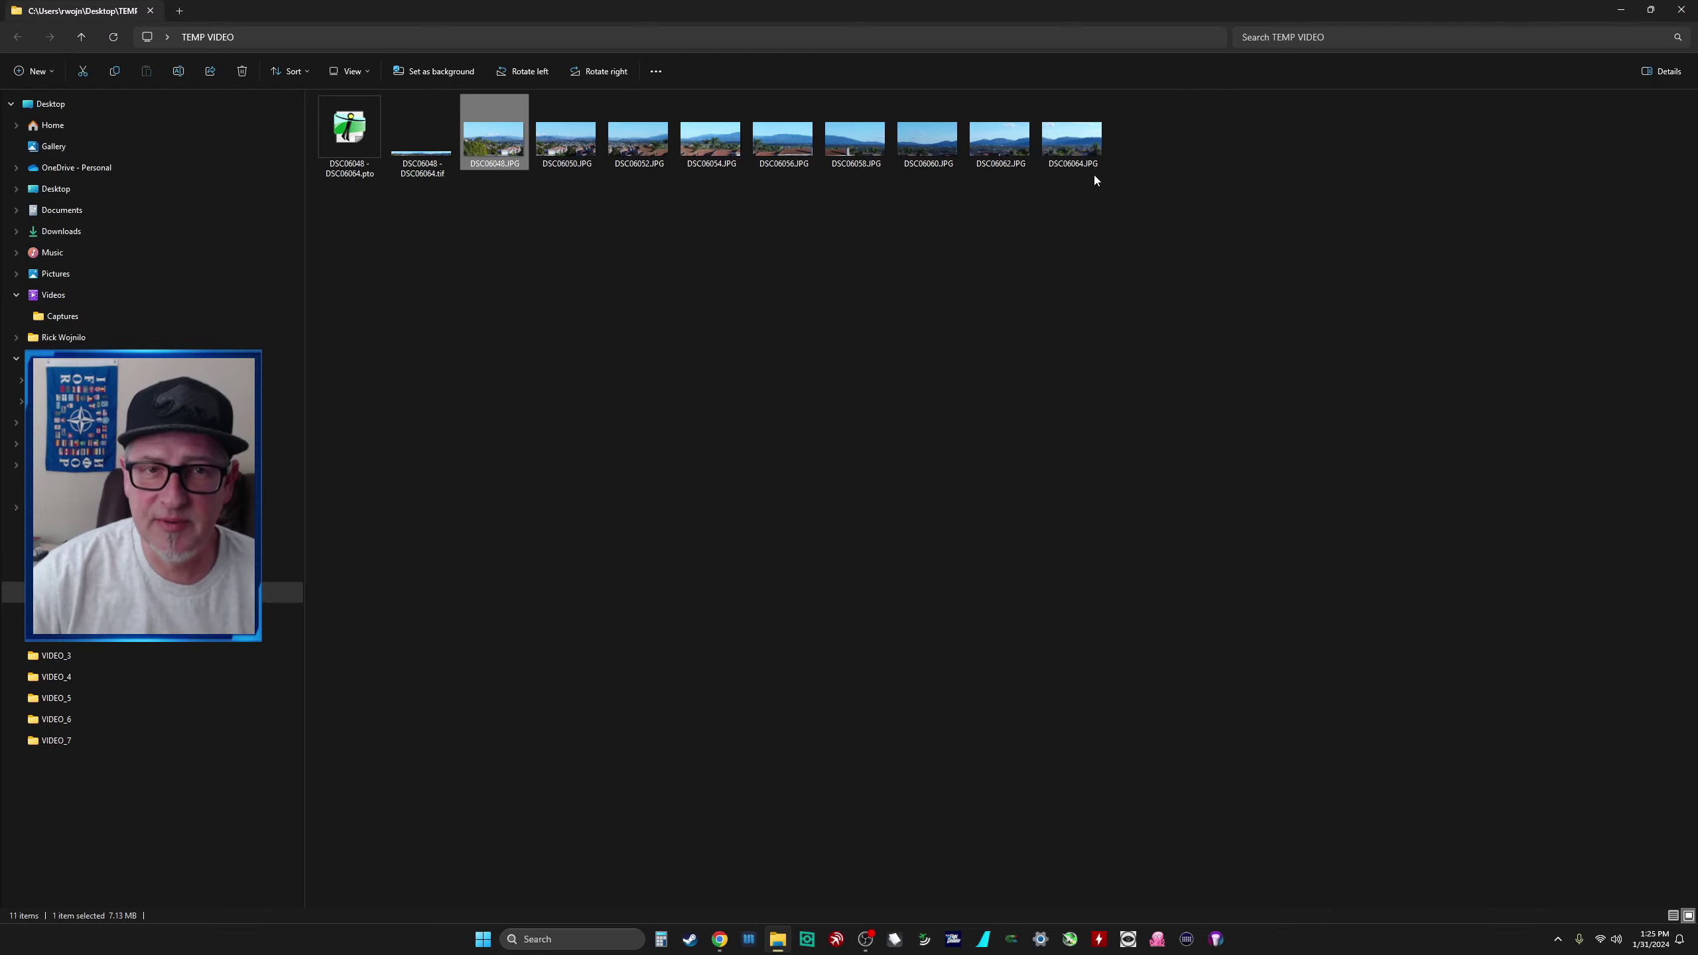
{"action": "double_click", "coordinate": [431, 170]}
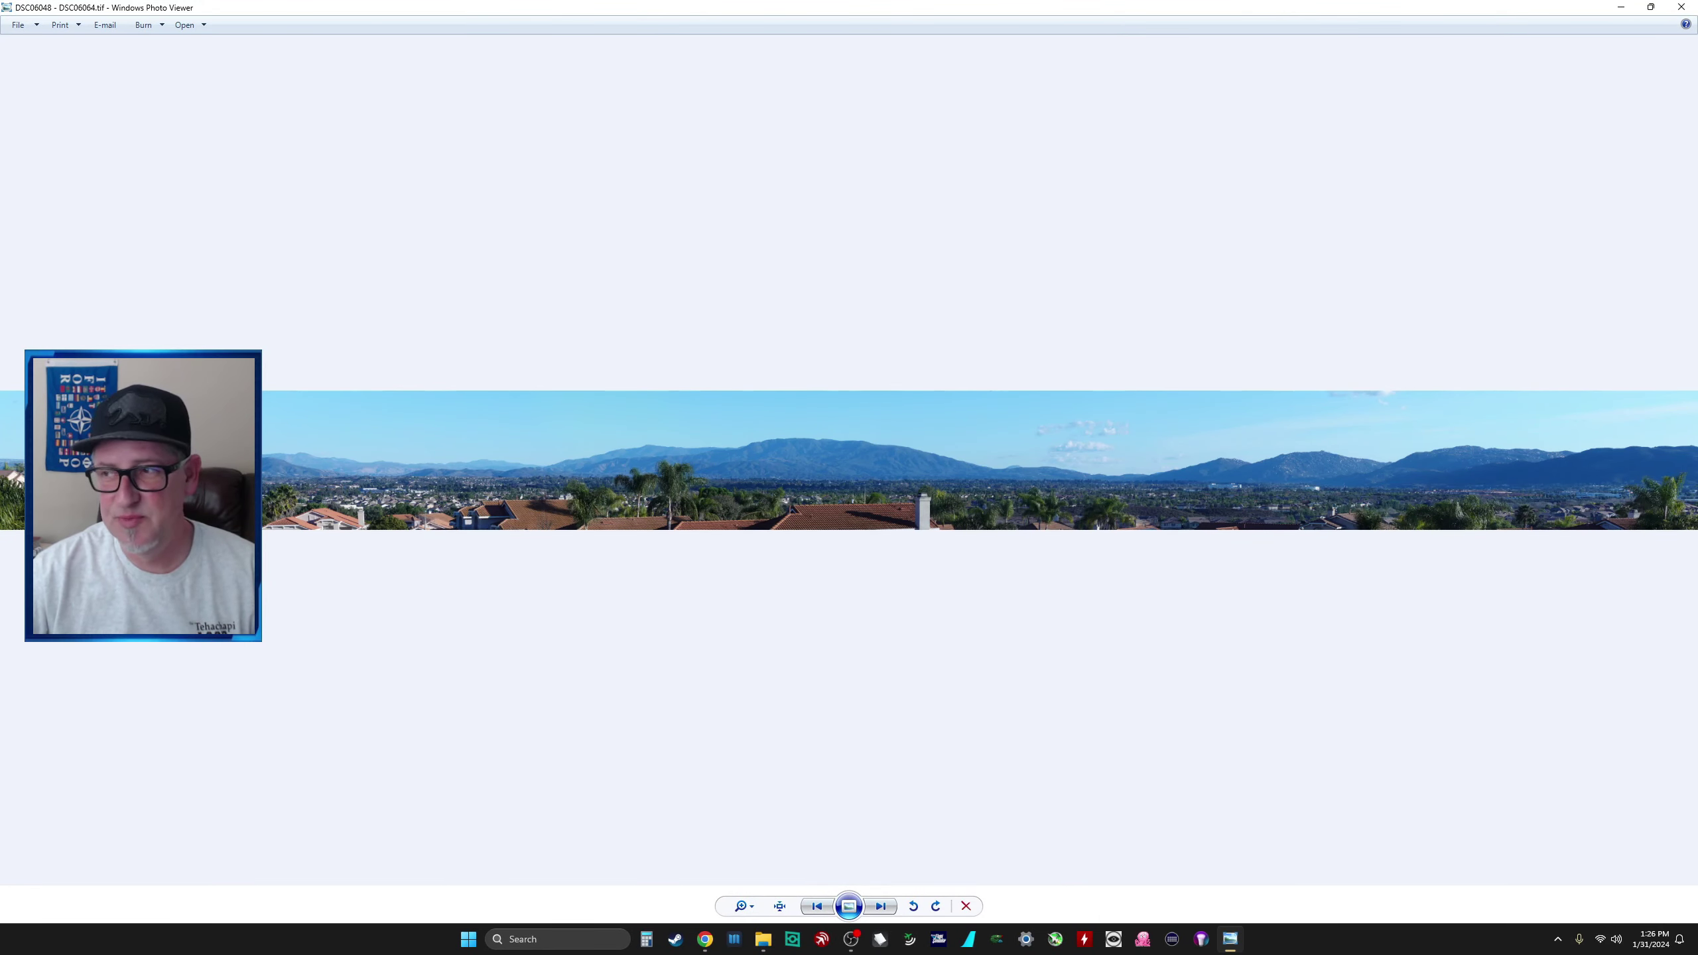
Step: Zoom into the panorama and pan across its full width to inspect the stitching
{"action": "scroll", "coordinate": [807, 477], "scroll_direction": "up", "scroll_amount": 2}
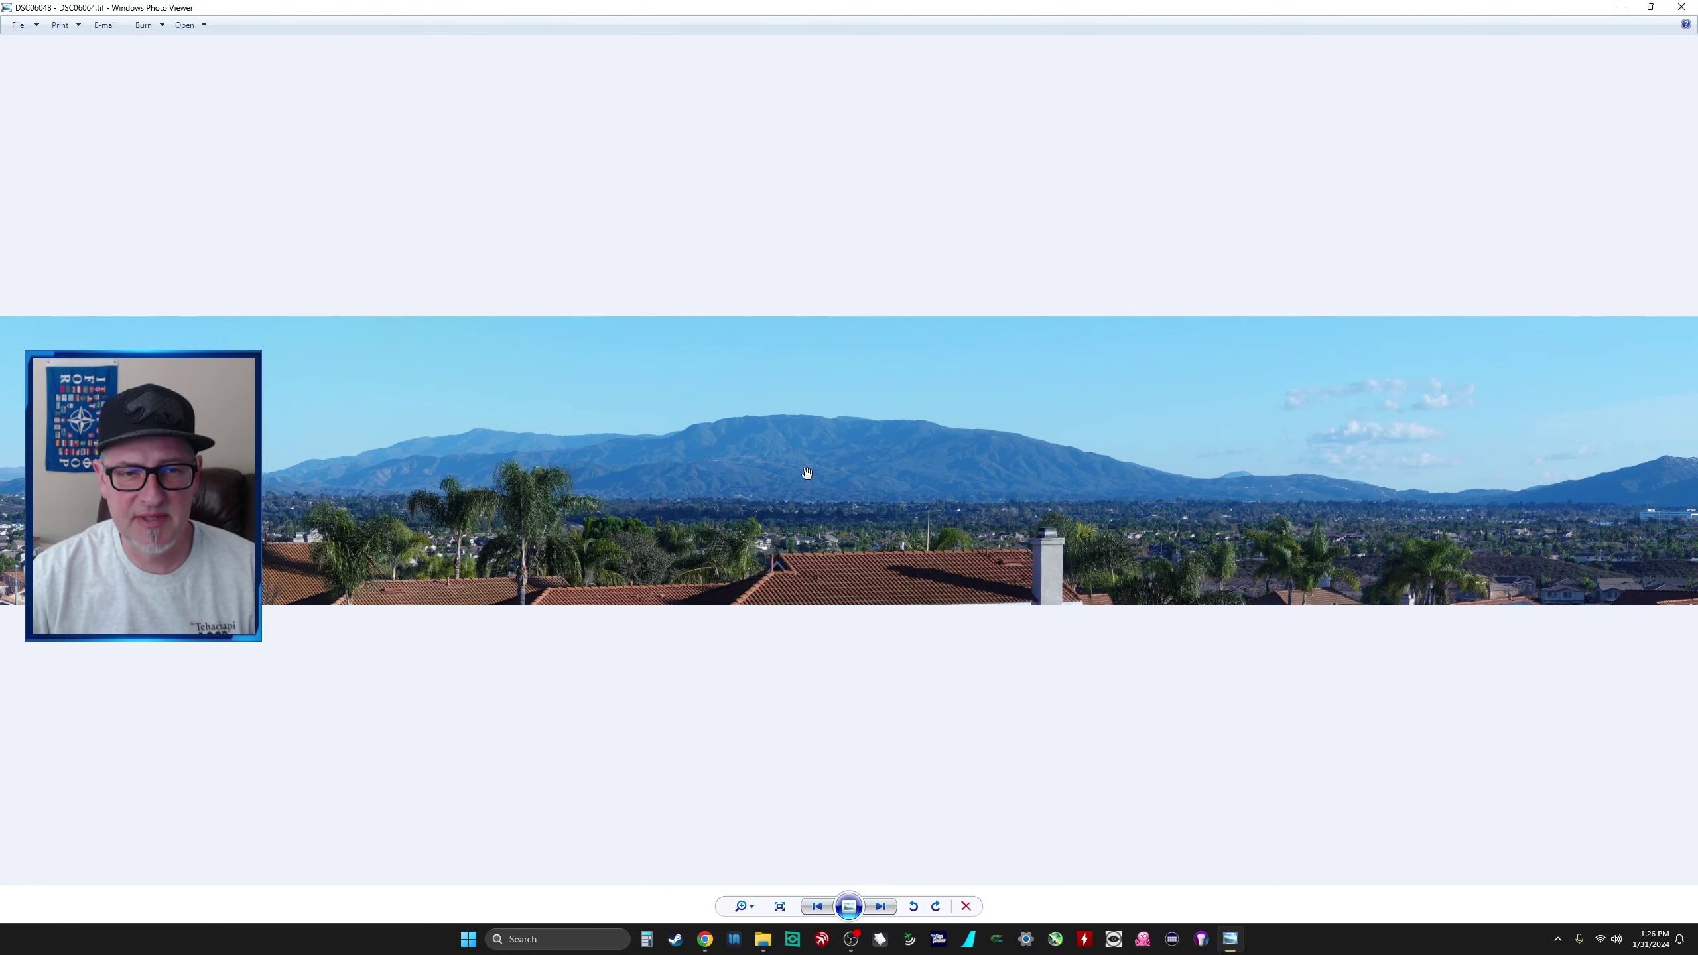
{"action": "scroll", "coordinate": [974, 703], "scroll_direction": "up", "scroll_amount": 2}
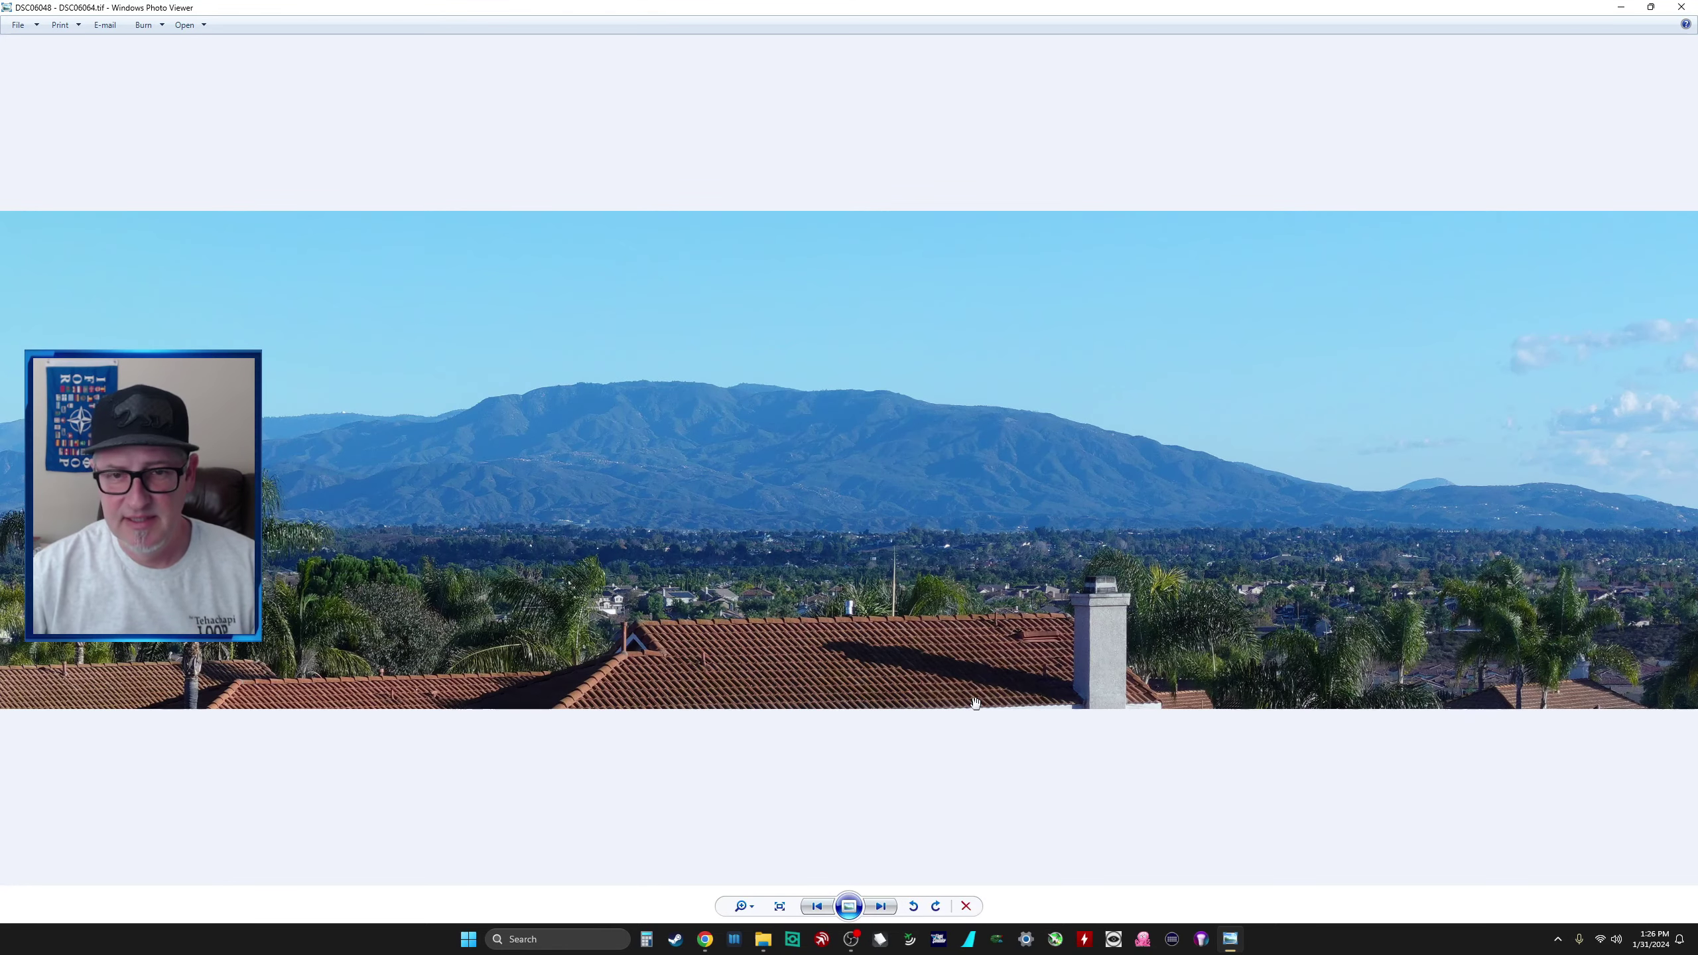
{"action": "key", "text": "Left"}
{"action": "key", "text": "Left"}
{"action": "key", "text": "Left"}
{"action": "key", "text": "Left"}
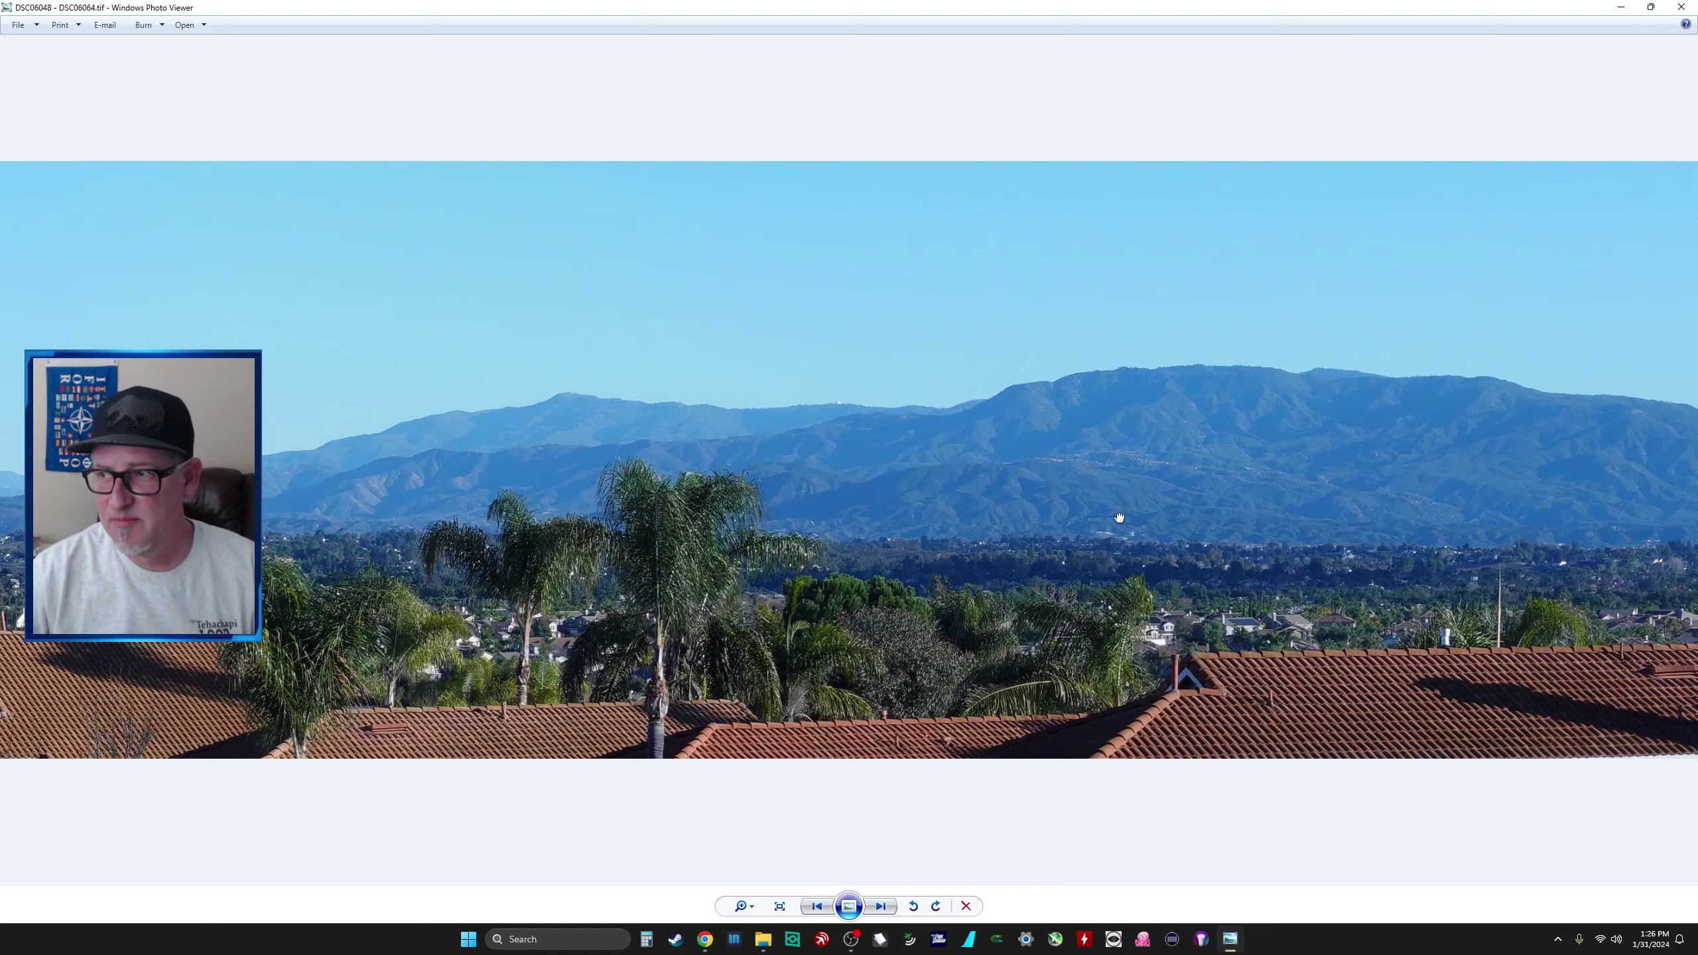
{"action": "key", "text": "Left"}
{"action": "key", "text": "Left"}
{"action": "key", "text": "Left"}
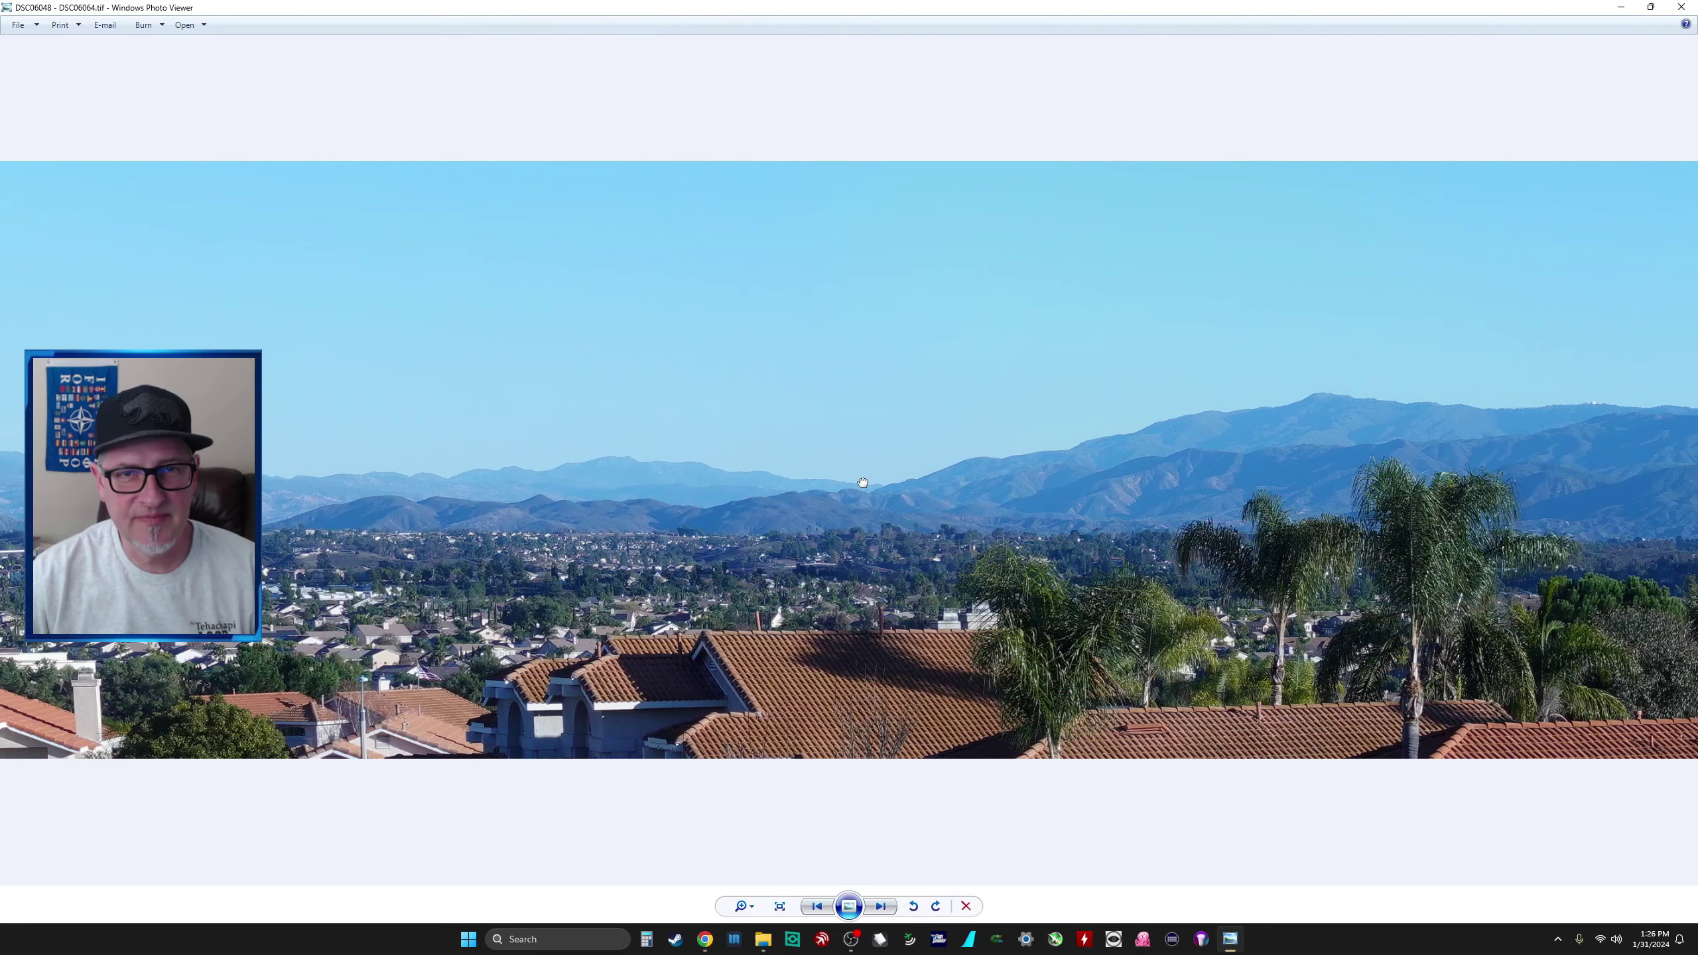
{"action": "left_click_drag", "start_coordinate": [454, 503], "coordinate": [927, 503]}
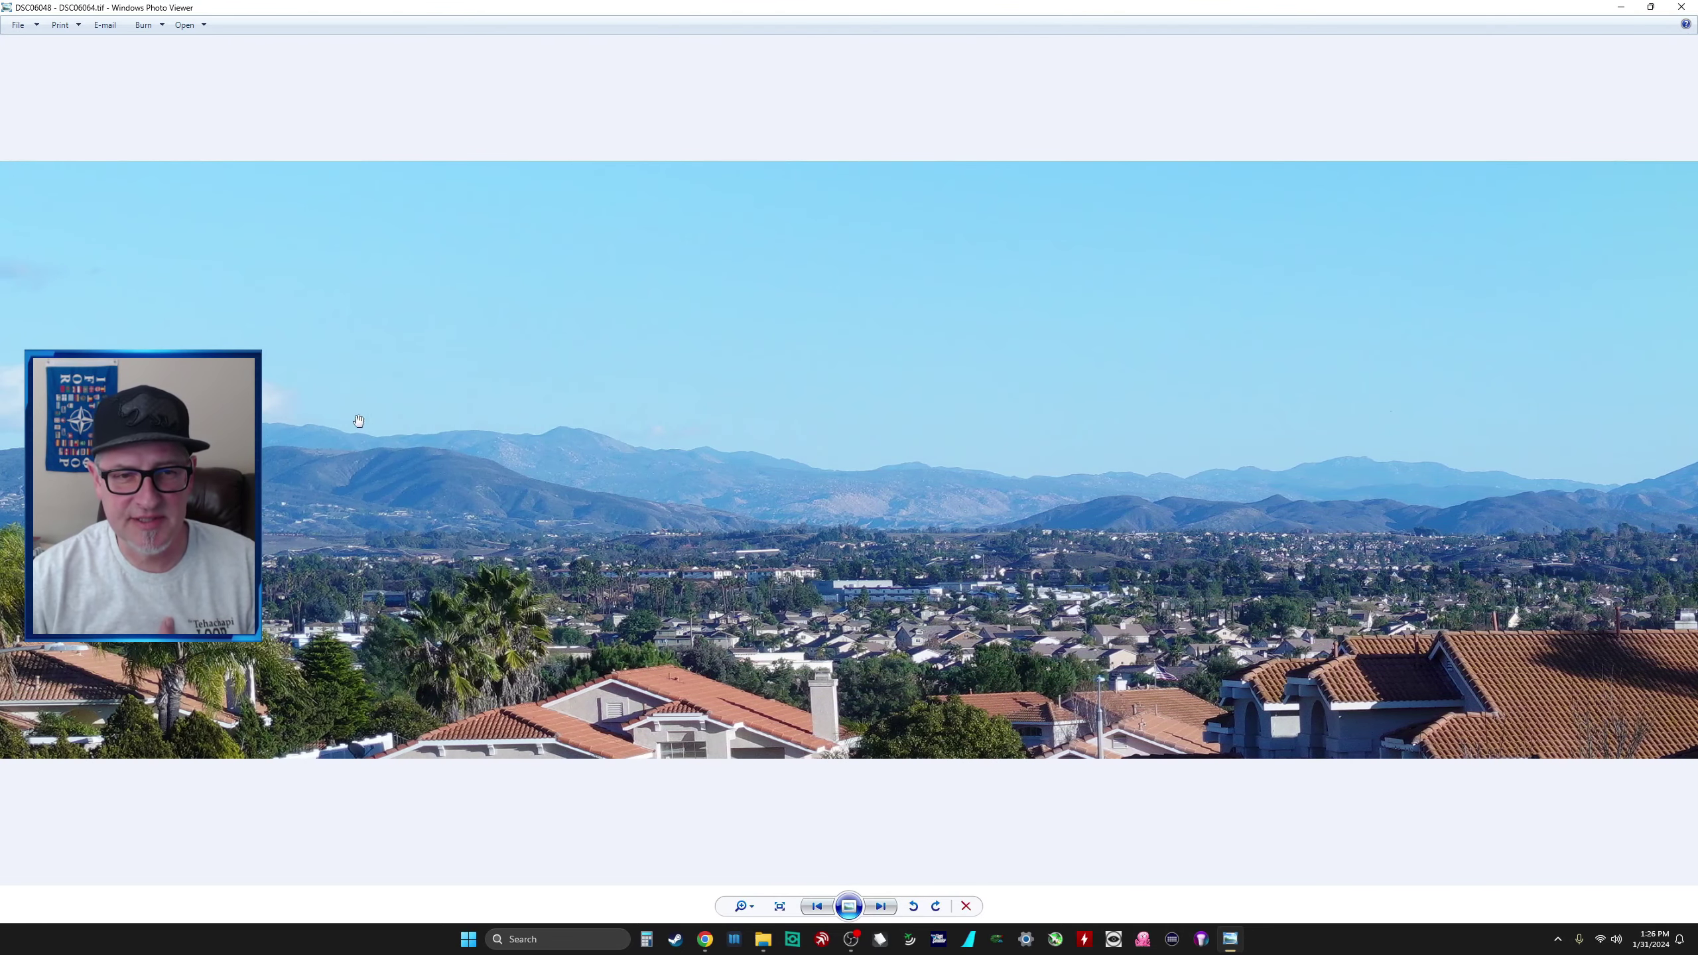
{"action": "key", "text": "Left"}
{"action": "key", "text": "Left"}
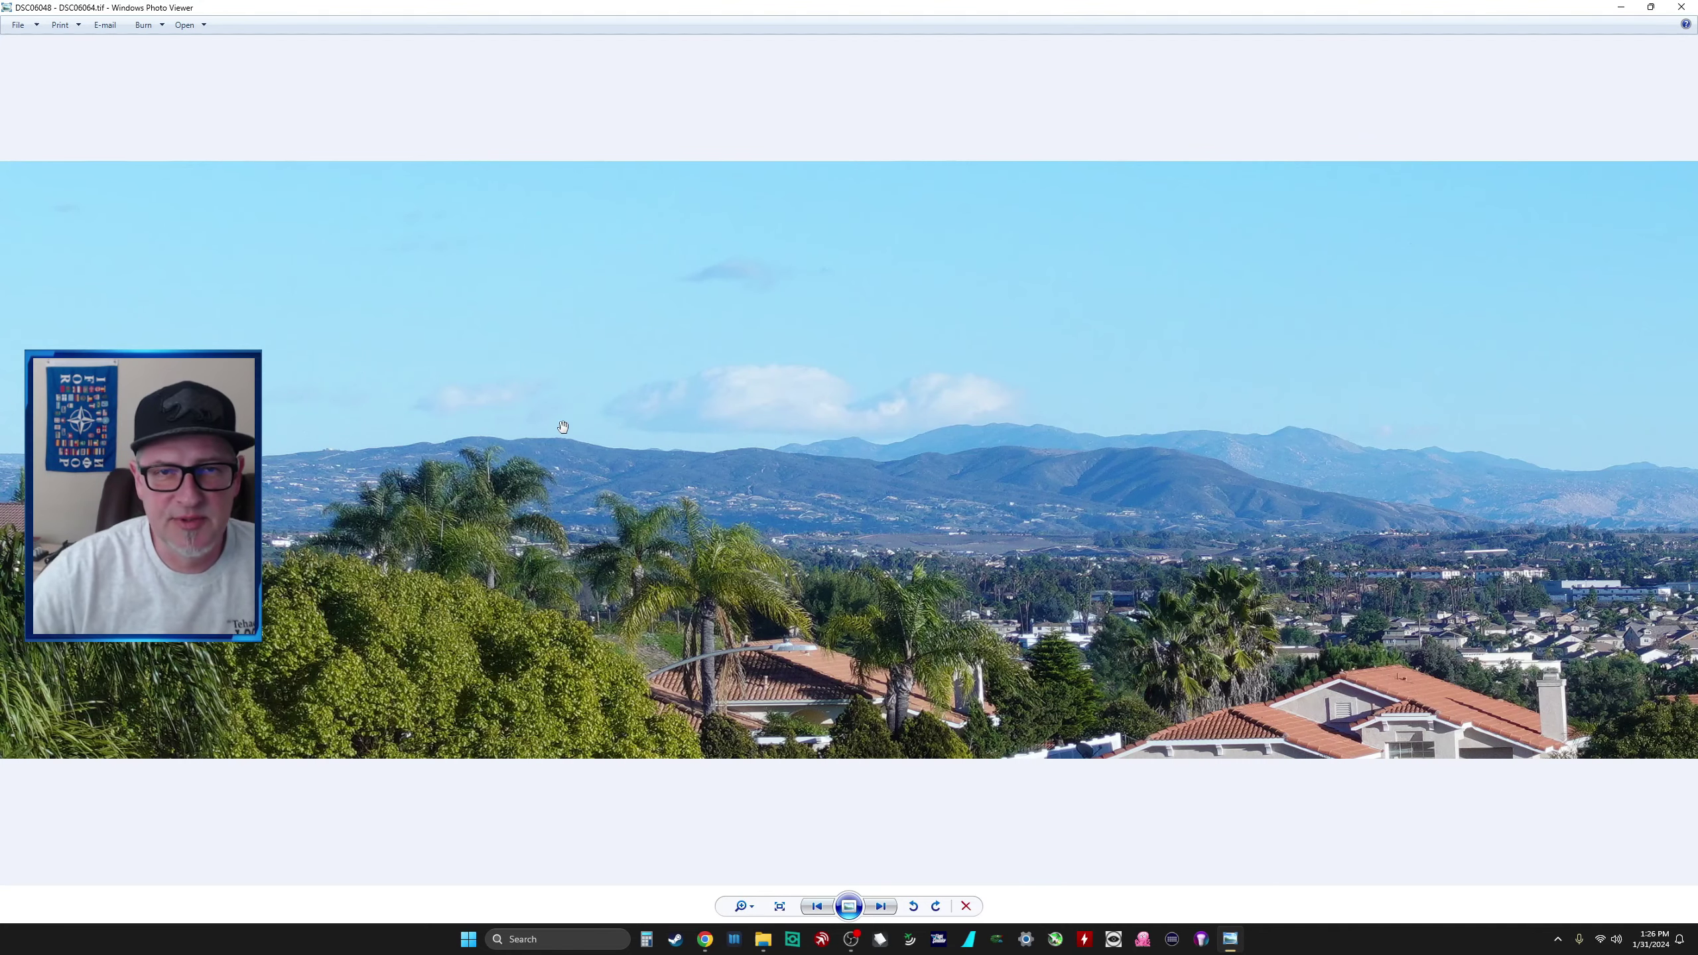
{"action": "left_click_drag", "start_coordinate": [1237, 458], "coordinate": [559, 457]}
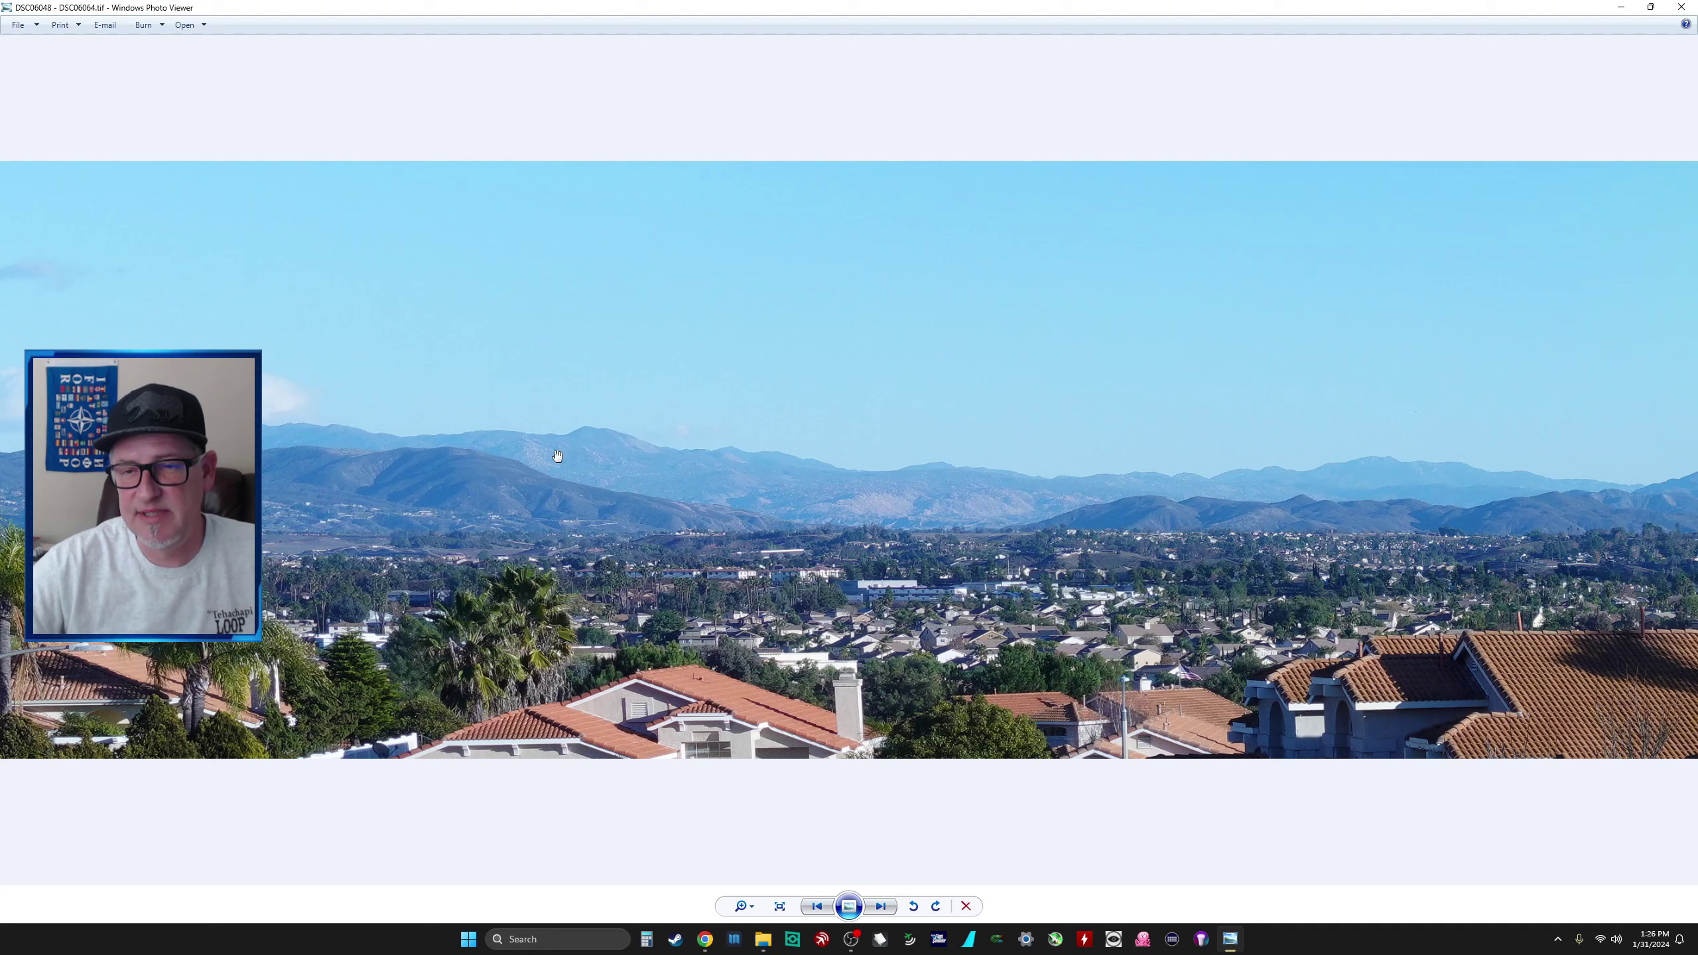
{"action": "left_click_drag", "start_coordinate": [1135, 388], "coordinate": [988, 433]}
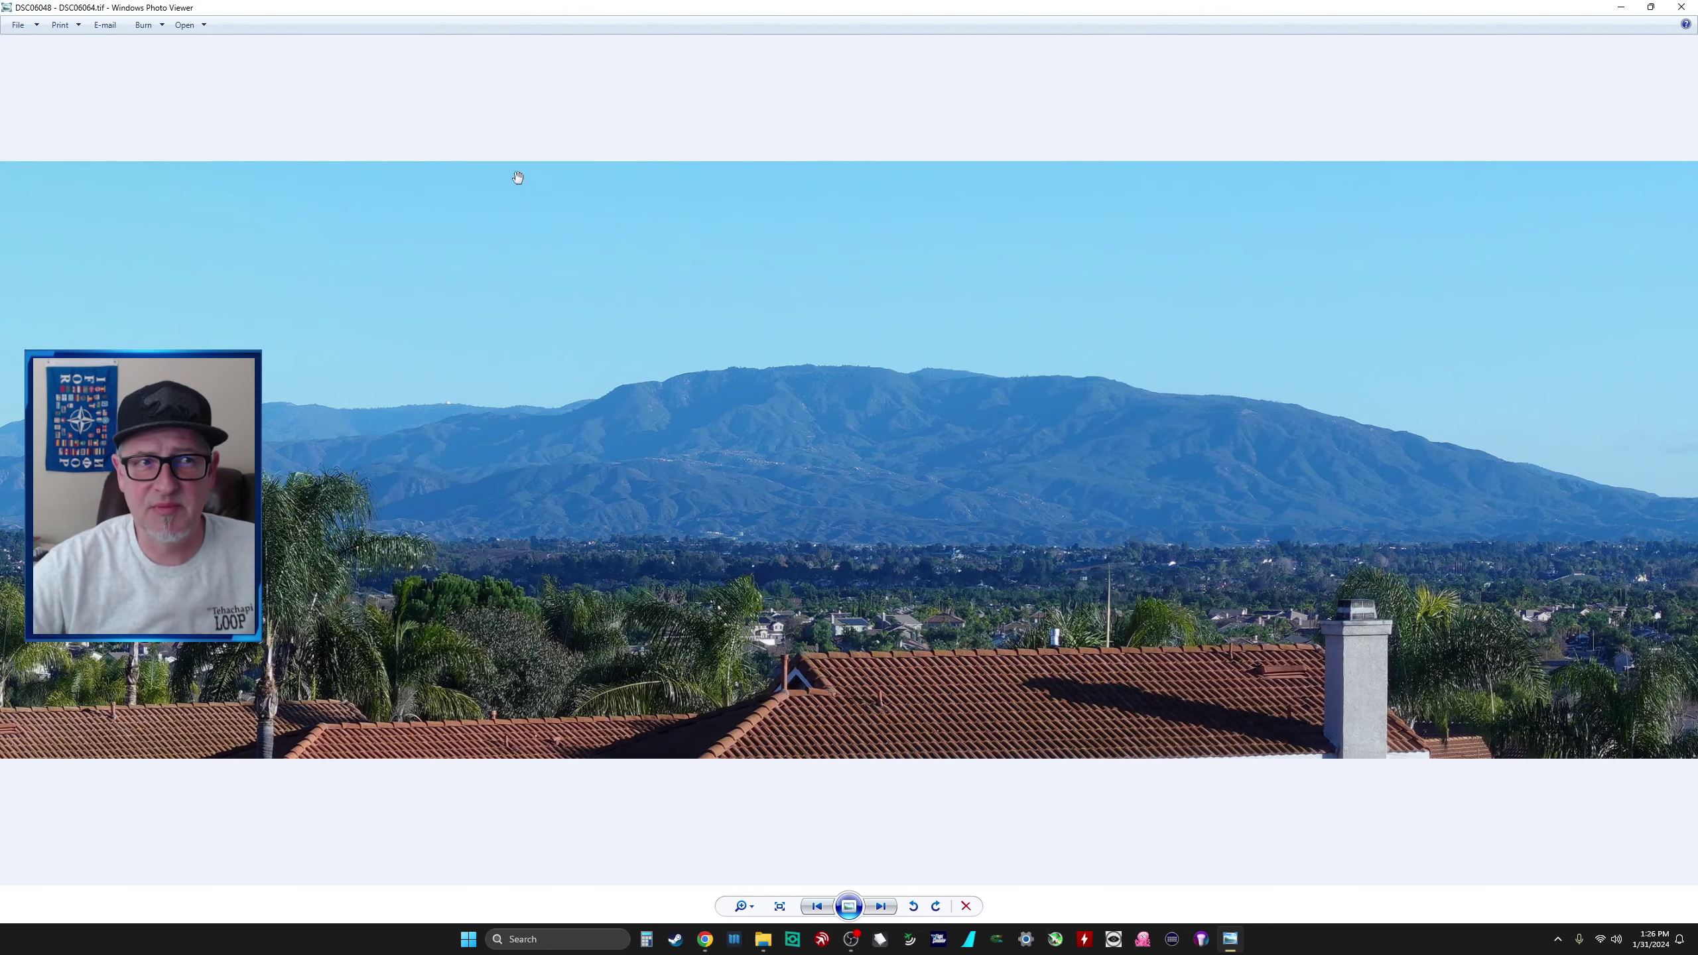
{"action": "scroll", "coordinate": [990, 429], "scroll_direction": "down", "scroll_amount": 3}
{"action": "scroll", "coordinate": [991, 428], "scroll_direction": "down", "scroll_amount": 2}
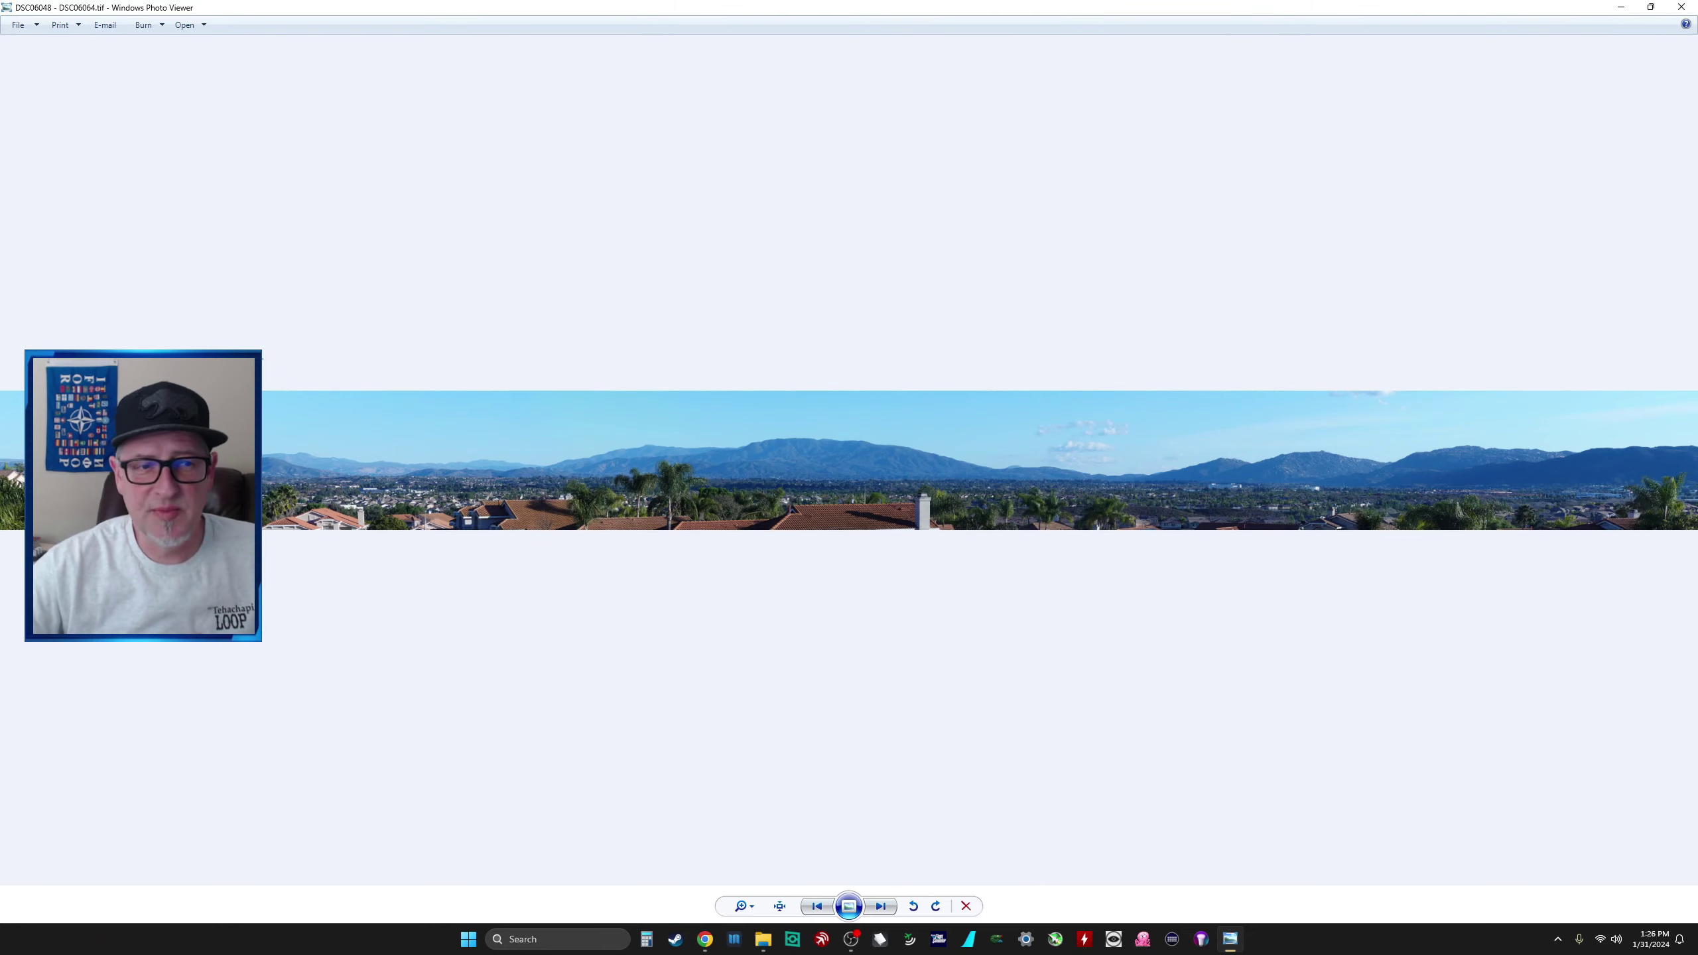
Step: Close Photo Viewer and reopen DSC06048 - DSC06064.tif with the Photos app
{"action": "left_click", "coordinate": [1681, 6]}
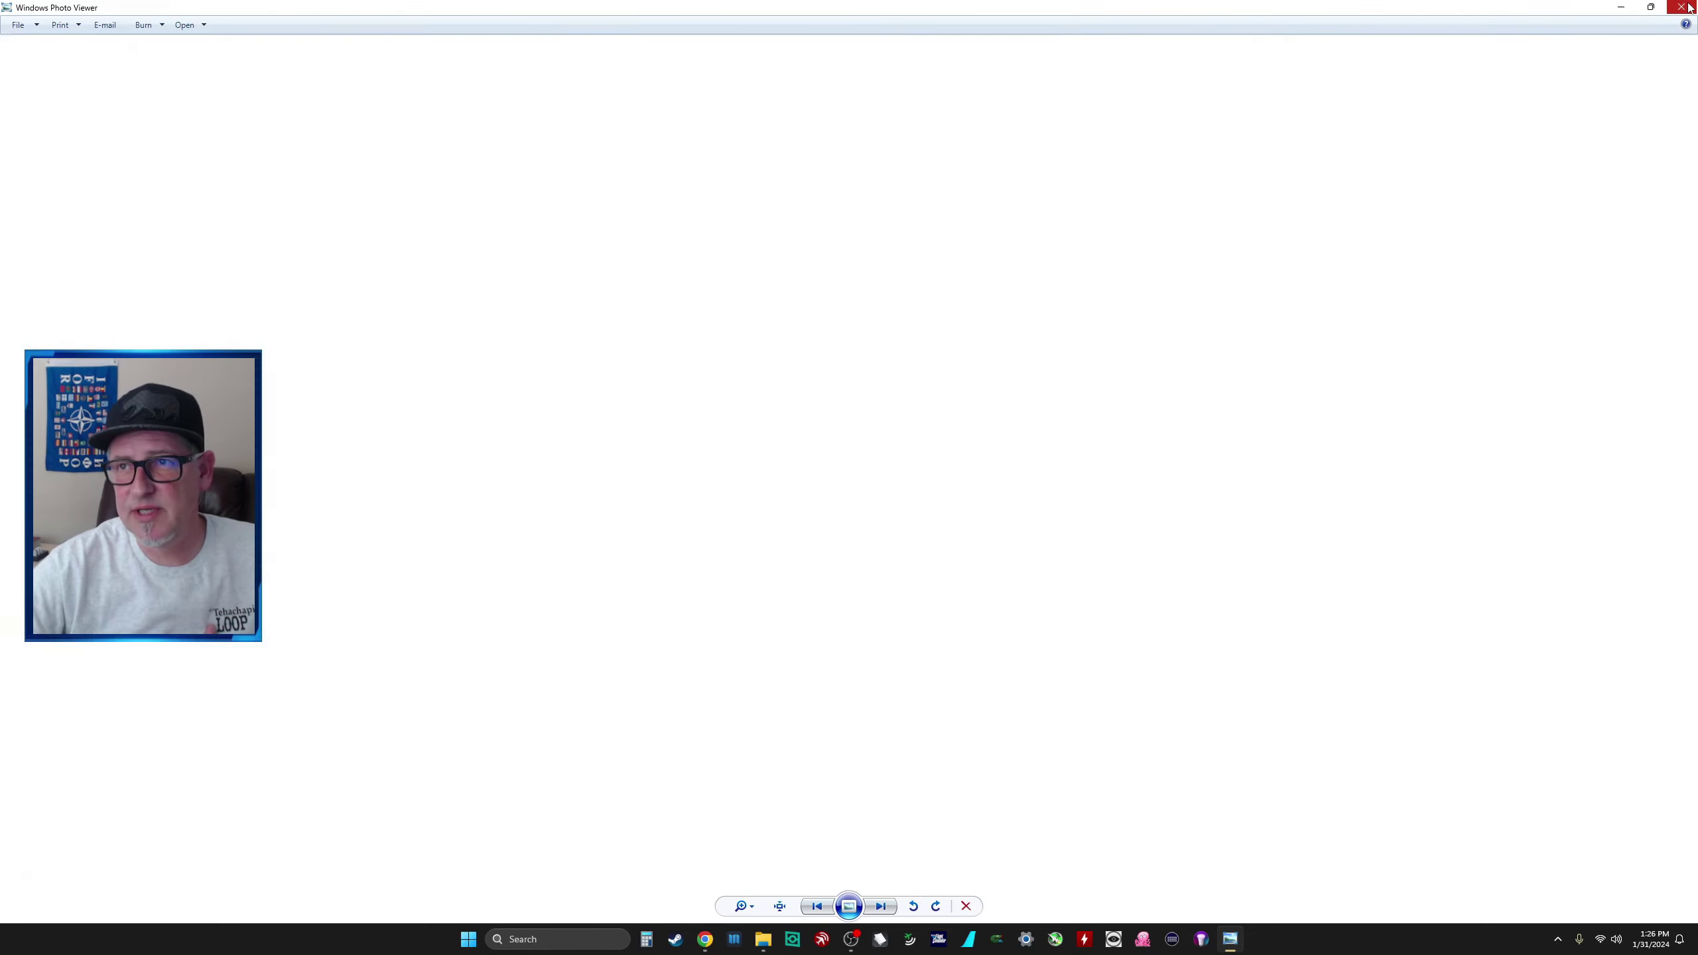
{"action": "right_click", "coordinate": [427, 158]}
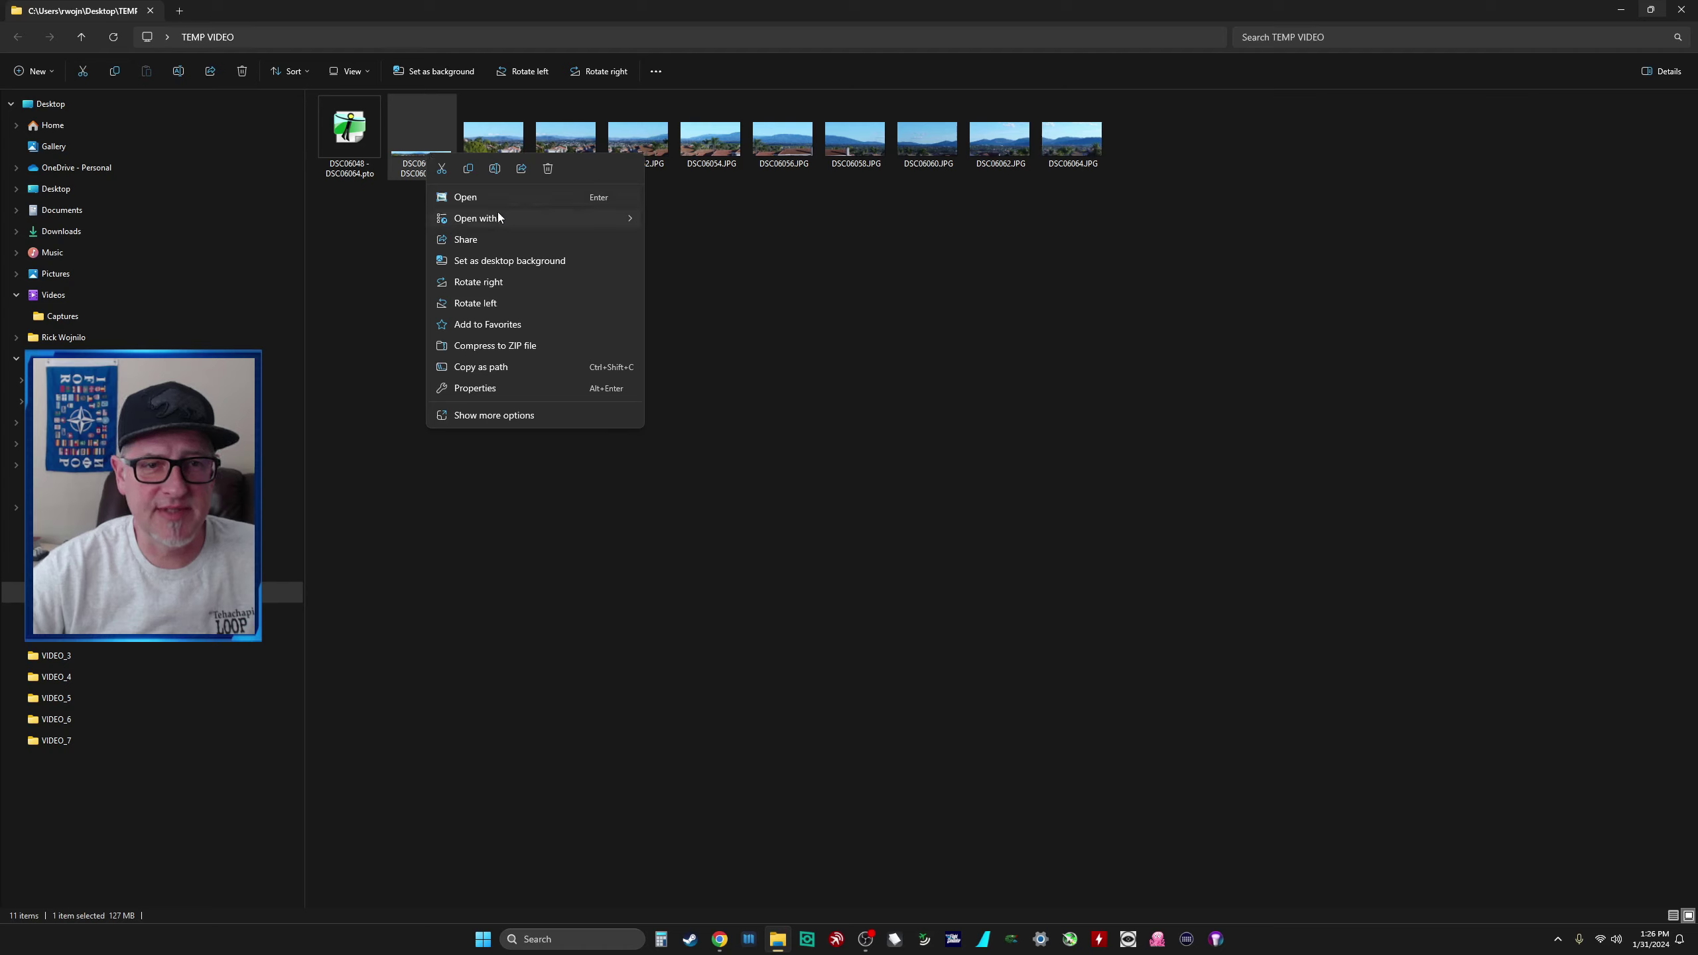
{"action": "mouse_move", "coordinate": [619, 219]}
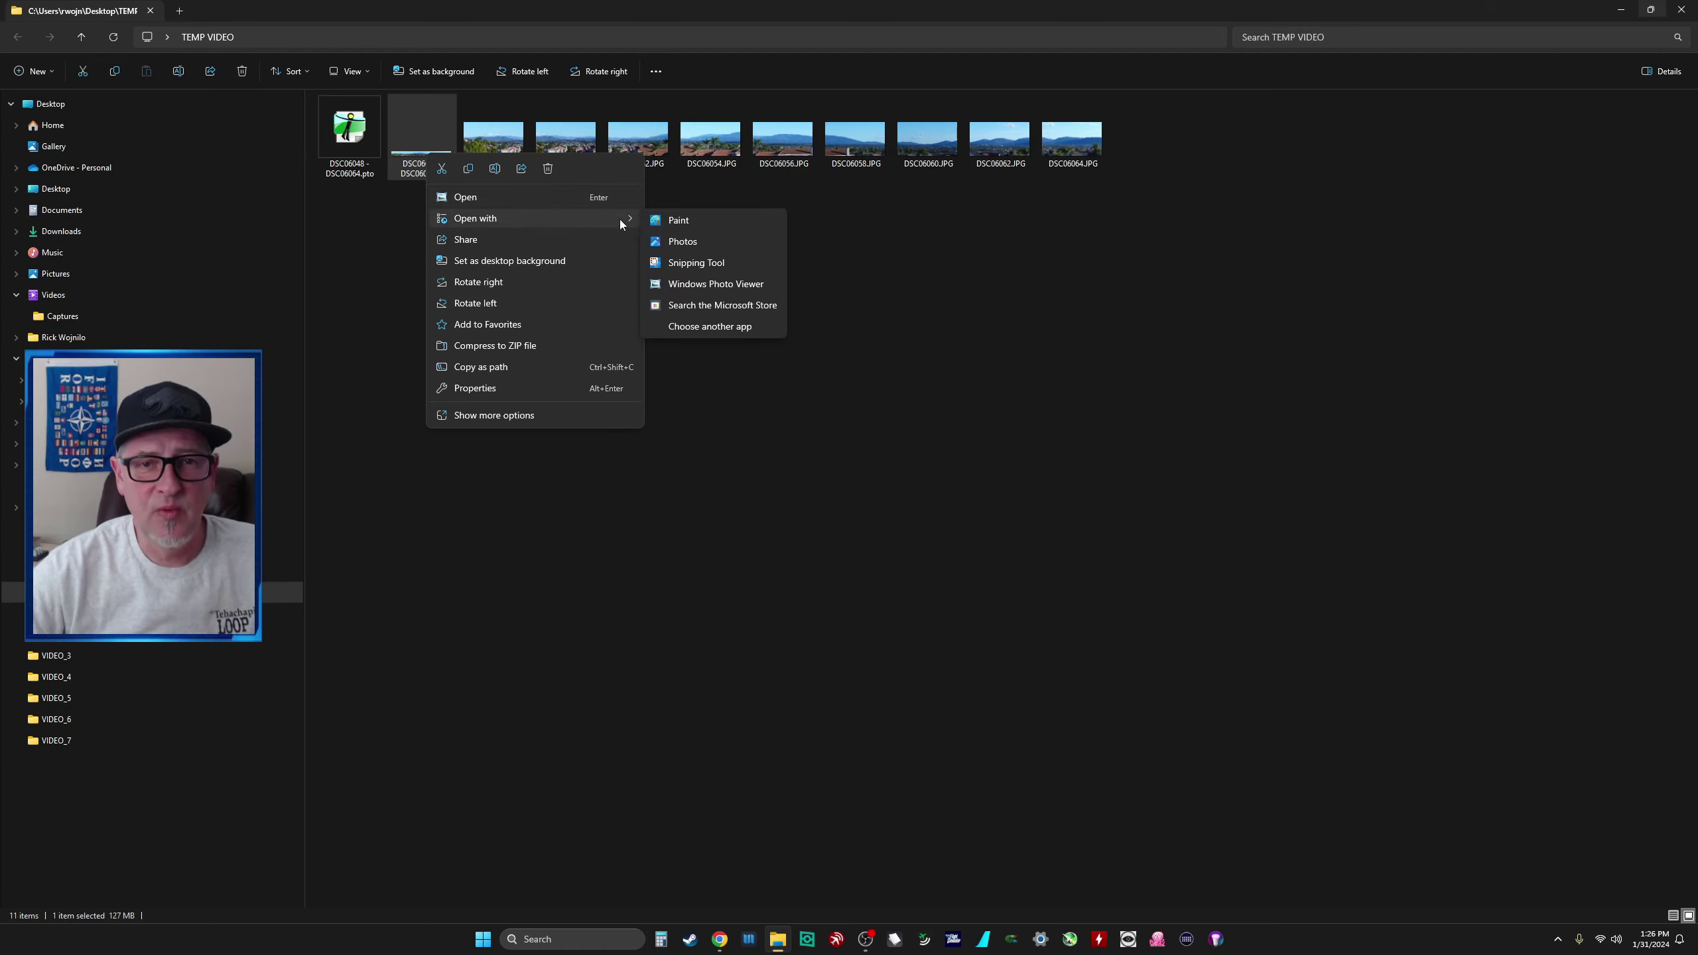
{"action": "left_click", "coordinate": [713, 242]}
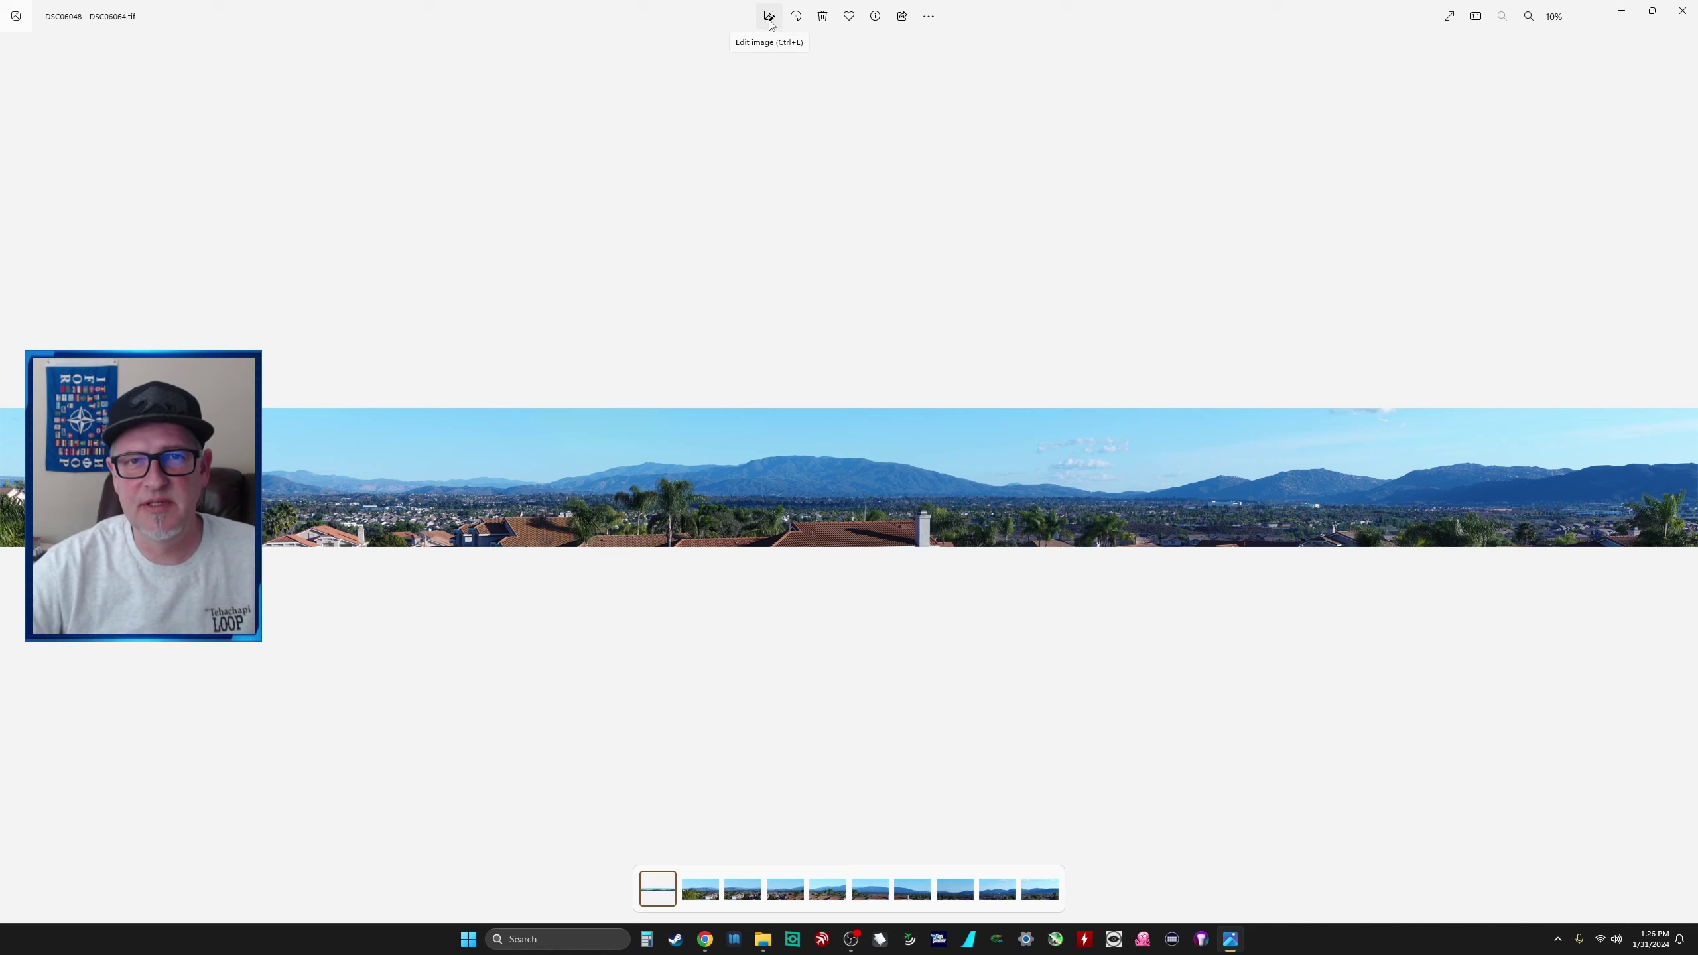
Step: Crop the panorama to a 24352 x 905 mountain horizon strip, trimming sky and rooftops
{"action": "left_click", "coordinate": [765, 23]}
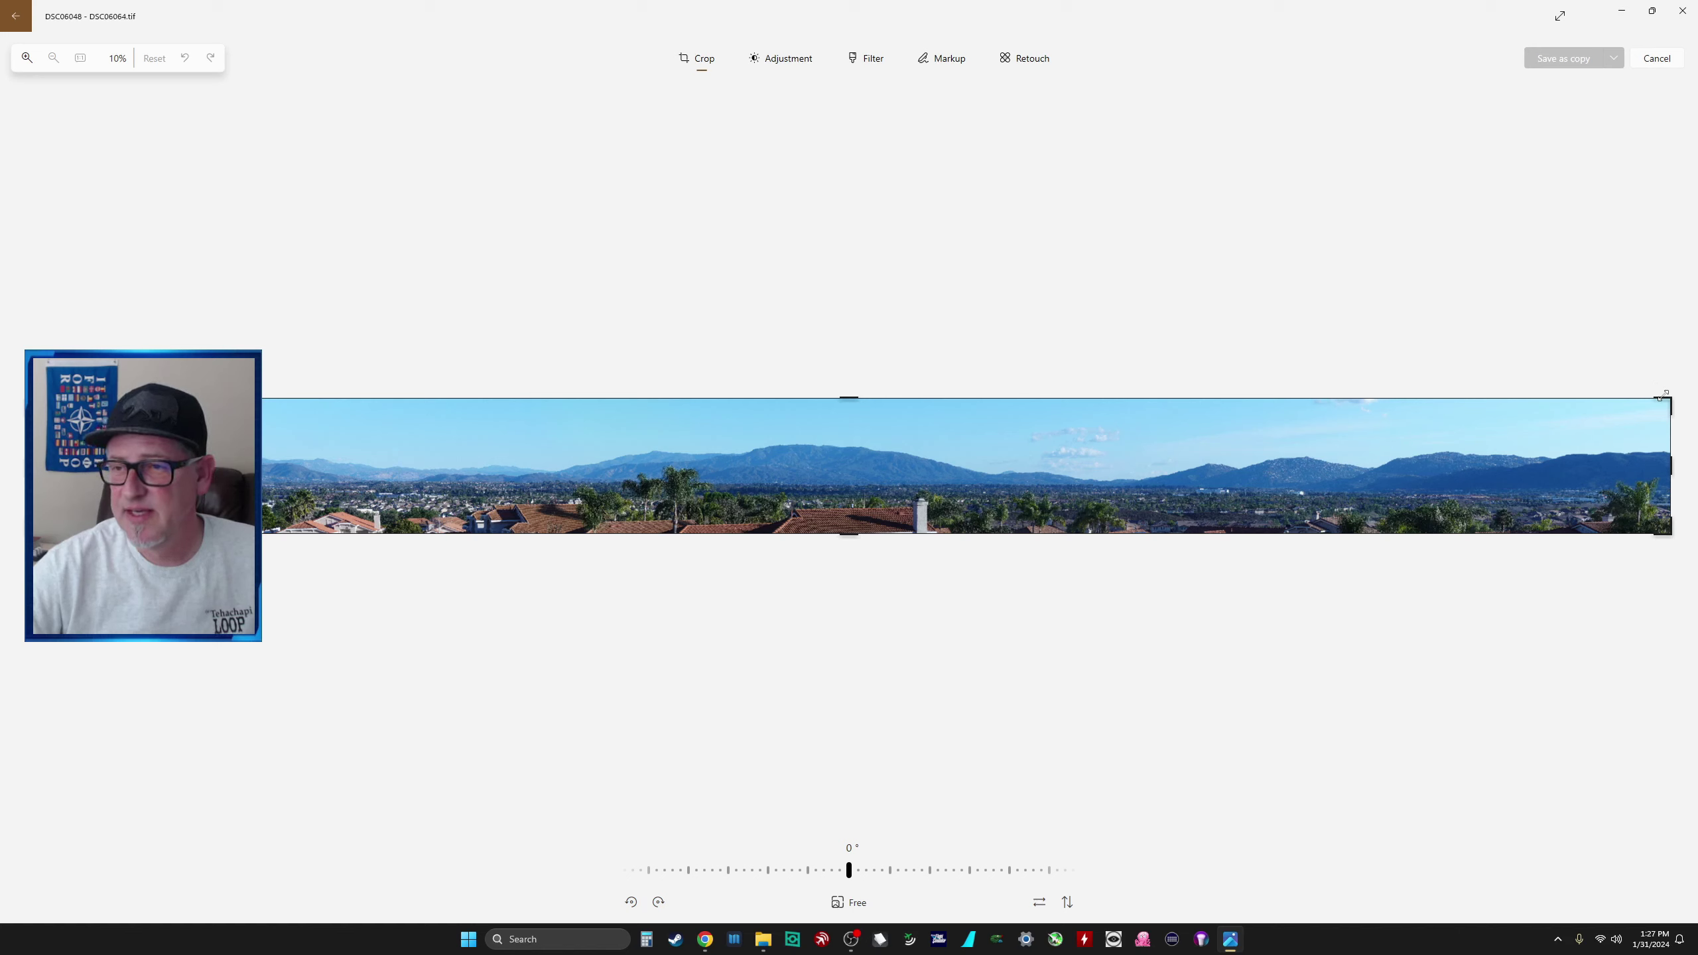
{"action": "left_click_drag", "start_coordinate": [1663, 396], "coordinate": [1679, 436]}
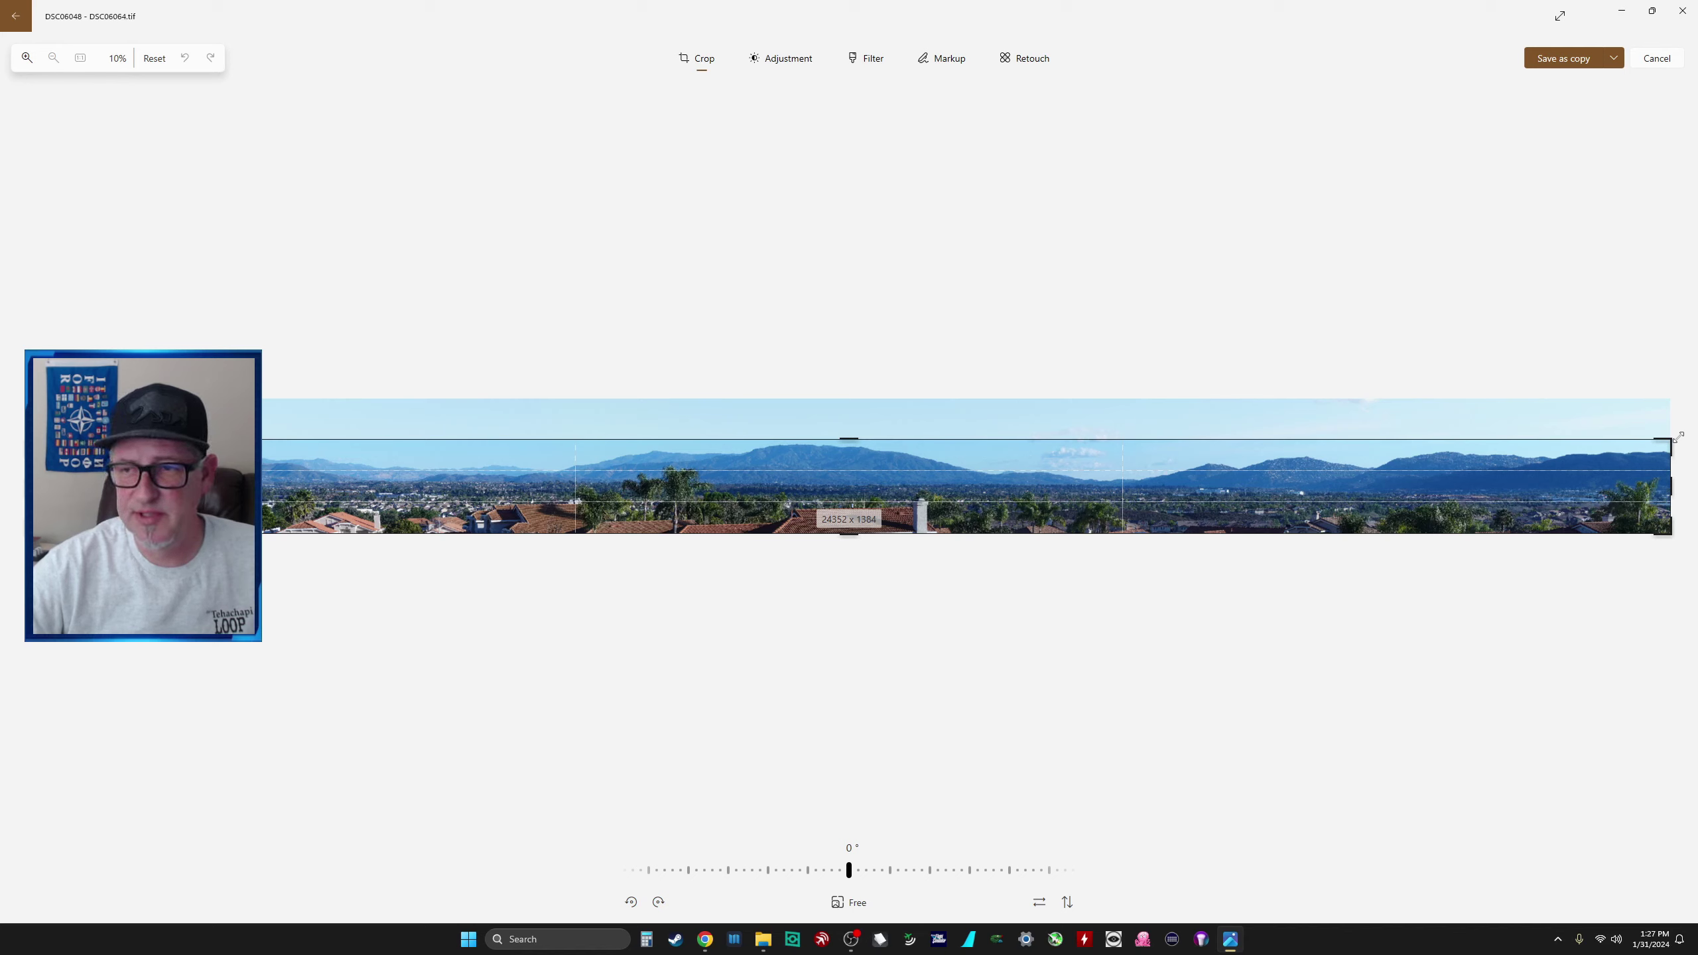
{"action": "left_click_drag", "start_coordinate": [1680, 436], "coordinate": [1680, 434]}
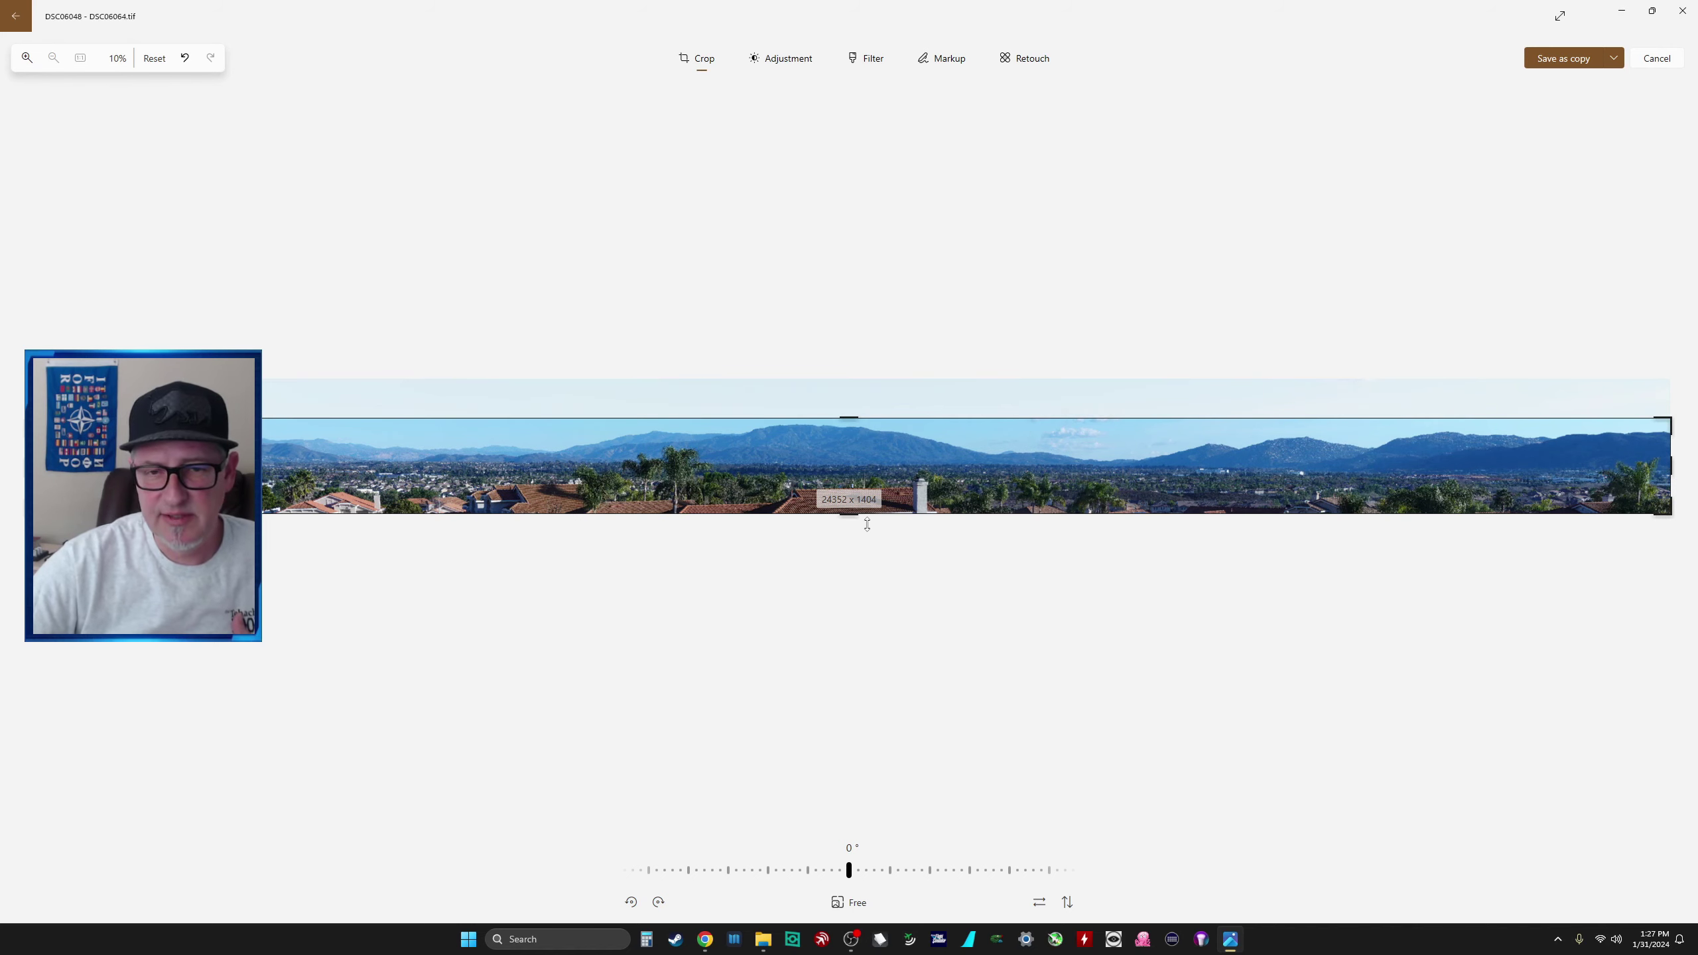
{"action": "left_click_drag", "start_coordinate": [853, 515], "coordinate": [848, 482]}
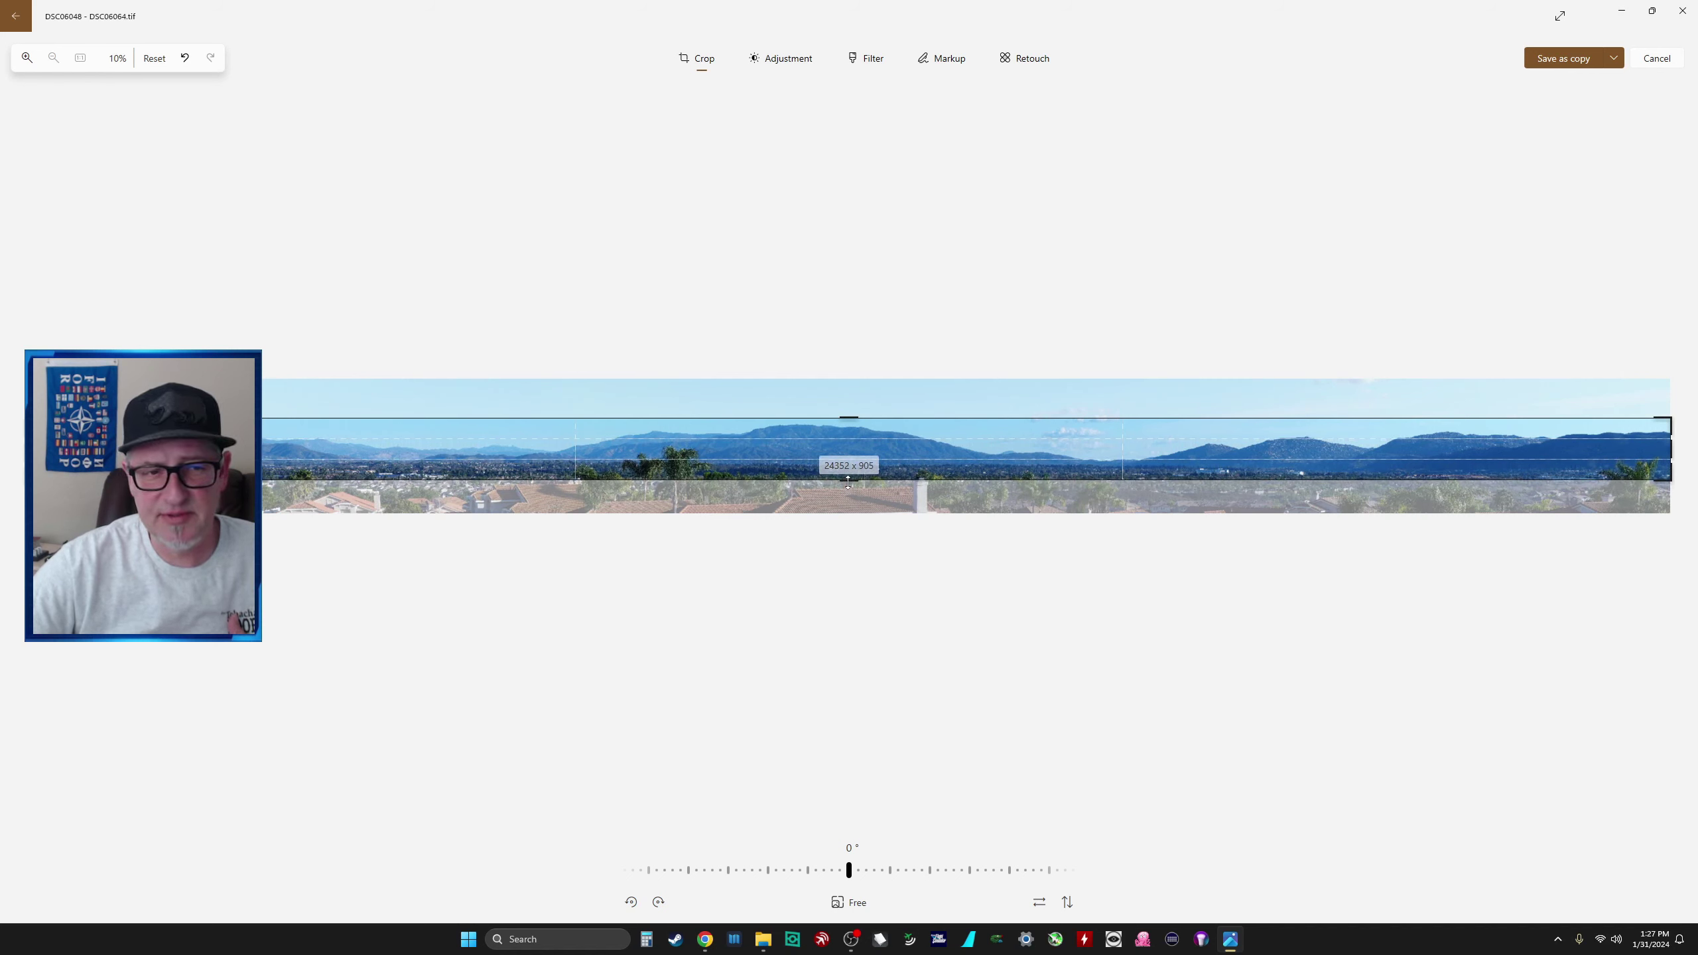
{"action": "left_click_drag", "start_coordinate": [848, 481], "coordinate": [848, 481]}
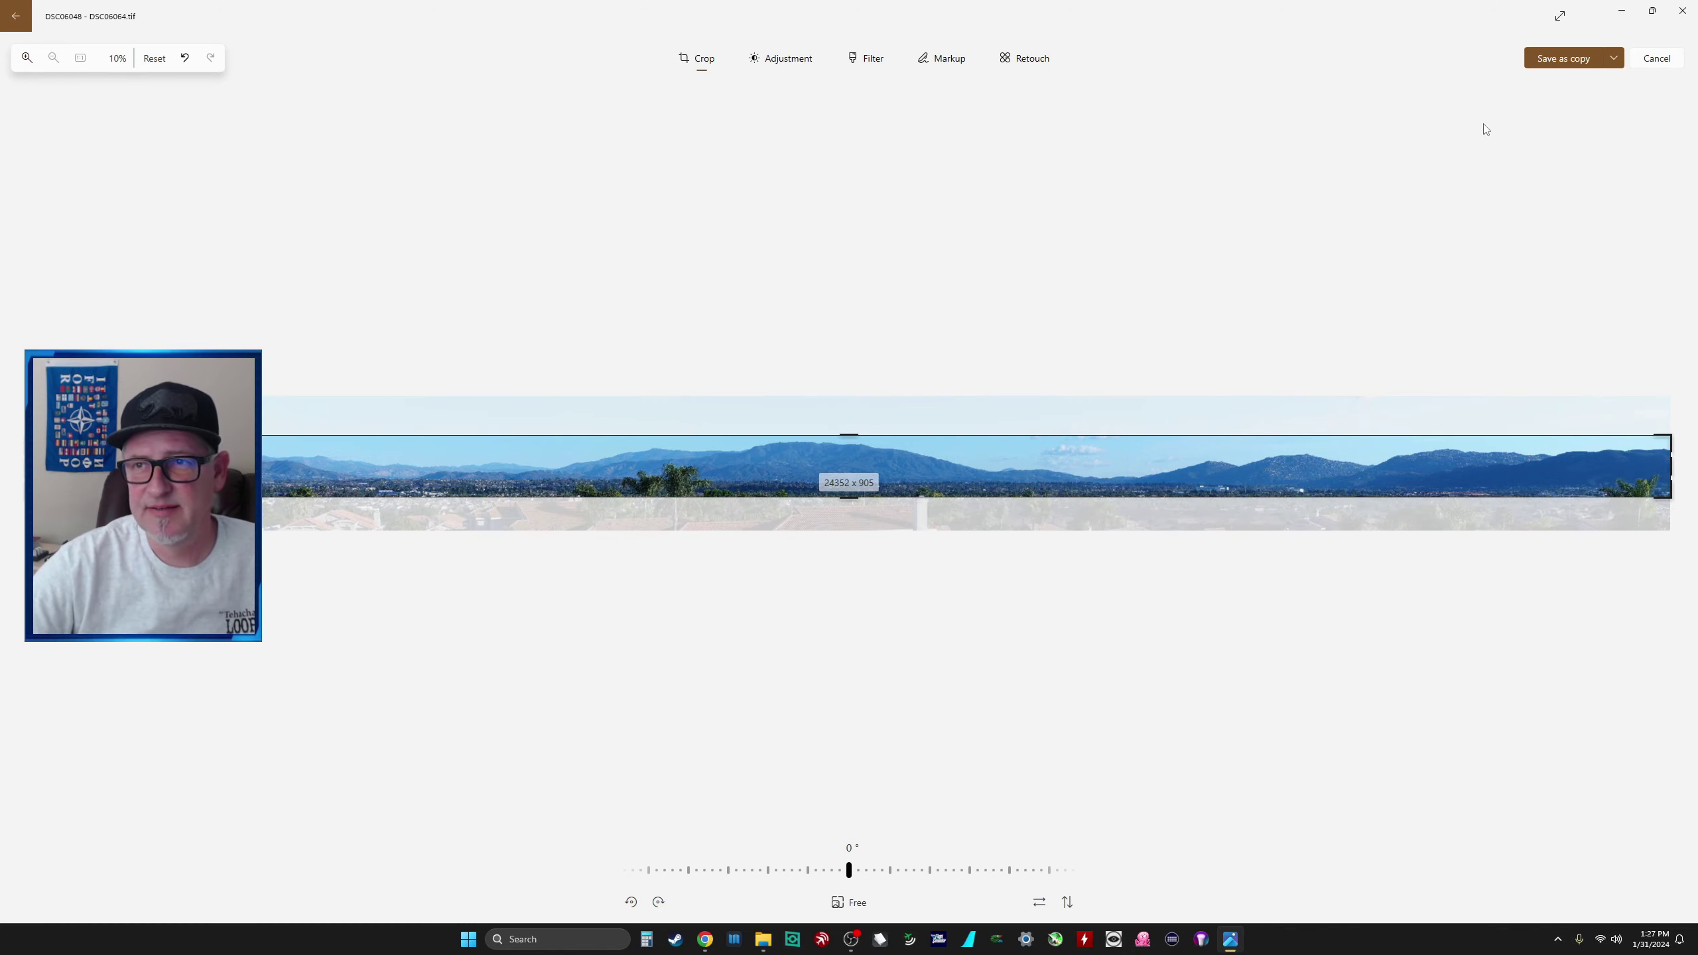
Step: Save the cropped panorama as a copy with the file type set to .jpg
{"action": "left_click", "coordinate": [1570, 64]}
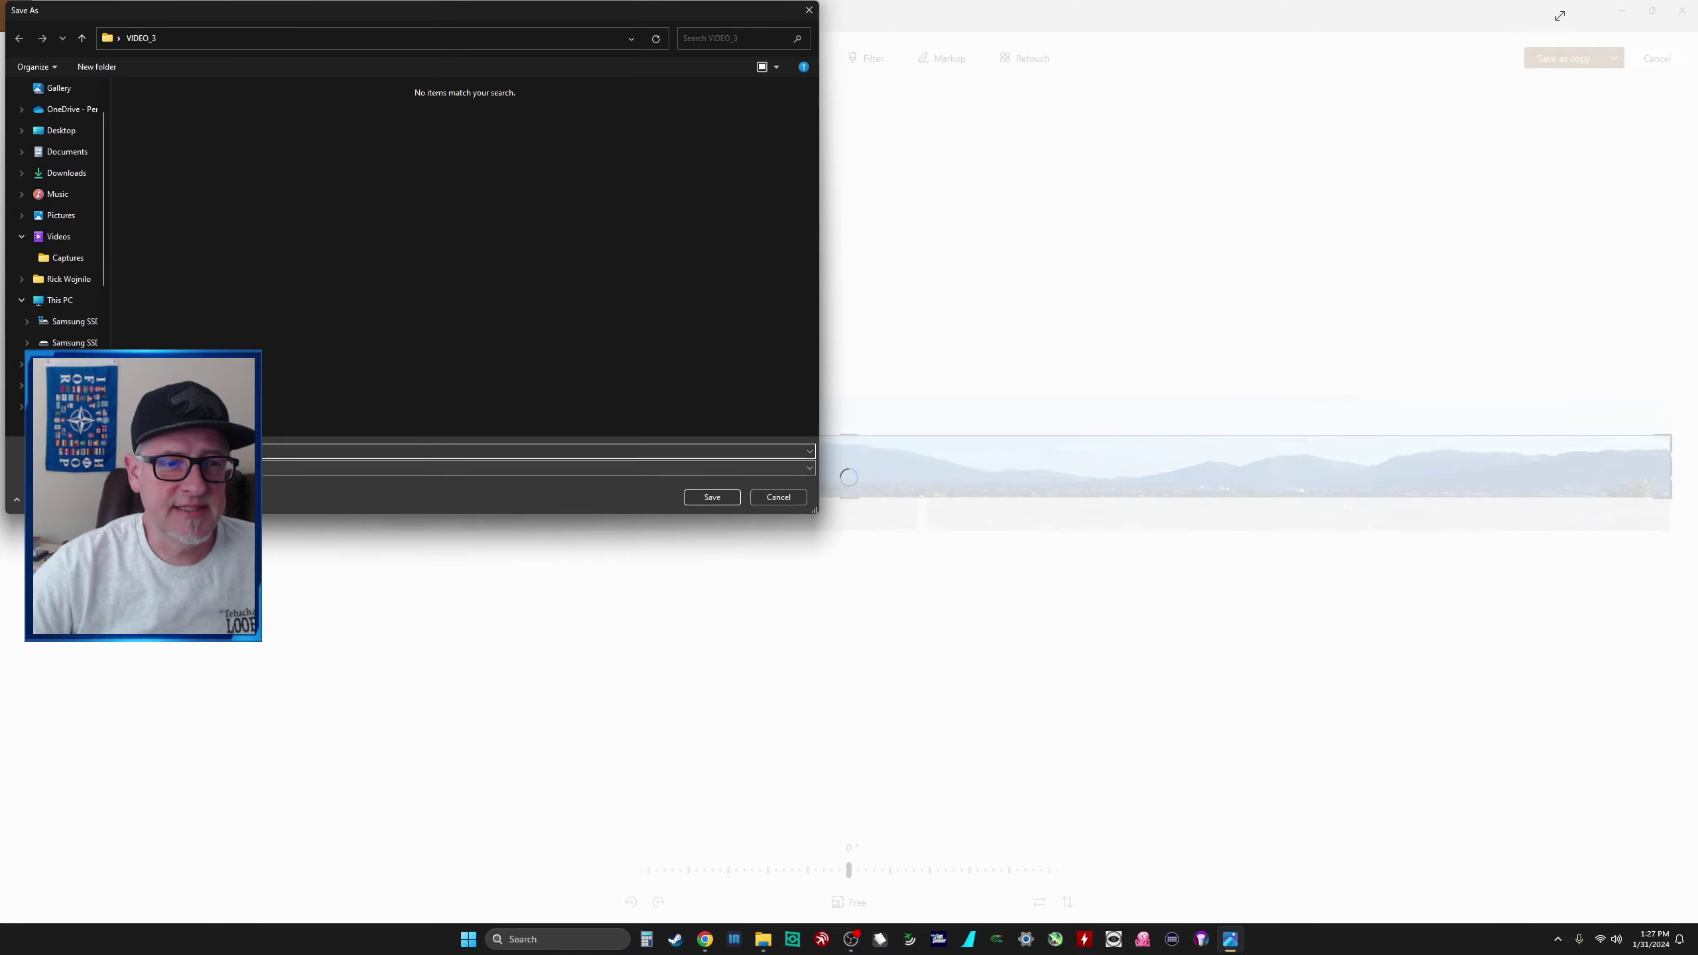
{"action": "key", "text": "alt+Down"}
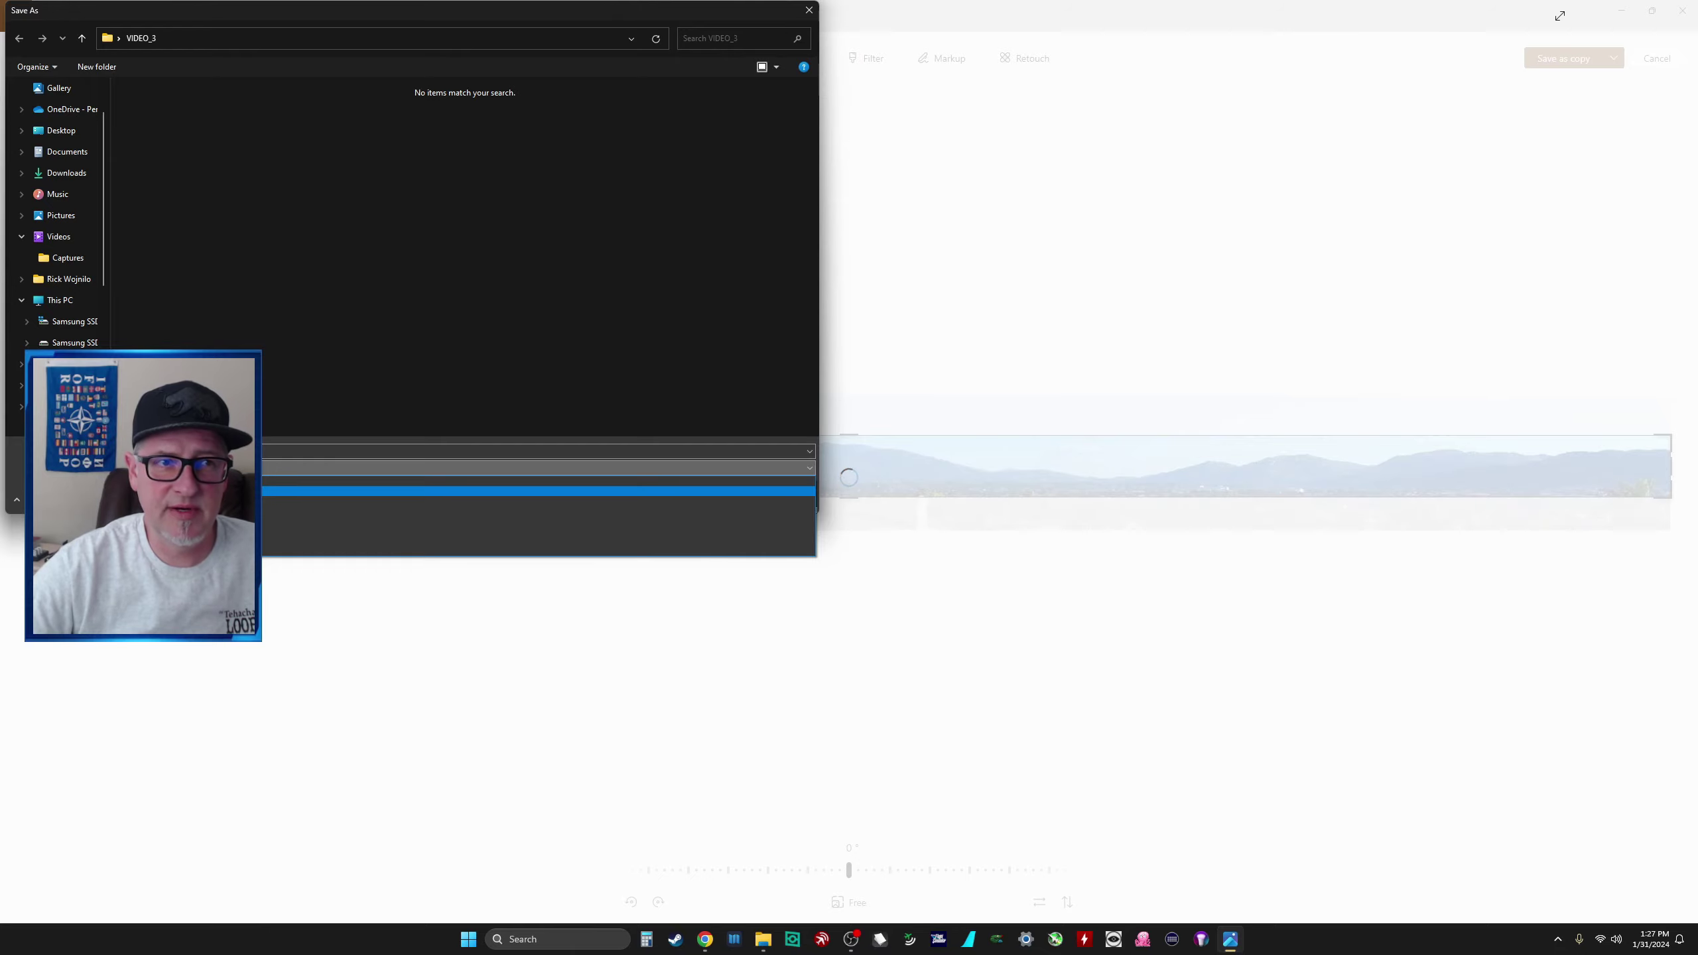
{"action": "key", "text": "Return"}
{"action": "left_click_drag", "start_coordinate": [339, 17], "coordinate": [970, 166]}
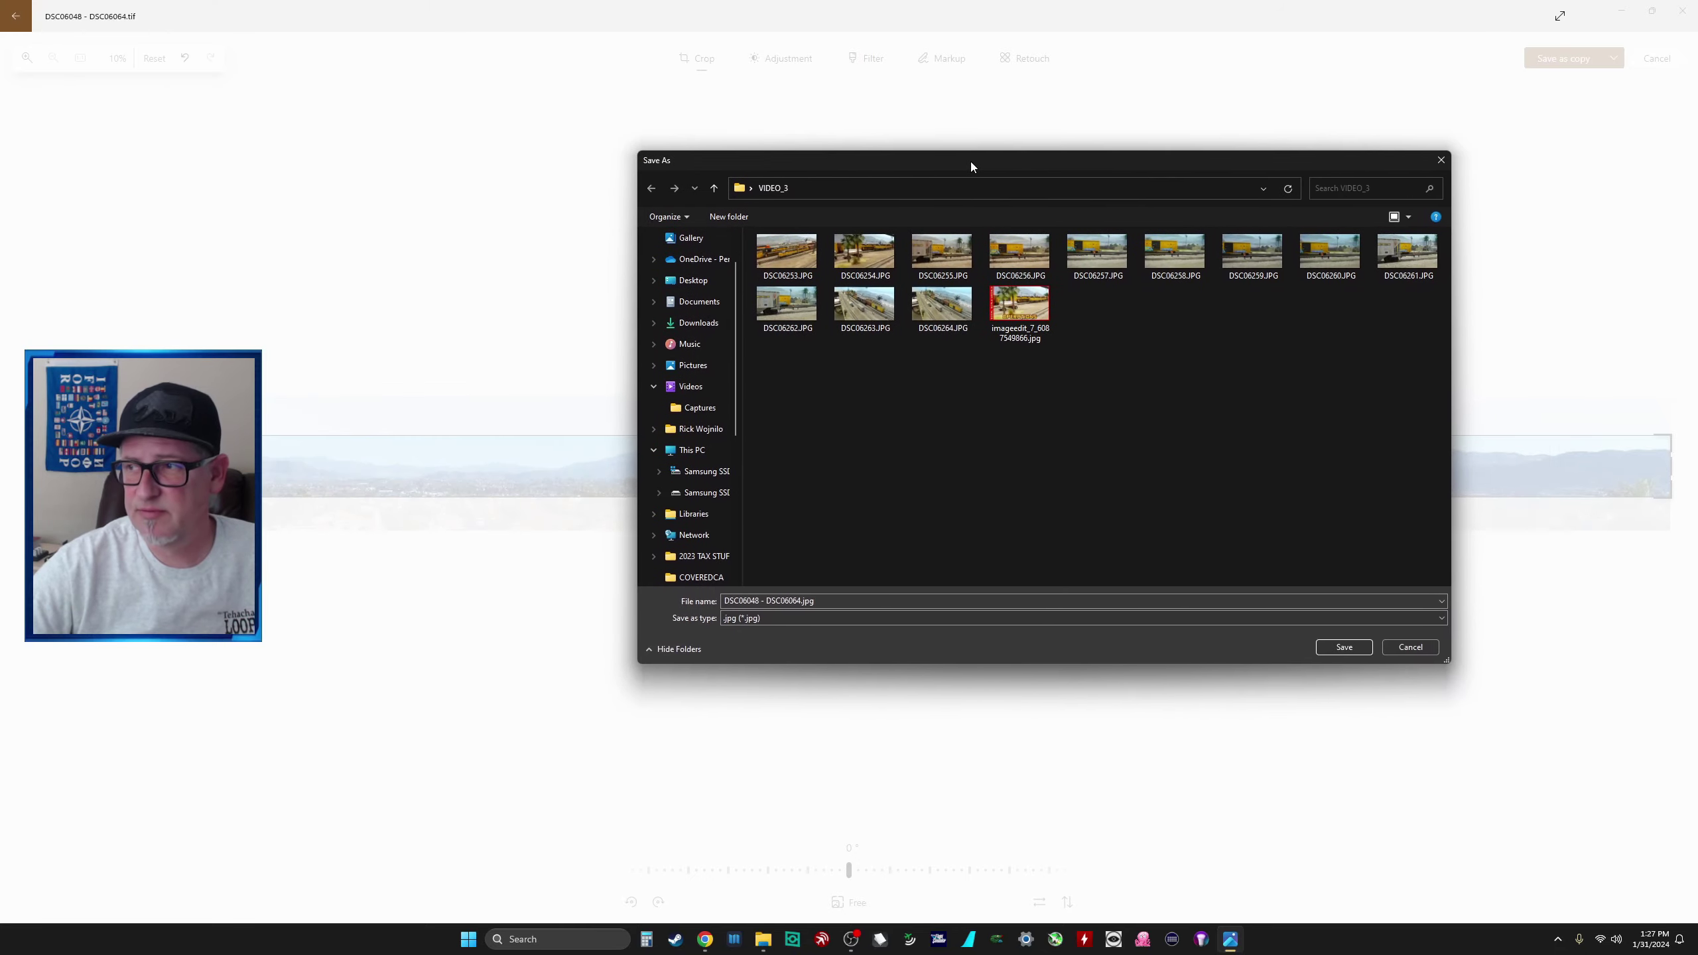
{"action": "left_click", "coordinate": [769, 616]}
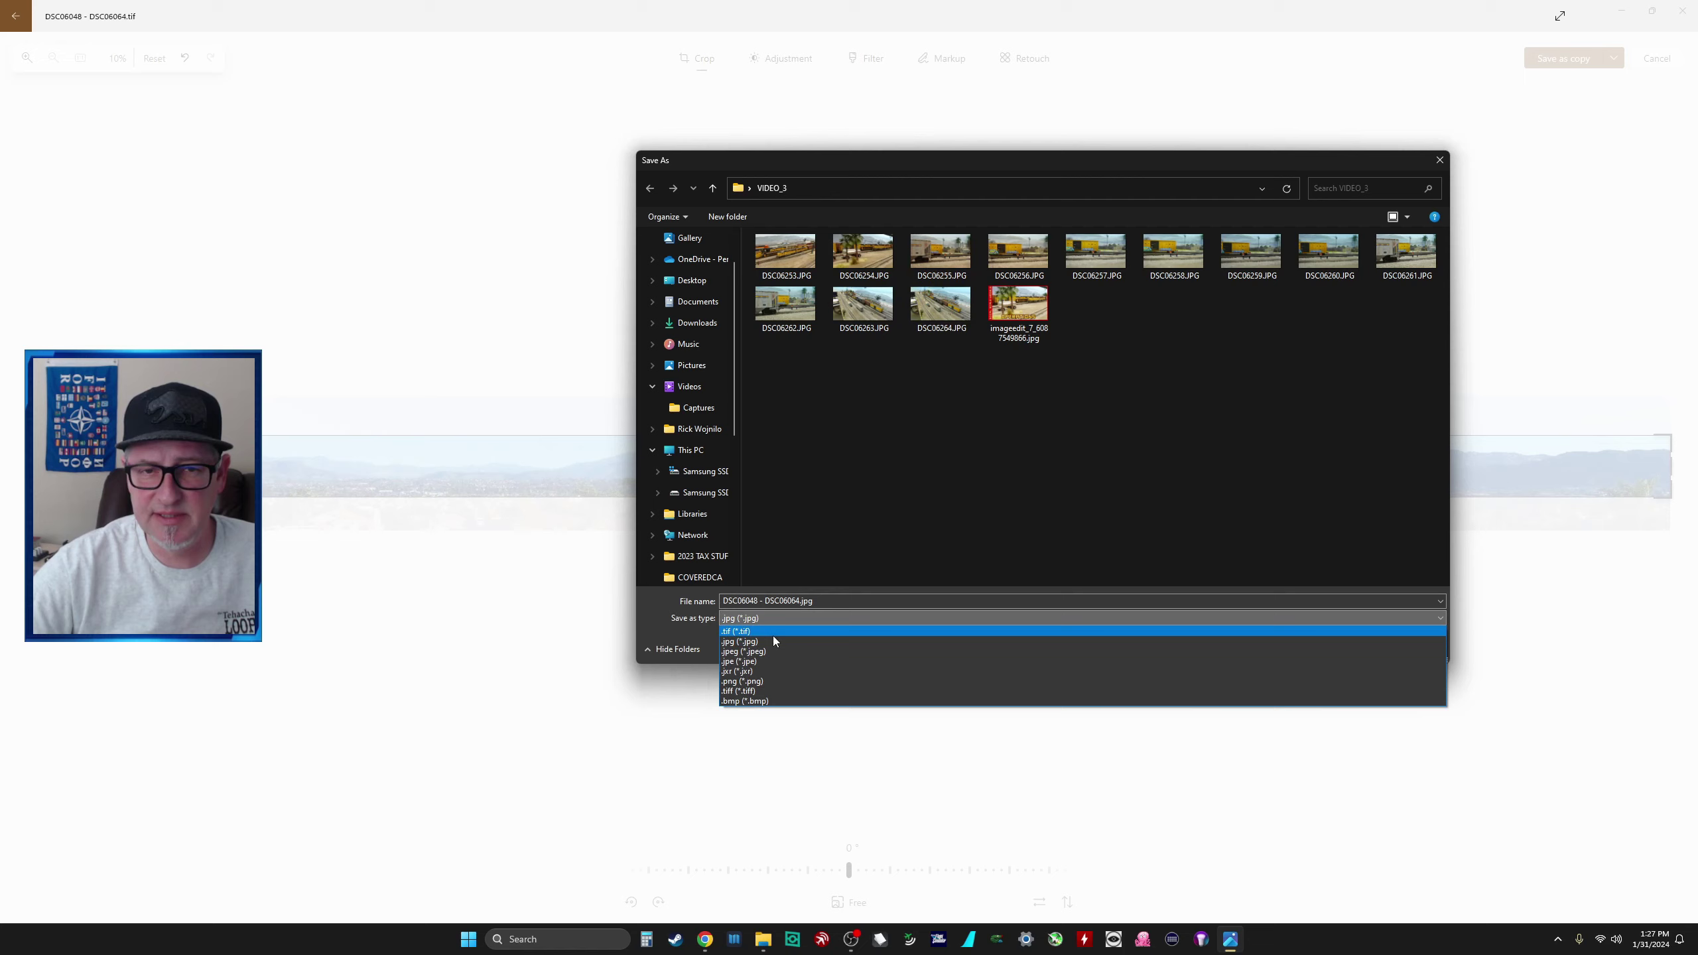
{"action": "left_click", "coordinate": [763, 629]}
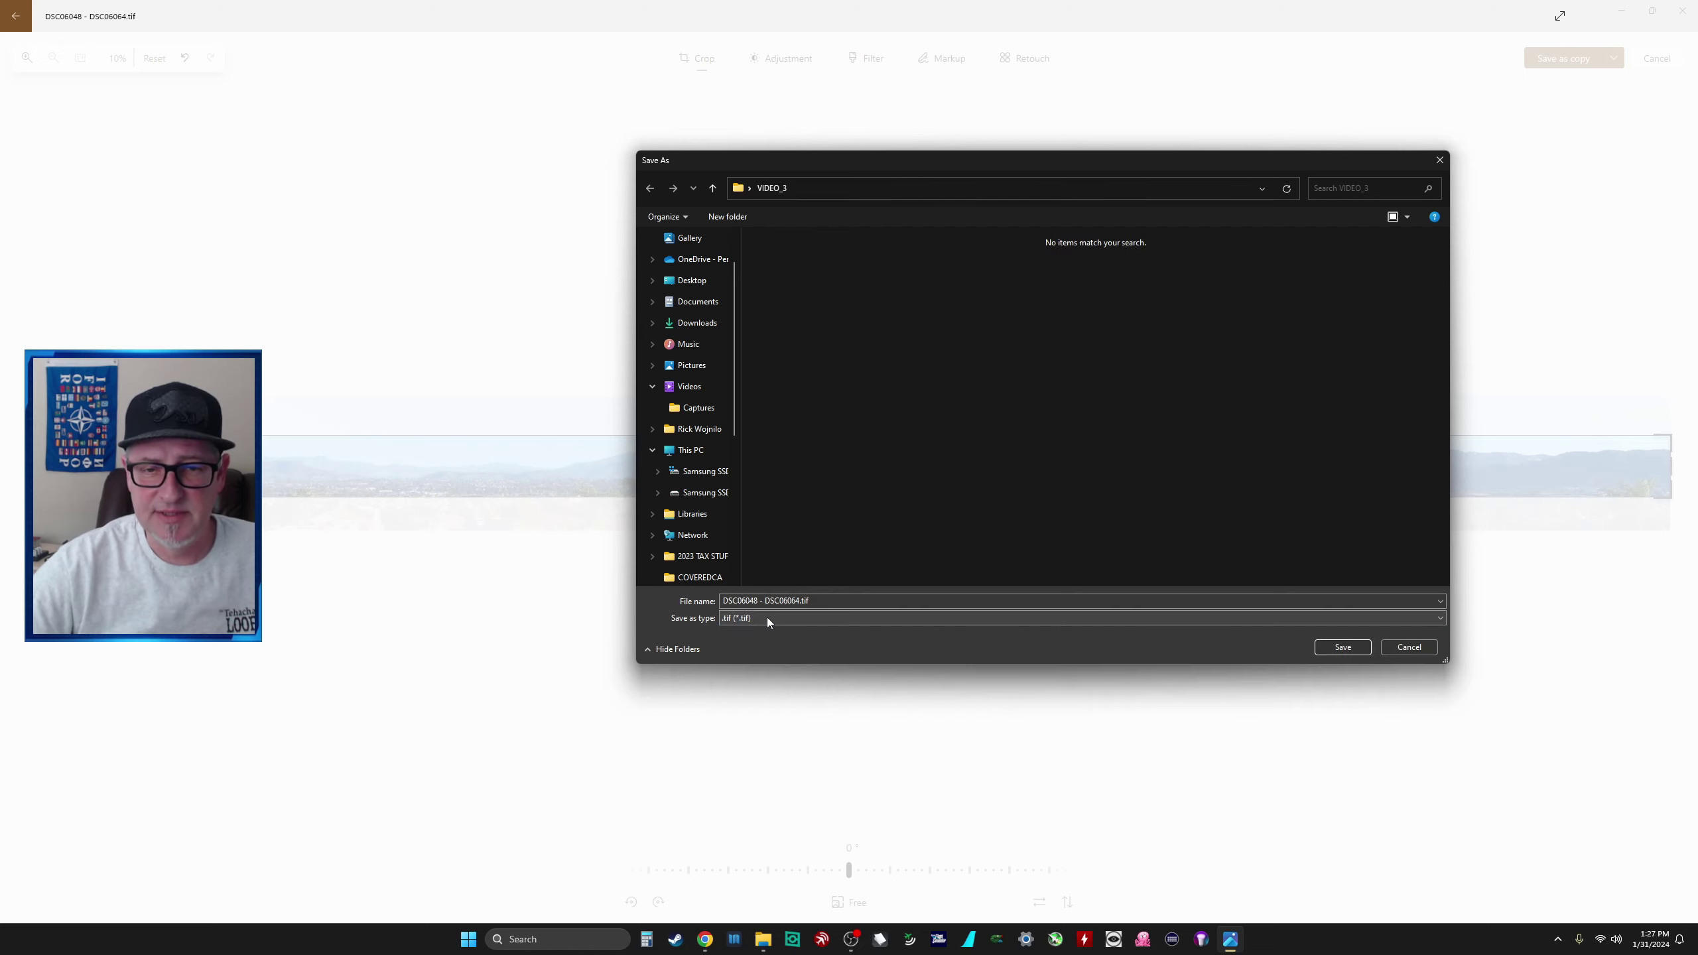
{"action": "left_click", "coordinate": [769, 617]}
{"action": "left_click", "coordinate": [763, 641]}
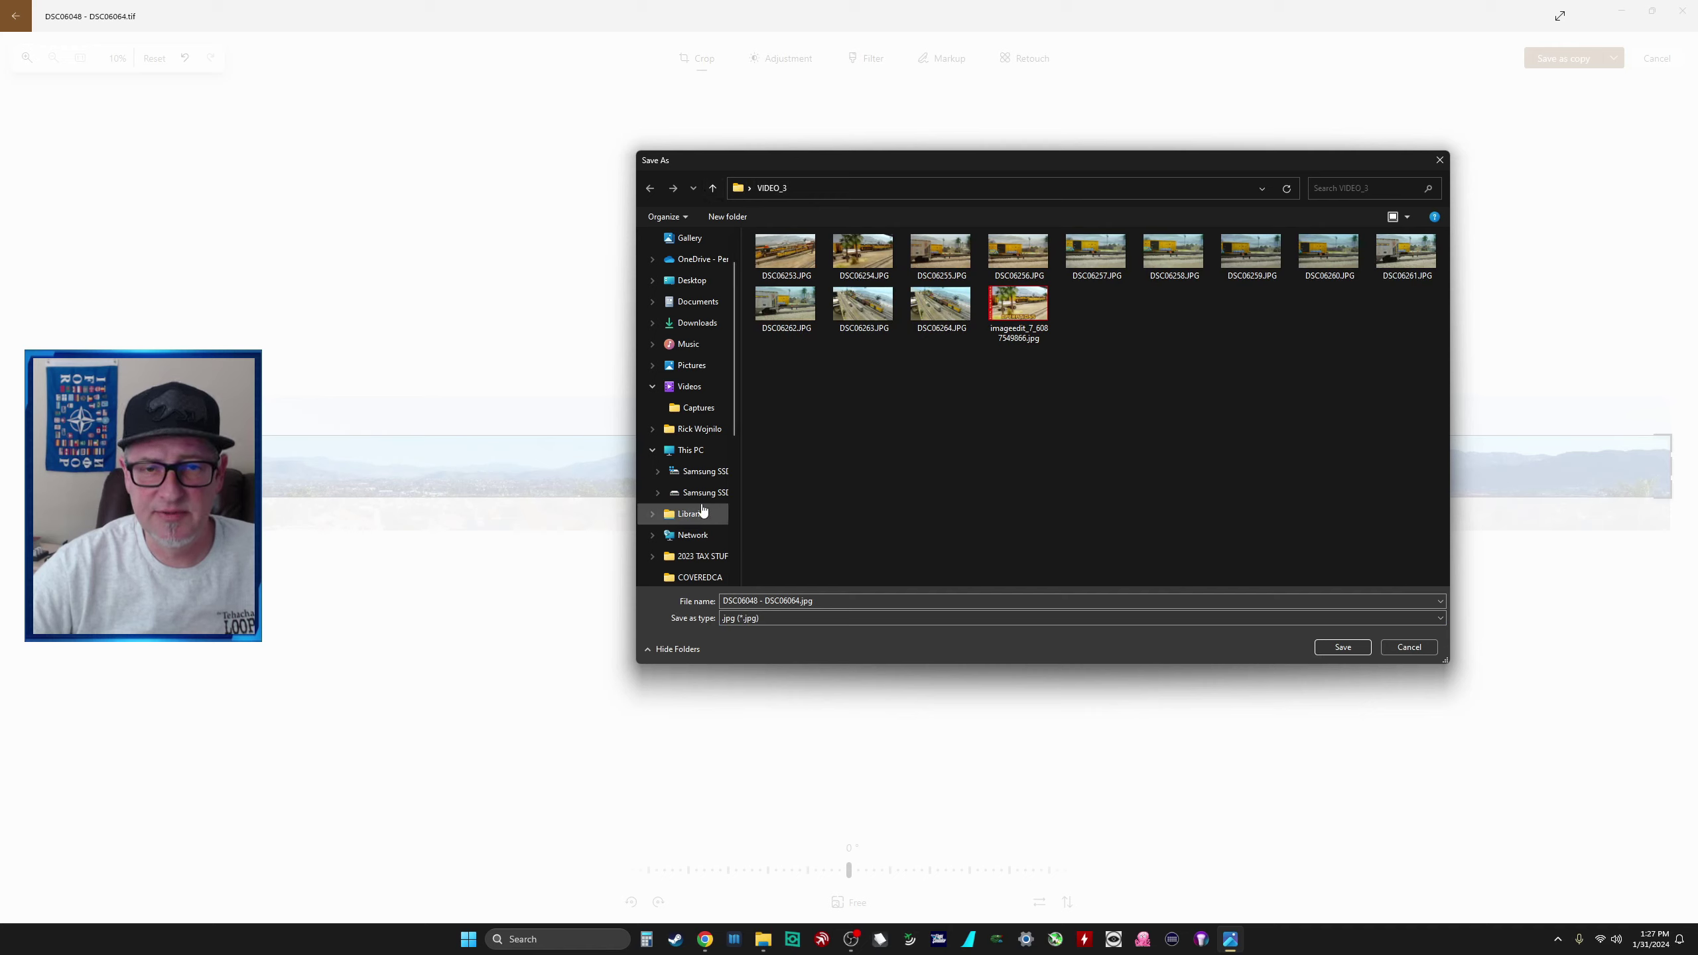
{"action": "scroll", "coordinate": [703, 536], "scroll_direction": "down", "scroll_amount": 4}
{"action": "scroll", "coordinate": [698, 408], "scroll_direction": "up", "scroll_amount": 5}
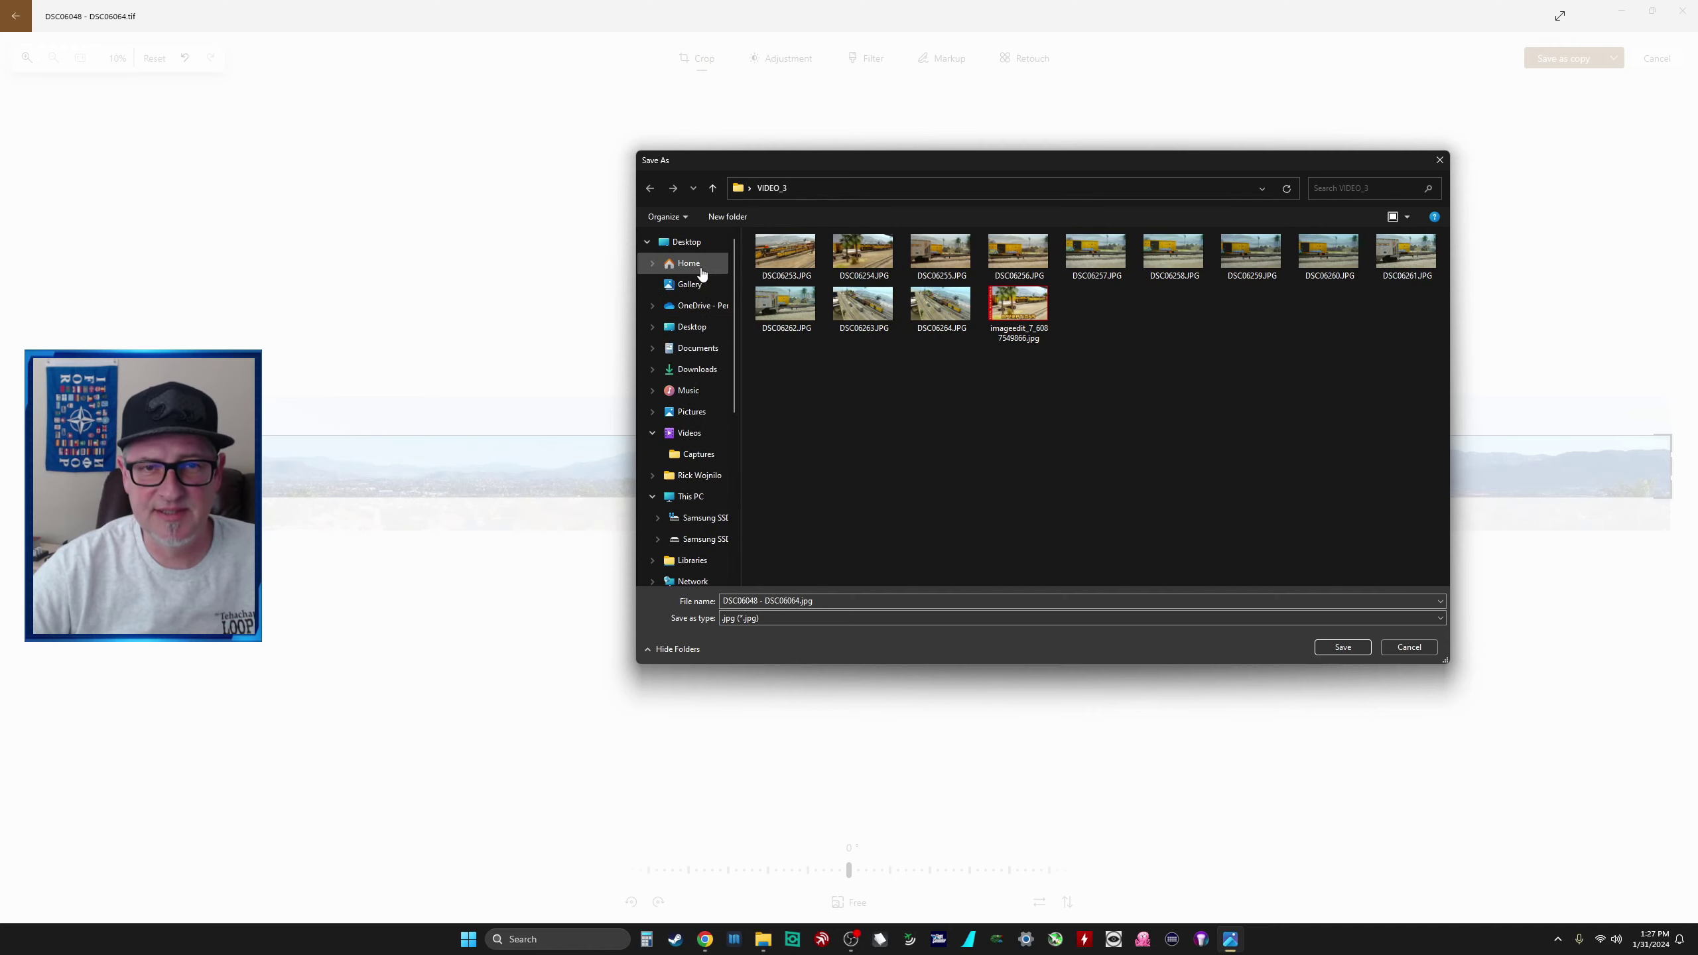
Step: Save the copy as DSC06048 - DSC06064.jpg in Desktop > TEMP VIDEO
{"action": "left_click", "coordinate": [691, 328]}
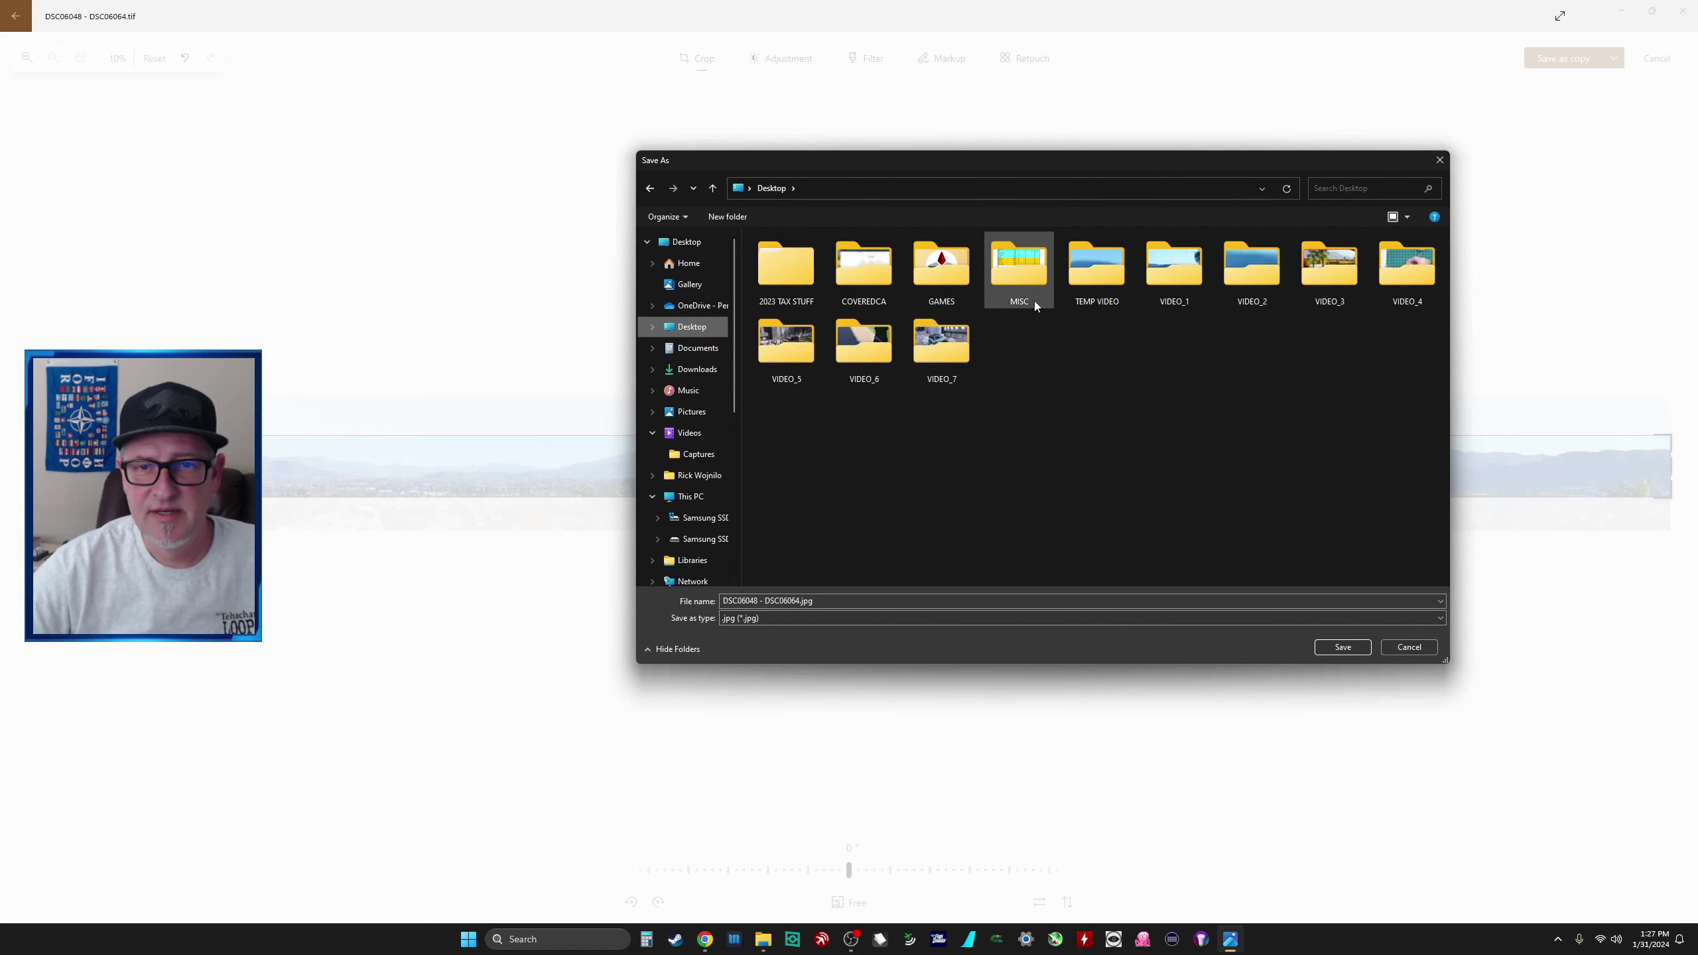
{"action": "double_click", "coordinate": [1098, 268]}
{"action": "left_click", "coordinate": [1337, 646]}
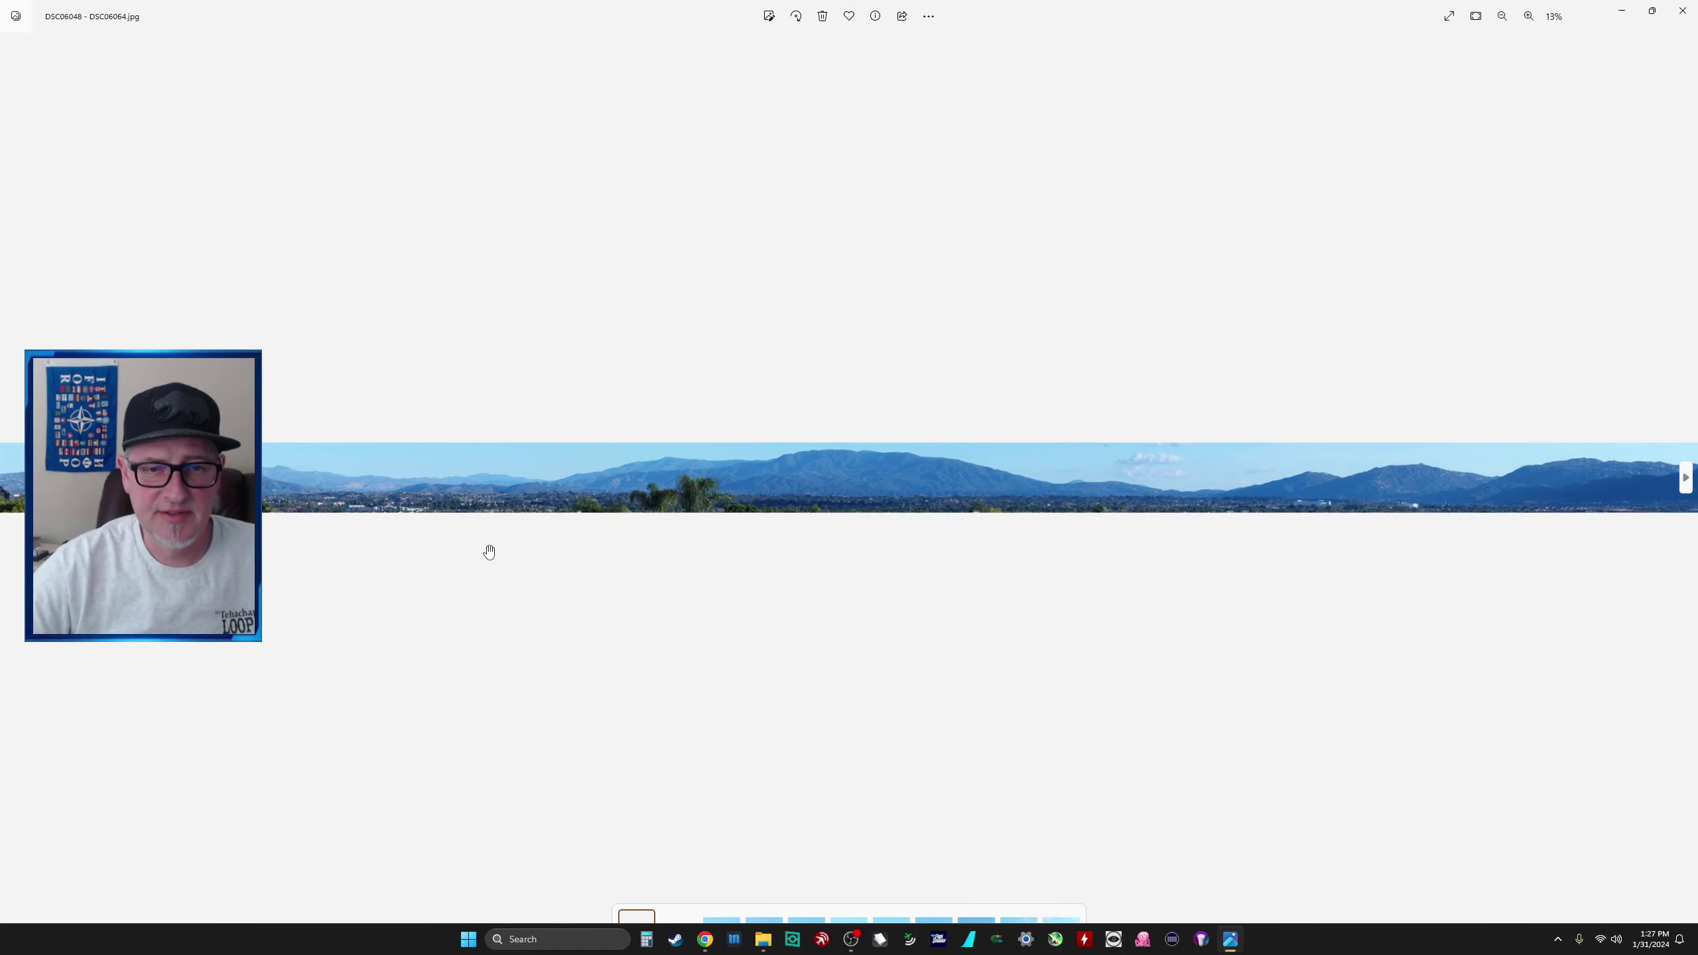
Step: Zoom the panorama to 58% and pan to its left end with the palms and clouds
{"action": "scroll", "coordinate": [496, 542], "scroll_direction": "up", "scroll_amount": 5}
{"action": "scroll", "coordinate": [500, 530], "scroll_direction": "up", "scroll_amount": 2}
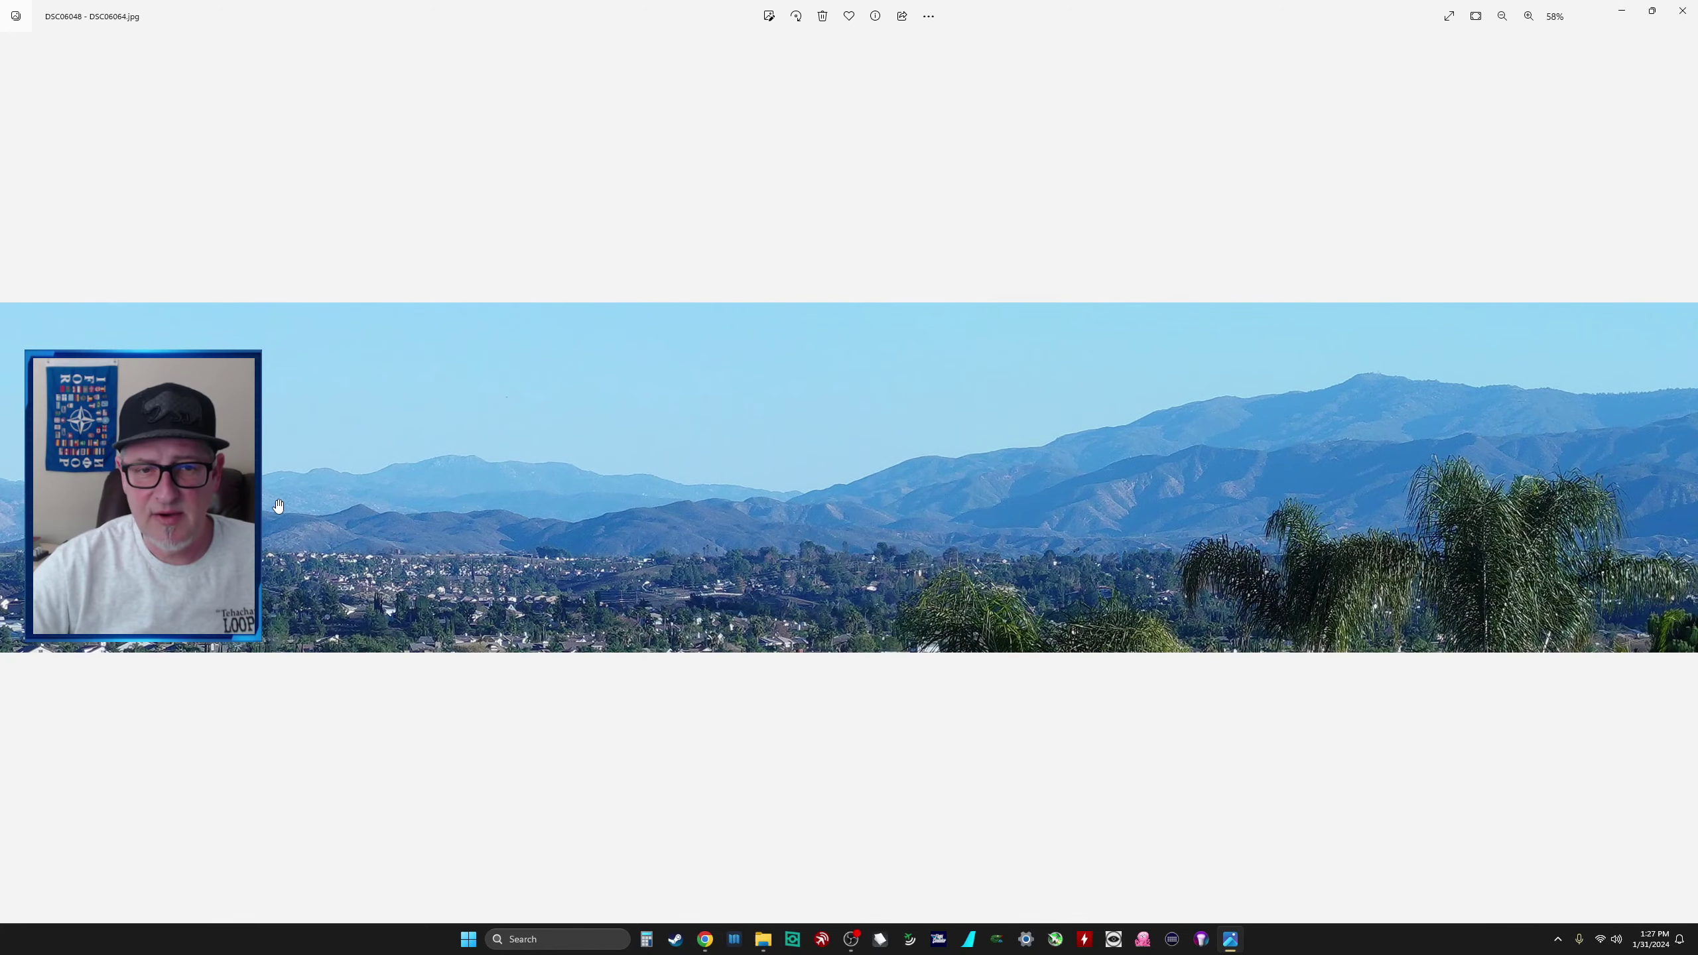
{"action": "left_click_drag", "start_coordinate": [367, 515], "coordinate": [1236, 495]}
{"action": "left_click_drag", "start_coordinate": [421, 530], "coordinate": [1334, 526]}
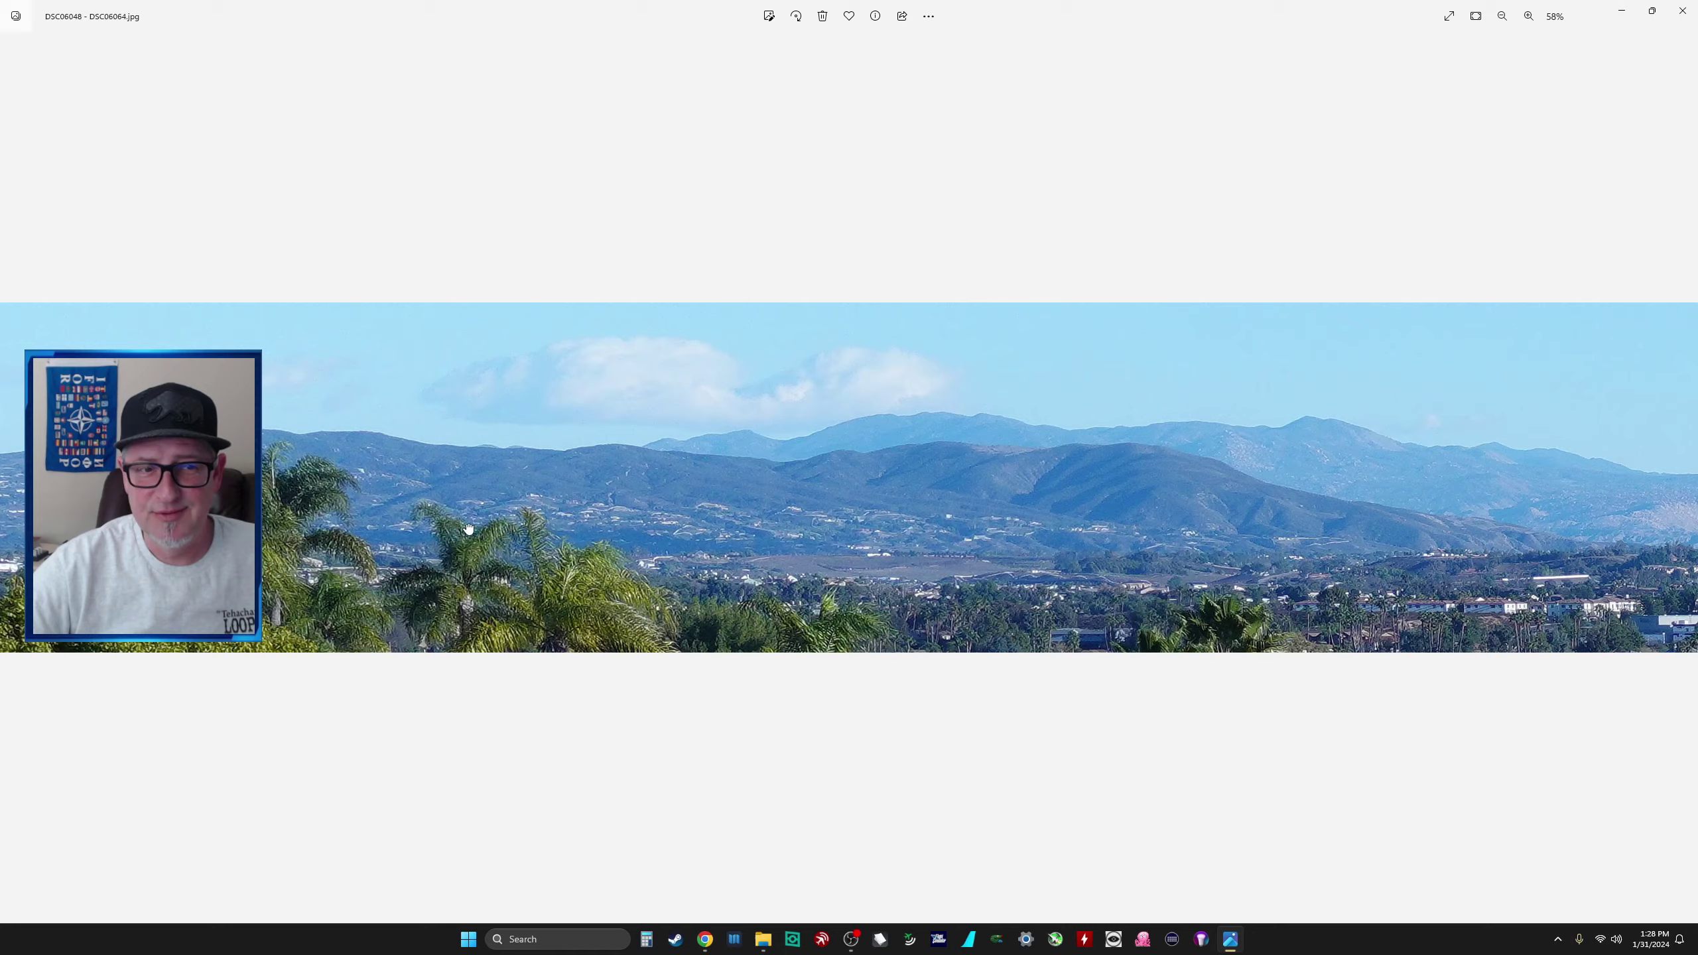
{"action": "left_click_drag", "start_coordinate": [468, 530], "coordinate": [1063, 548]}
Step: Pan right past the distant mountains and town to the big mountain ridge
{"action": "left_click_drag", "start_coordinate": [1273, 497], "coordinate": [903, 503]}
{"action": "left_click_drag", "start_coordinate": [1379, 506], "coordinate": [992, 508]}
{"action": "left_click_drag", "start_coordinate": [1423, 469], "coordinate": [1012, 497]}
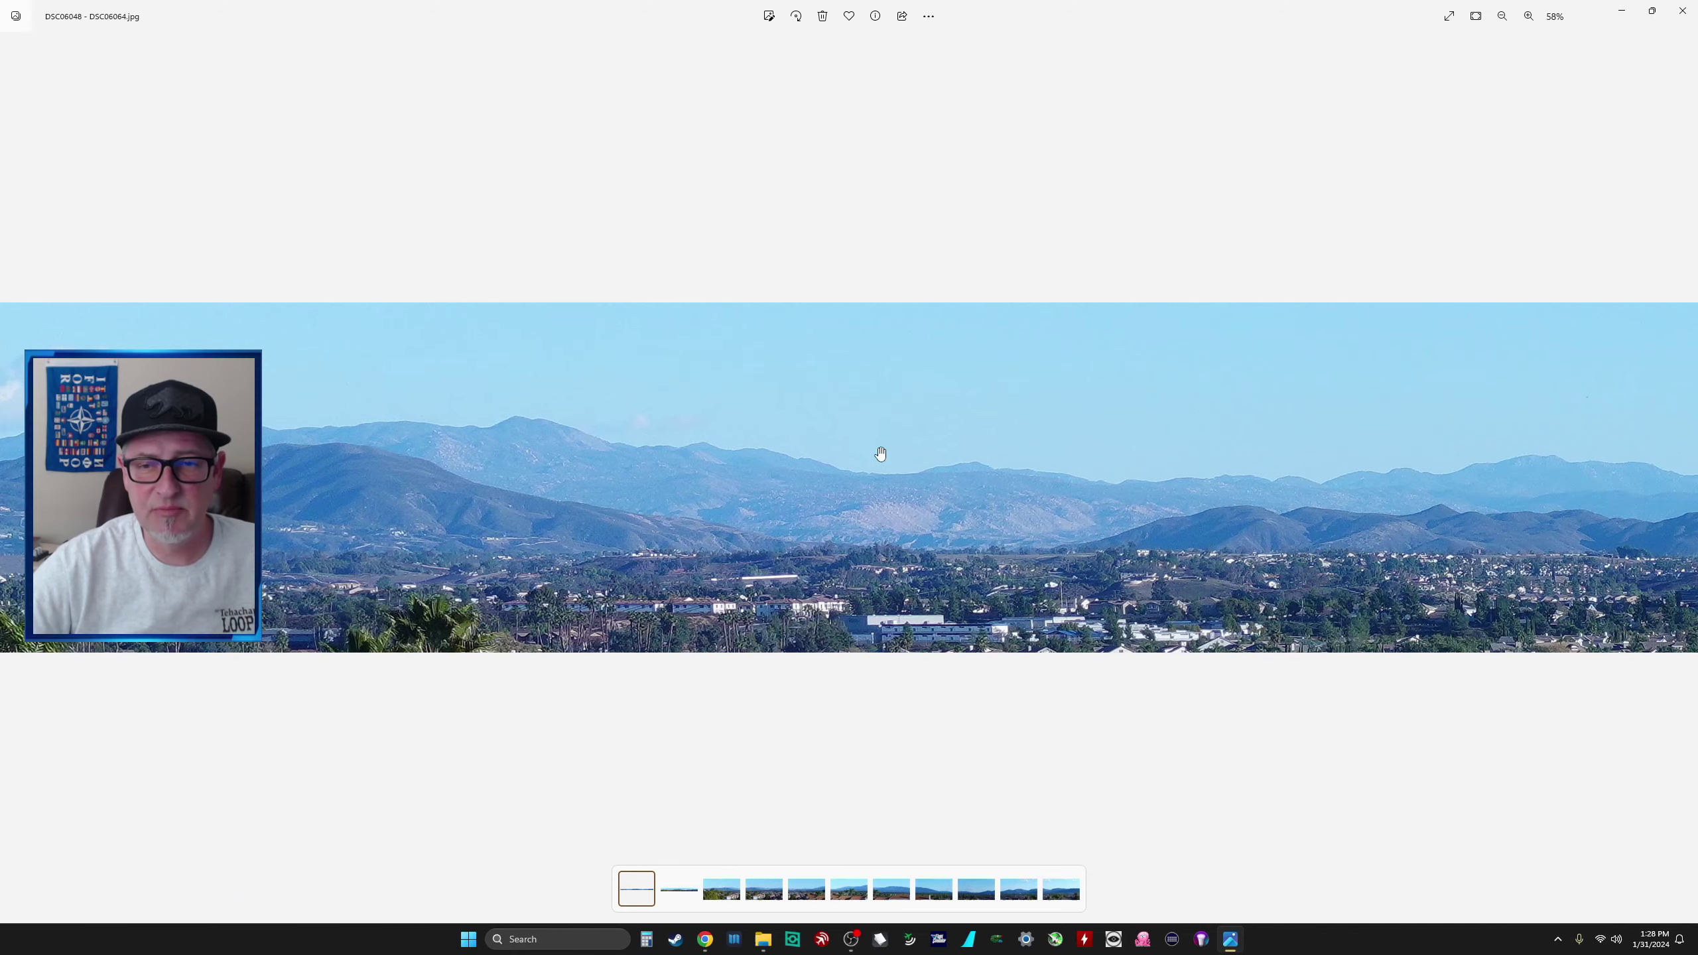
{"action": "left_click_drag", "start_coordinate": [1557, 505], "coordinate": [849, 498]}
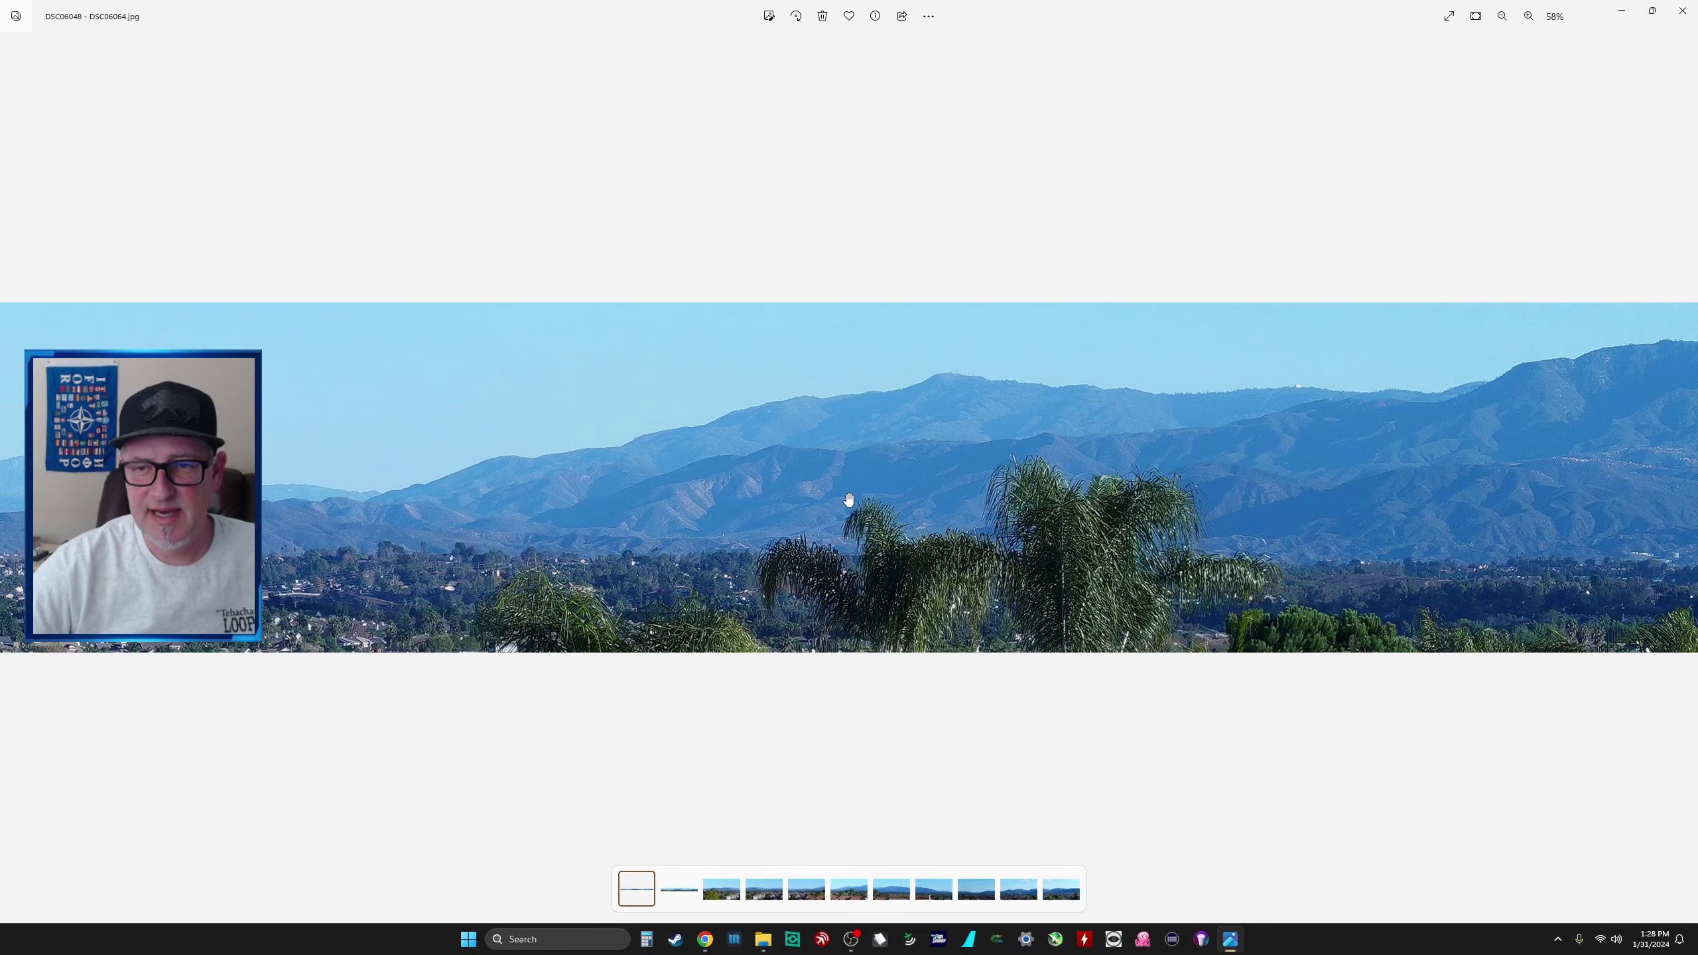
{"action": "left_click_drag", "start_coordinate": [1402, 432], "coordinate": [777, 481]}
{"action": "left_click_drag", "start_coordinate": [1311, 432], "coordinate": [1020, 488]}
Step: Pan on past the clouds and rocky mountains to the right-hand palm
{"action": "left_click_drag", "start_coordinate": [1558, 468], "coordinate": [495, 482]}
{"action": "left_click_drag", "start_coordinate": [1346, 504], "coordinate": [839, 508]}
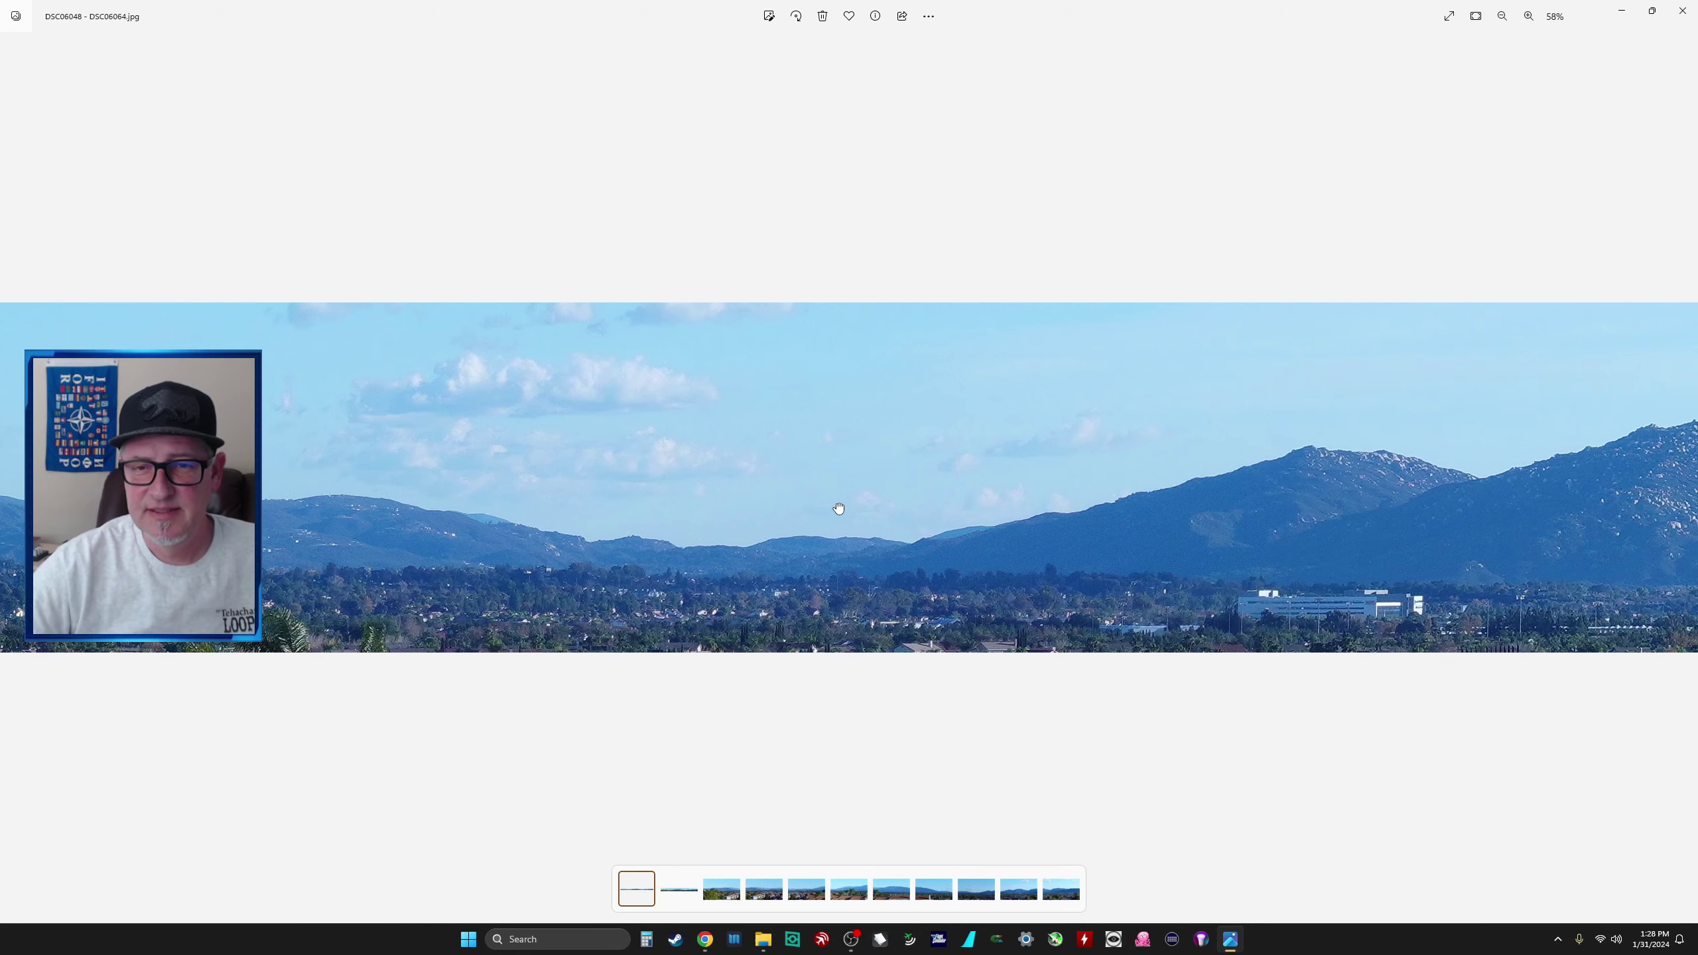
{"action": "left_click_drag", "start_coordinate": [1455, 502], "coordinate": [890, 504]}
{"action": "left_click_drag", "start_coordinate": [1404, 502], "coordinate": [1027, 542]}
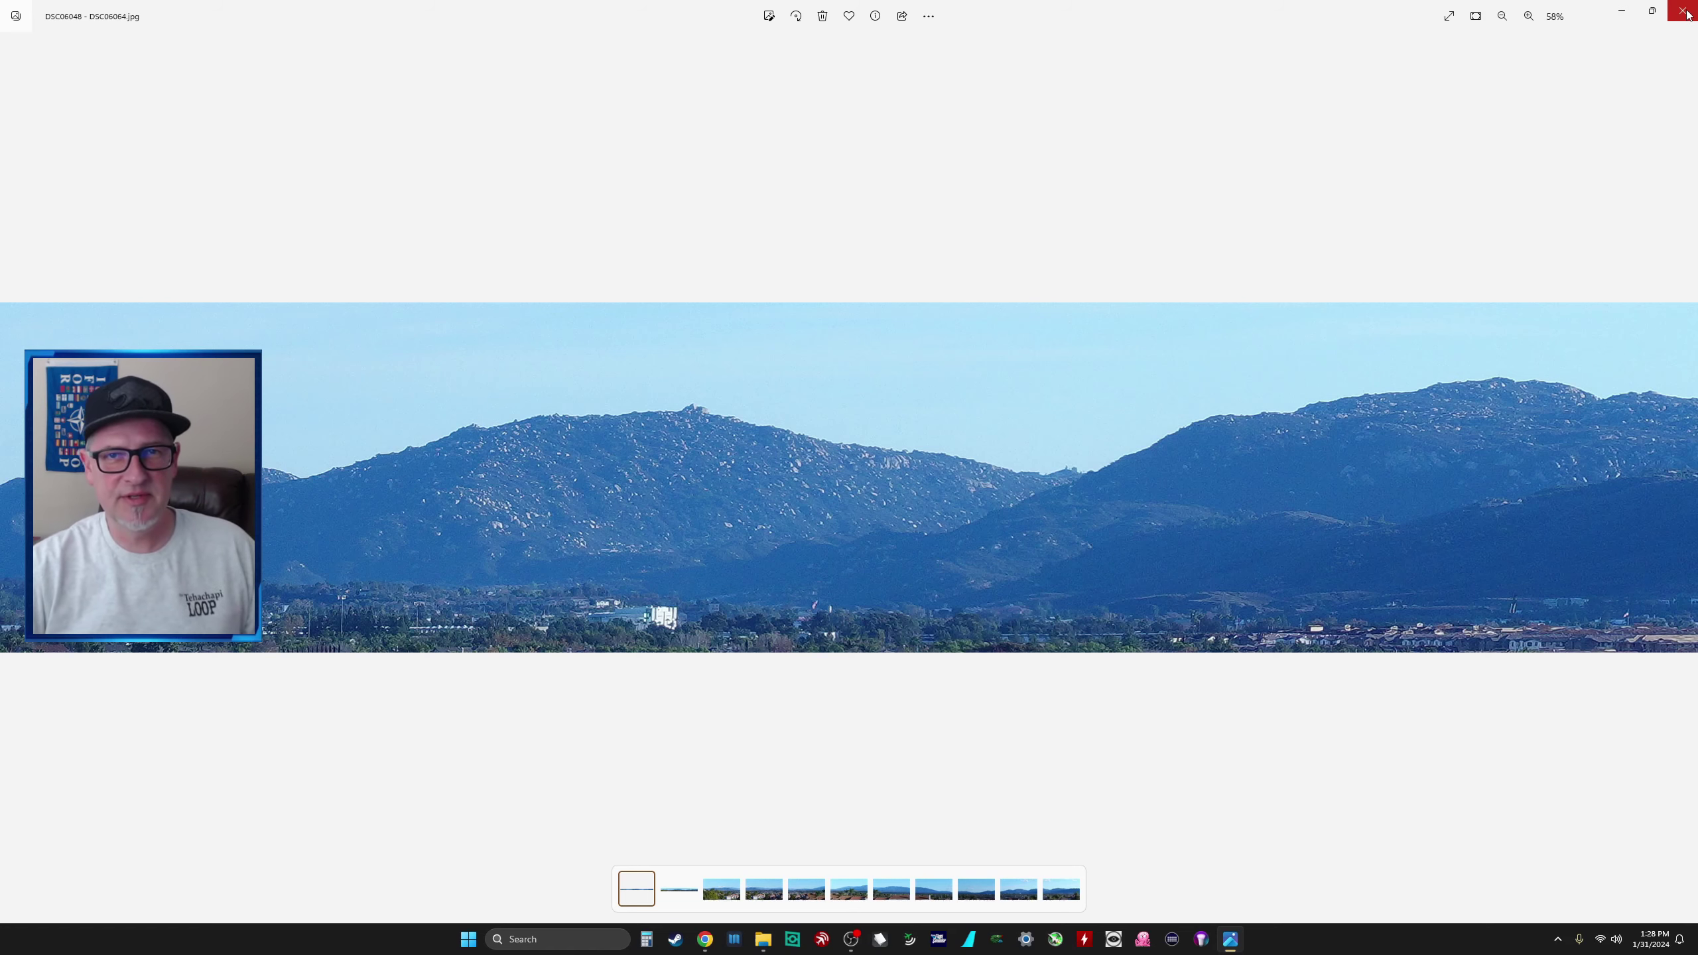
{"action": "left_click_drag", "start_coordinate": [1550, 455], "coordinate": [588, 463]}
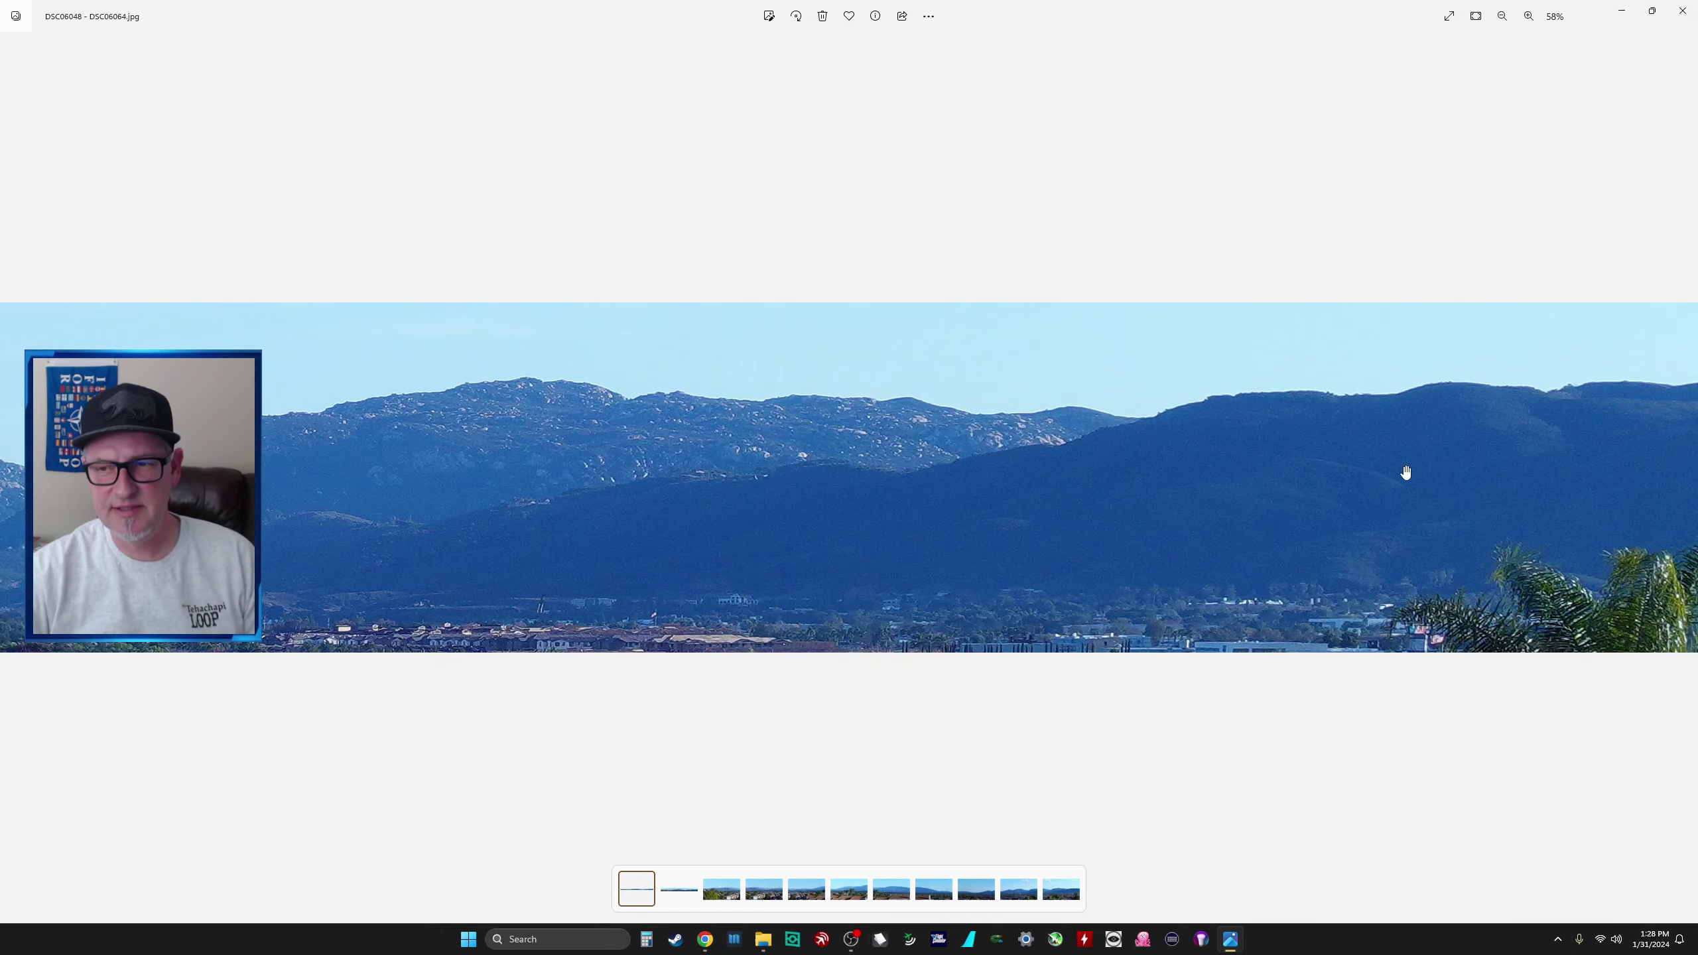
Step: Close the Photos viewer showing the cropped panorama
{"action": "left_click", "coordinate": [1683, 10]}
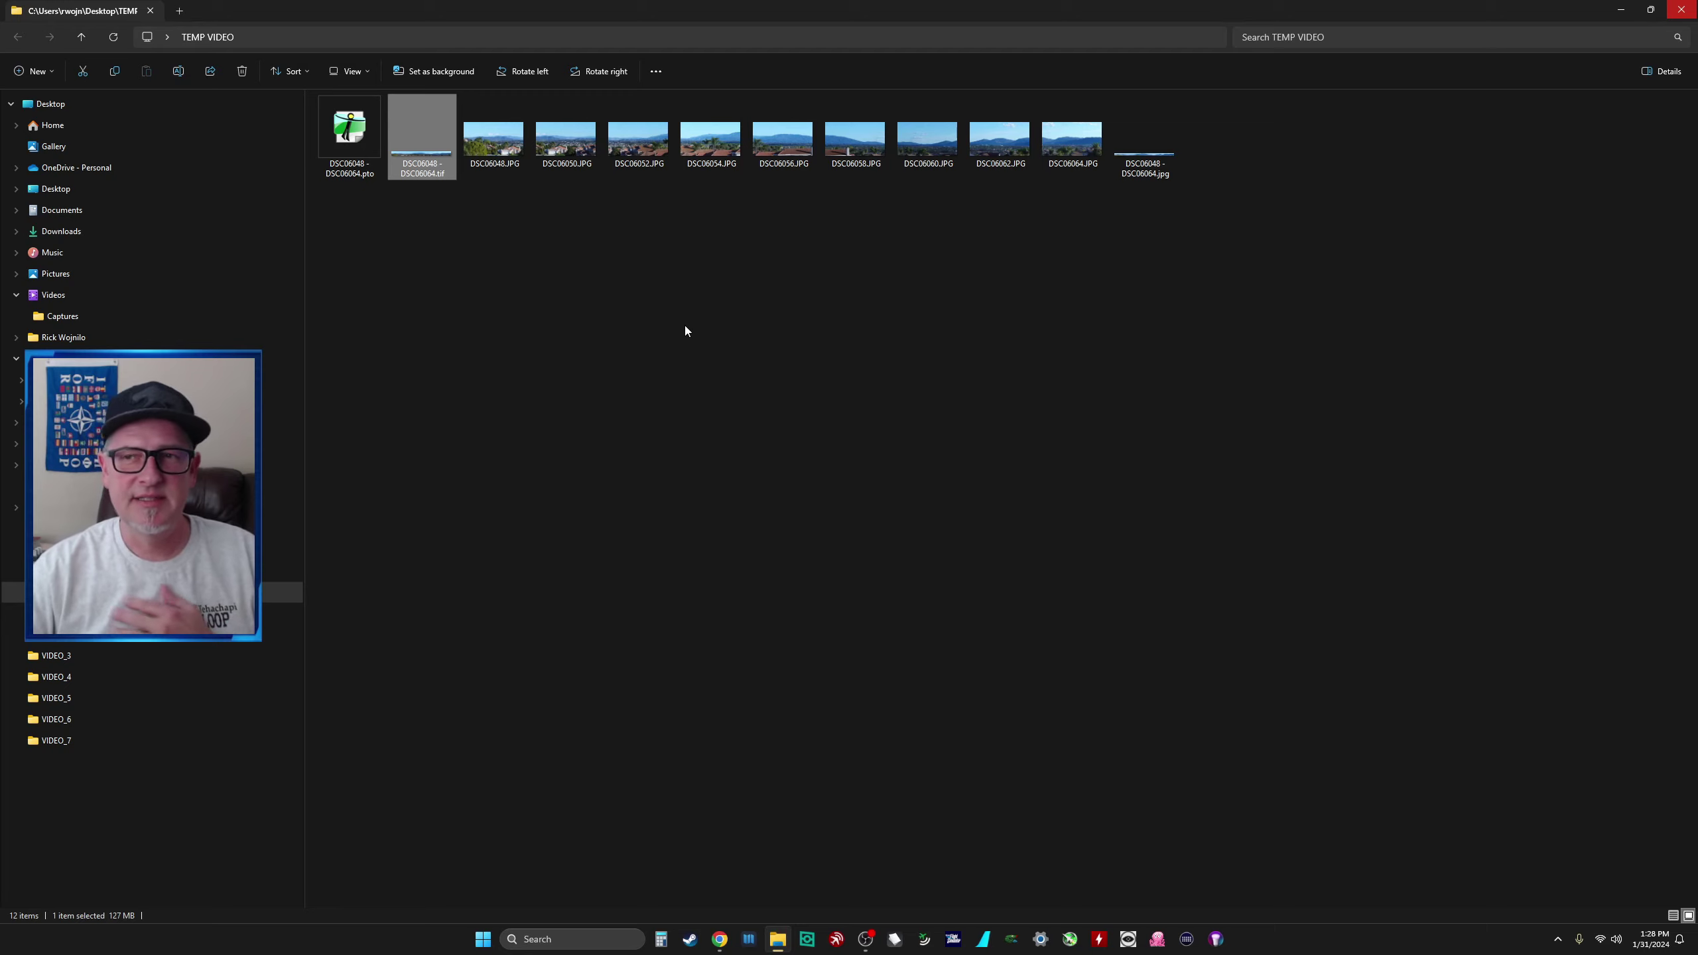
{"action": "left_click", "coordinate": [1676, 13]}
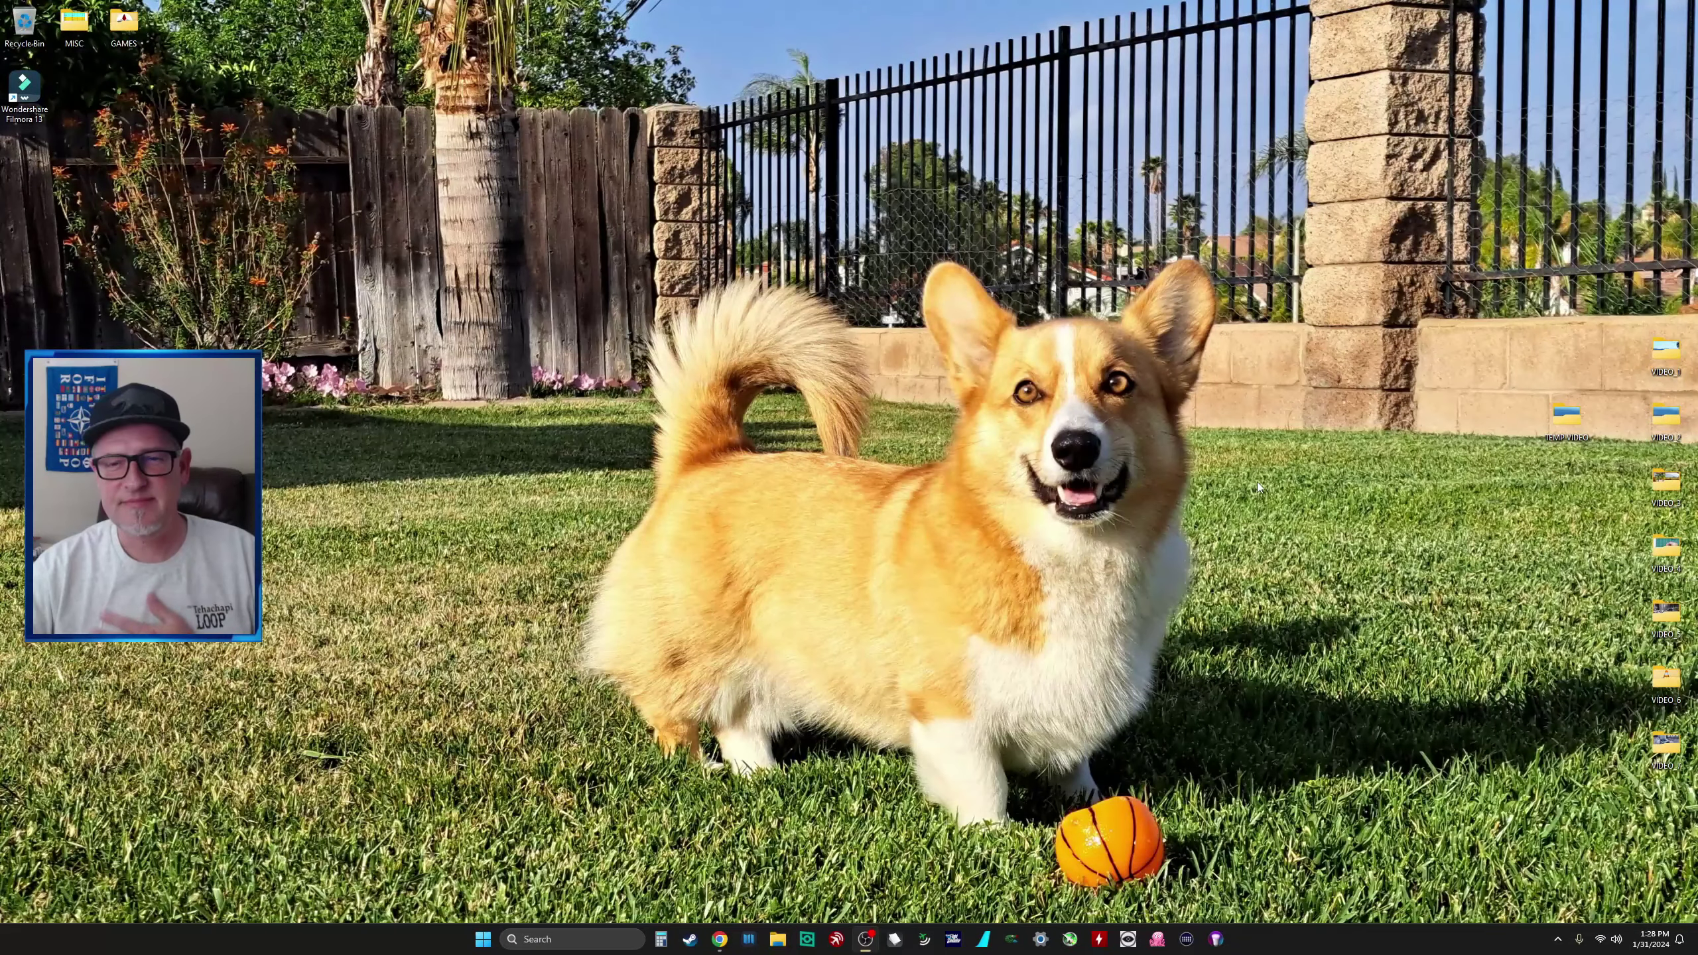